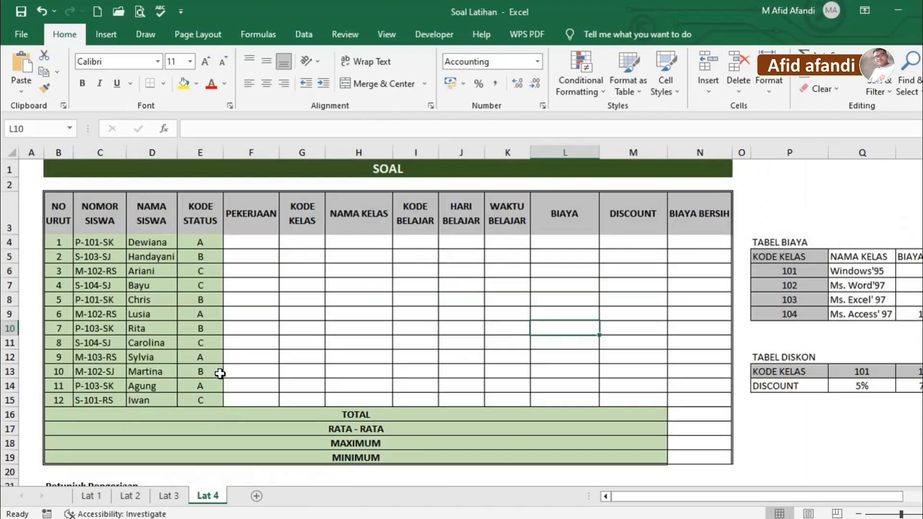
- Examine the student table's filled and empty columns, the Tabel Biaya and the Petunjuk Pengerjaan instructions on sheet Lat 4
left_click(158, 251)
left_click(693, 257)
left_click(694, 223)
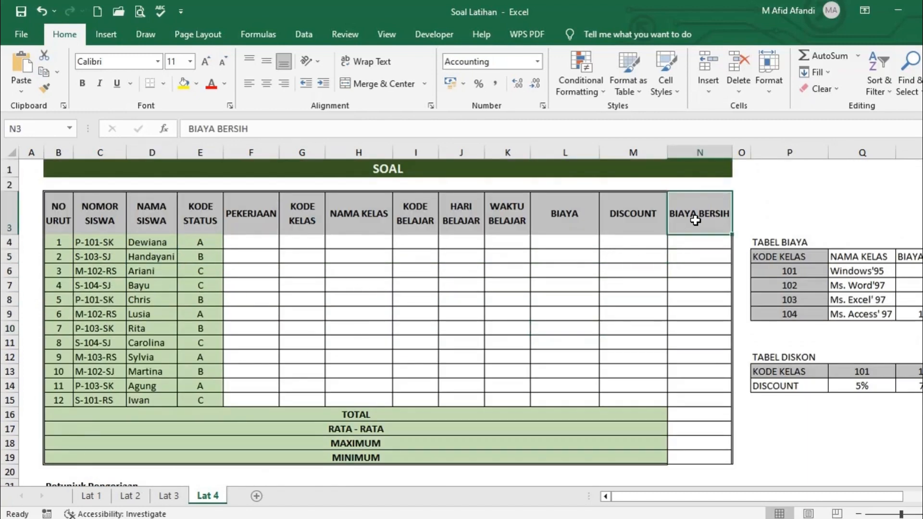
left_click(152, 246)
left_click(148, 263)
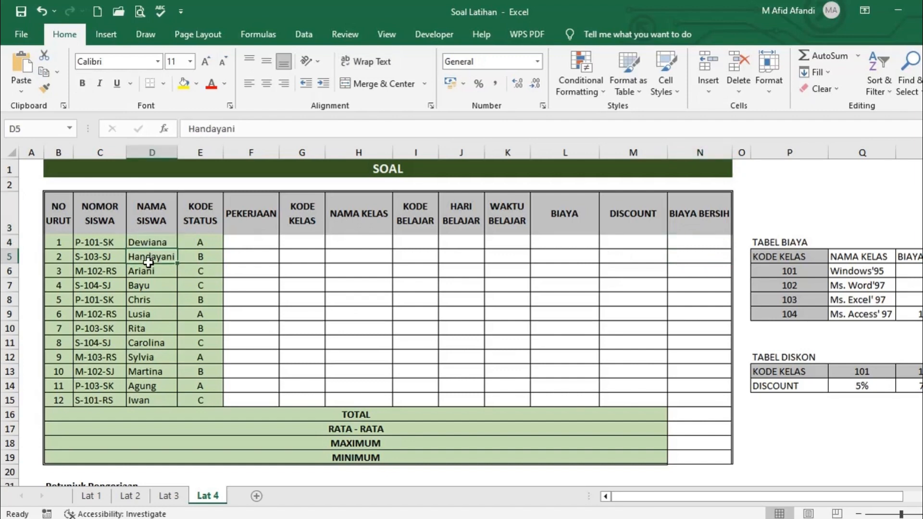
left_click(850, 273)
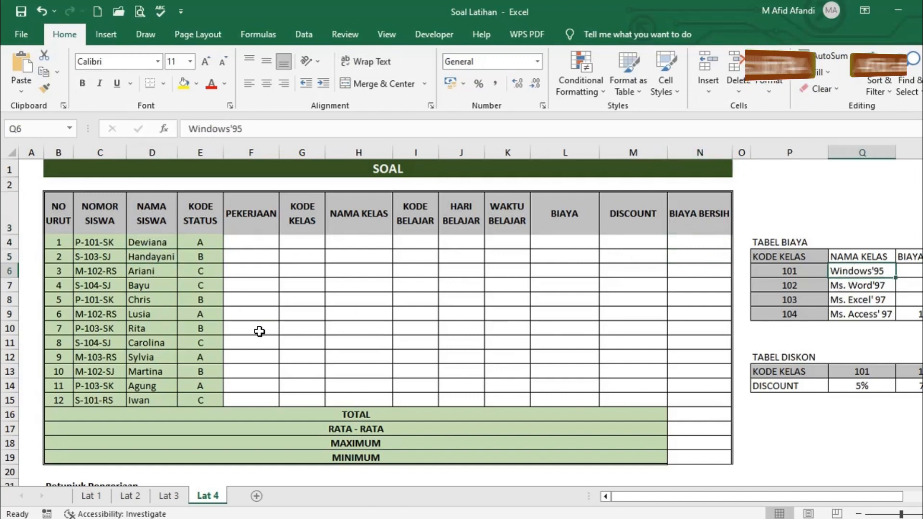
left_click(302, 299)
scroll(412, 264, "down", 7)
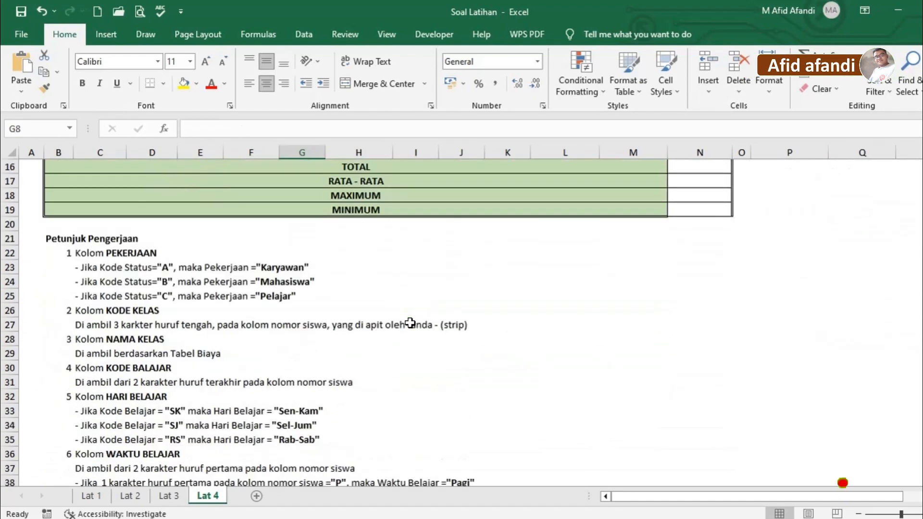
scroll(410, 323, "up", 3)
scroll(410, 323, "up", 4)
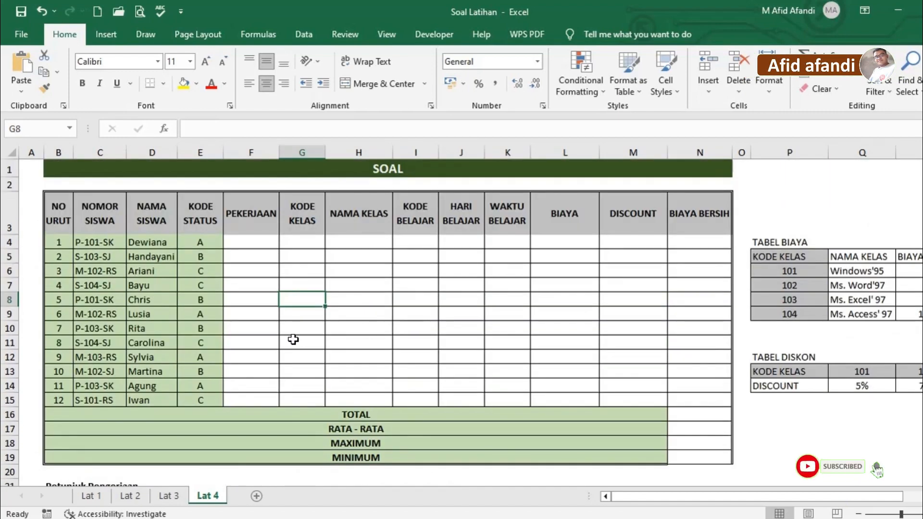
left_click(247, 243)
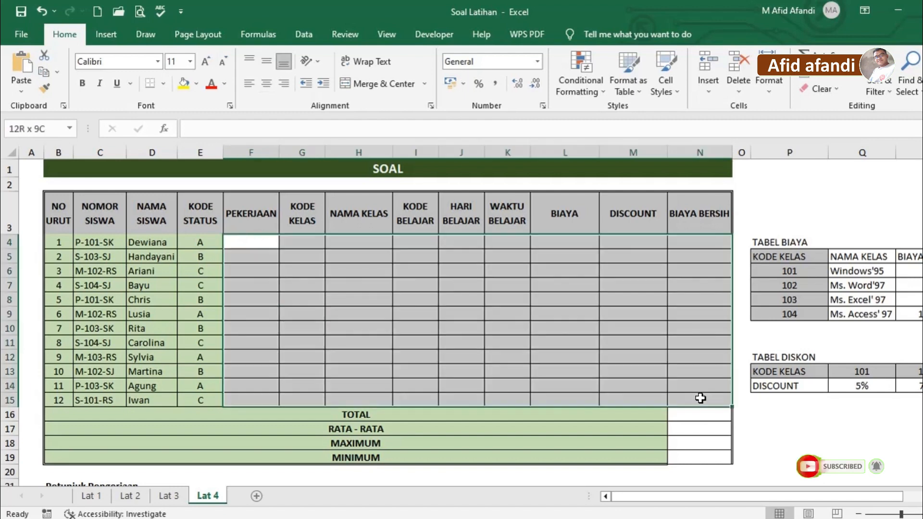
left_click(700, 399, "shift")
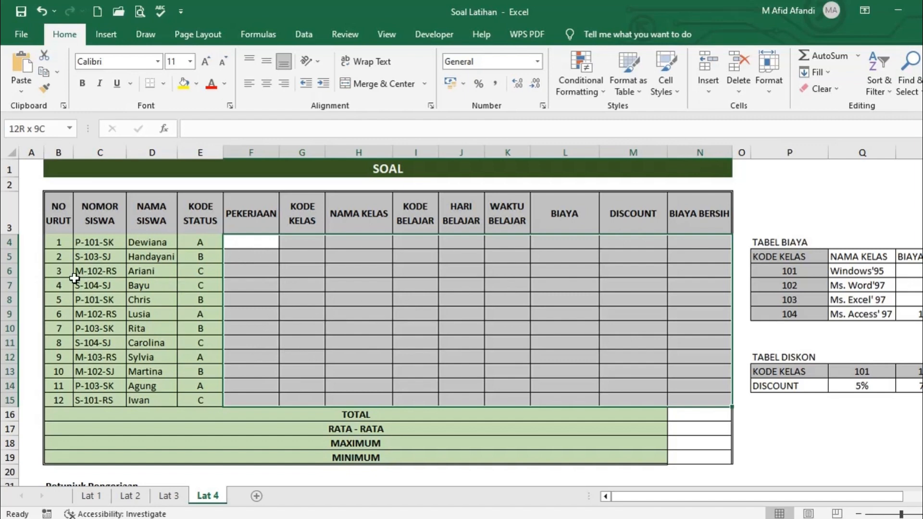
left_click(54, 273)
left_click(62, 300)
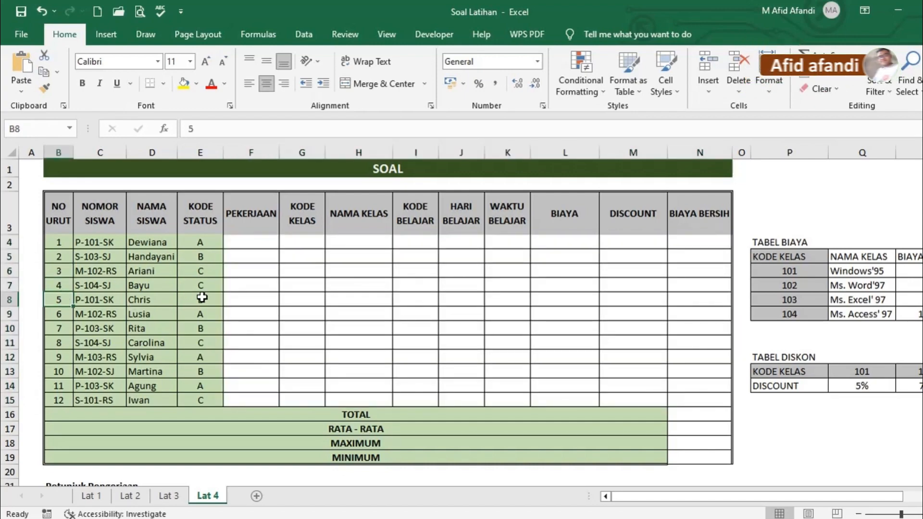
- Move the picture of the completed answer table below the instructions down by about three rows
scroll(270, 334, "down", 5)
scroll(272, 338, "down", 15)
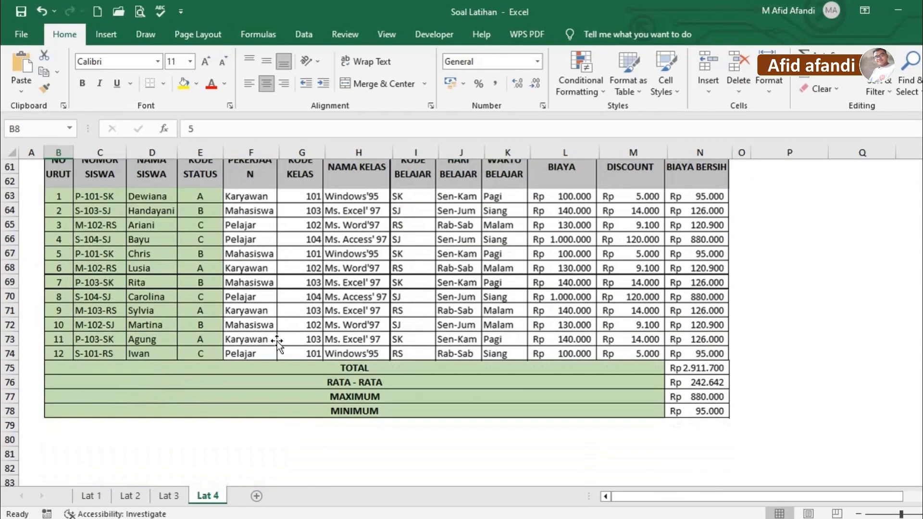
left_click(312, 299)
left_click_drag(312, 299, 338, 329)
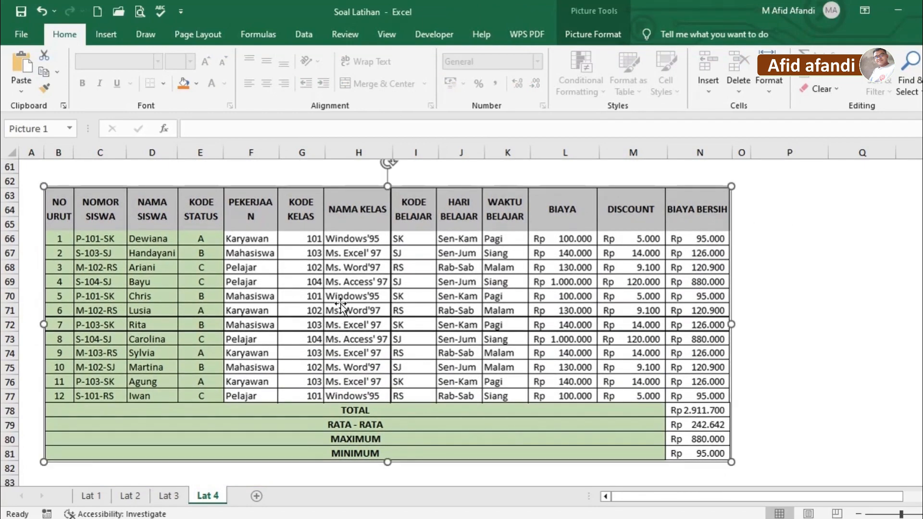
scroll(341, 304, "up", 20)
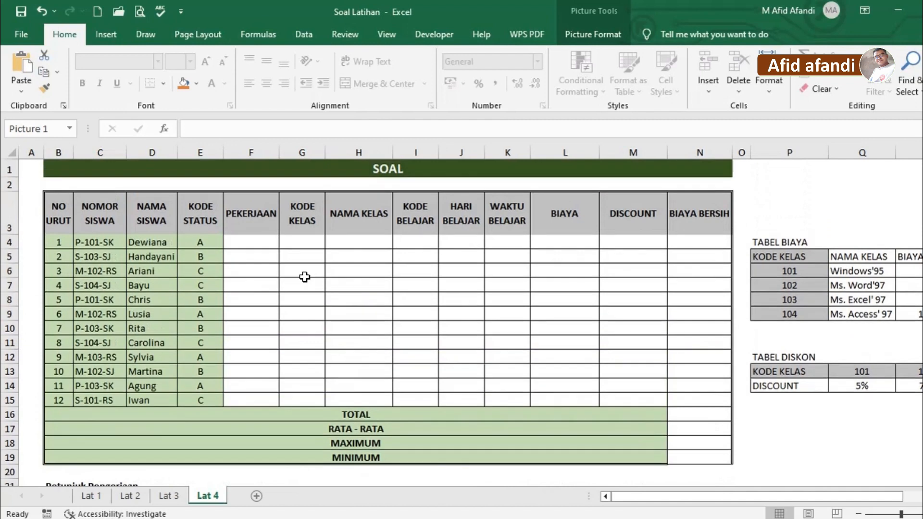
- Examine the empty PEKERJAAN column and the rules in the instructions that map each Kode Status to an occupation
left_click_drag(248, 242, 700, 400)
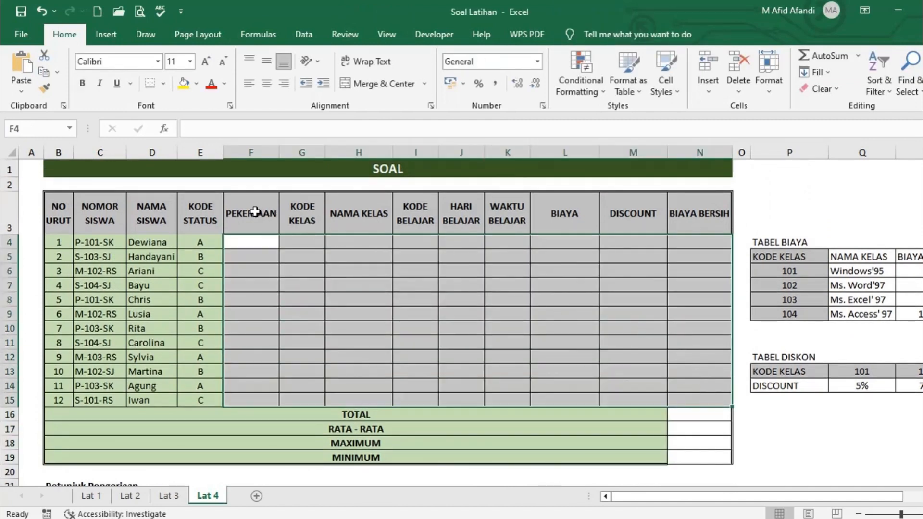
left_click(251, 240)
left_click(251, 265)
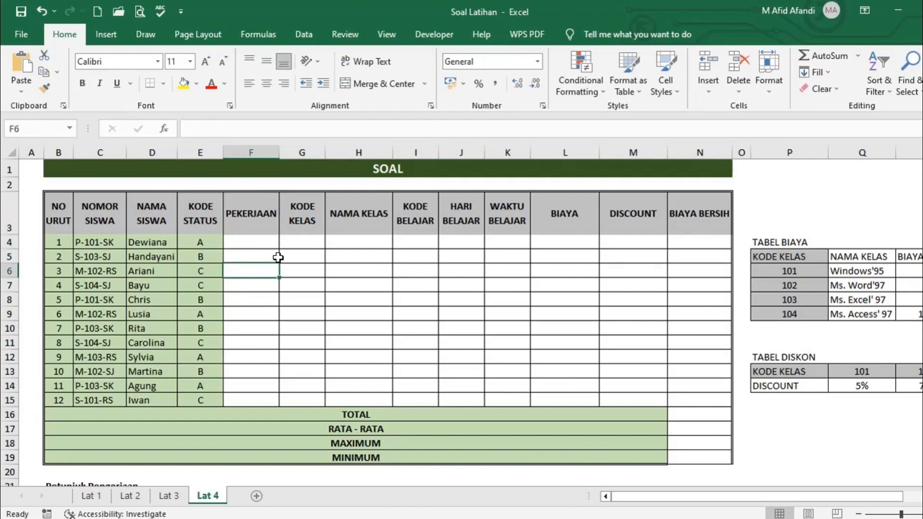
left_click(260, 243)
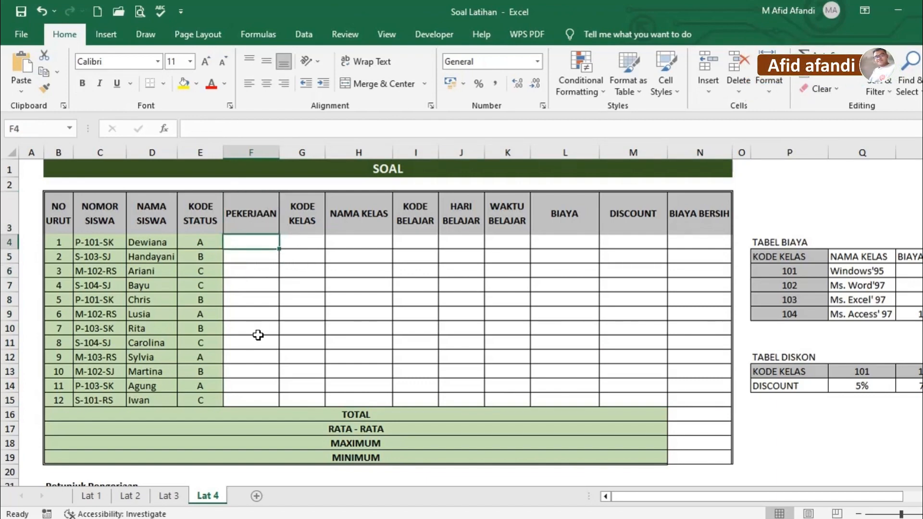
scroll(260, 335, "down", 2)
scroll(91, 348, "down", 2)
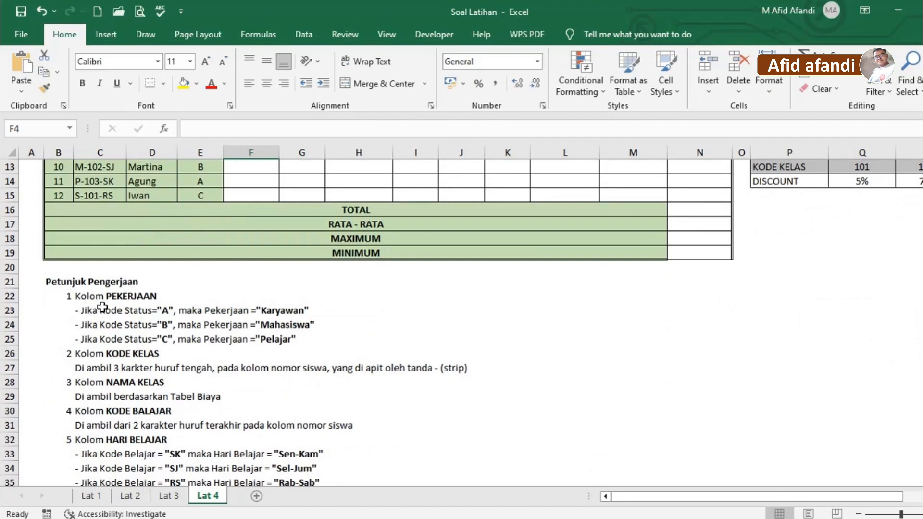
scroll(119, 299, "up", 4)
left_click_drag(243, 215, 253, 400)
scroll(255, 361, "down", 4)
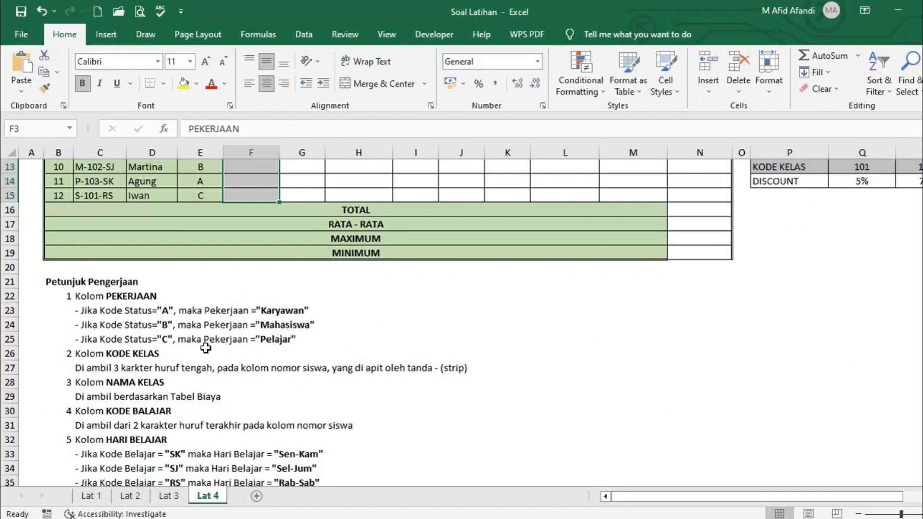
scroll(336, 336, "up", 4)
left_click(239, 241)
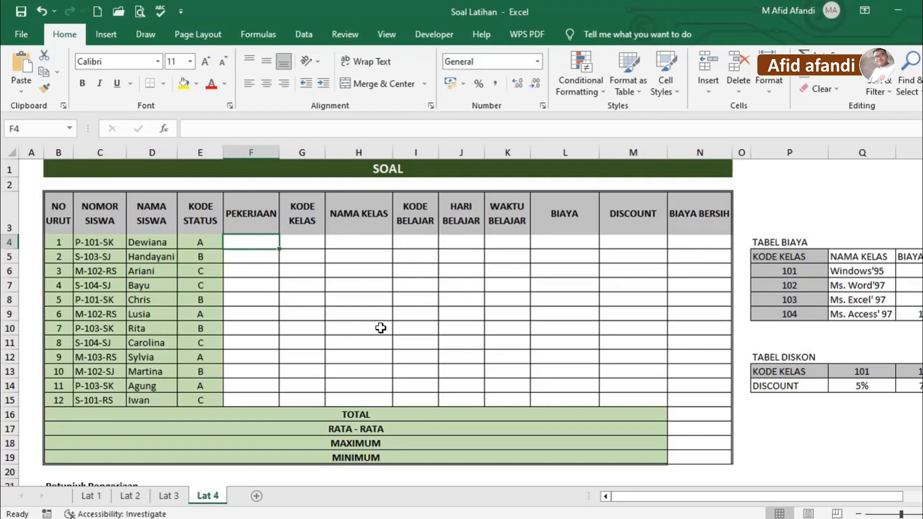
- Enter the occupations Karyawan, Mahasiswa and Pelajar in cells M22 to M24, beside the instructions
scroll(381, 328, "down", 3)
left_click(604, 327)
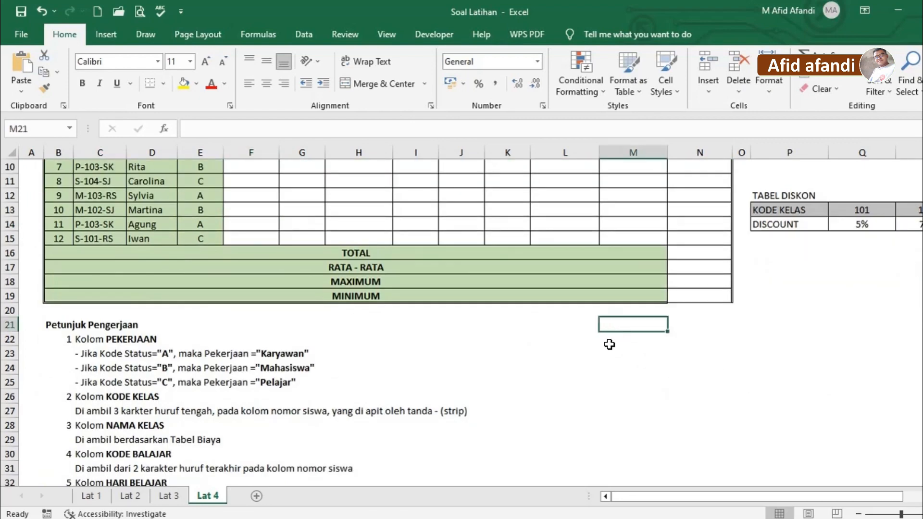
left_click(610, 344)
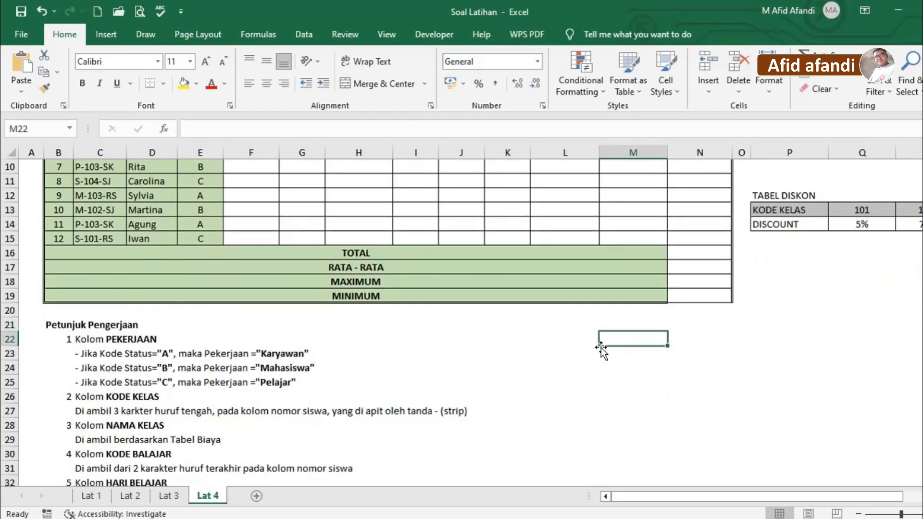
type("K")
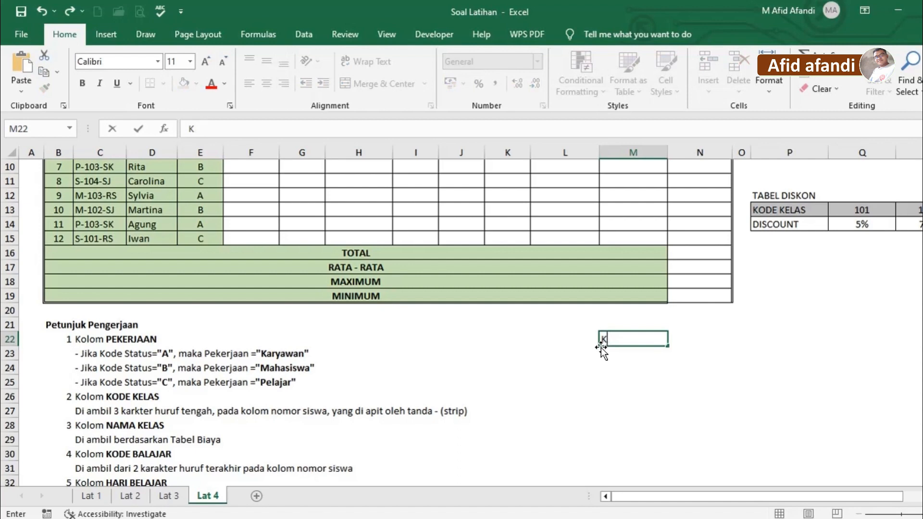
type("Aryawan")
key("Return")
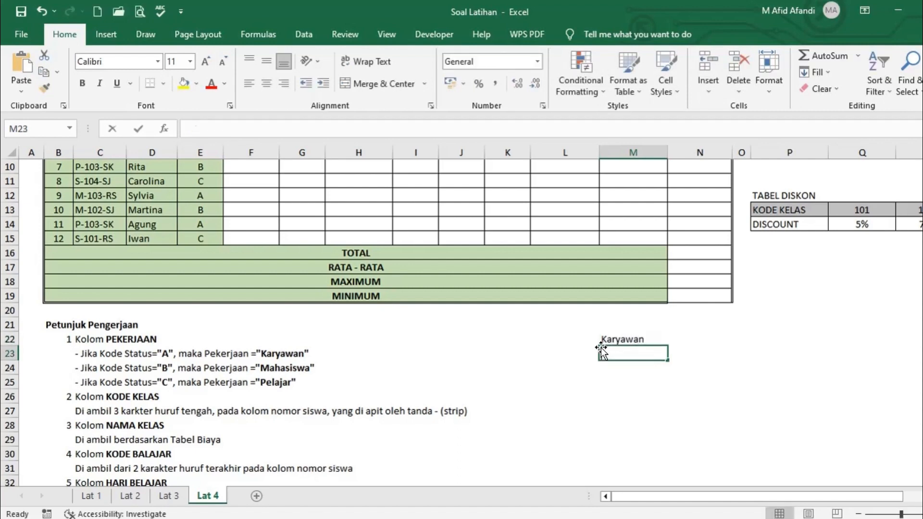
type("Mahasiswa")
key("Return")
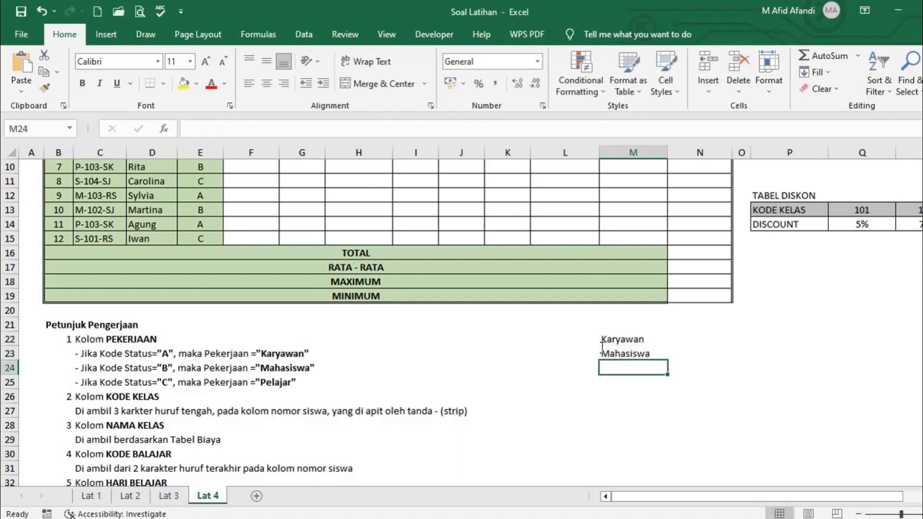
type("Pela")
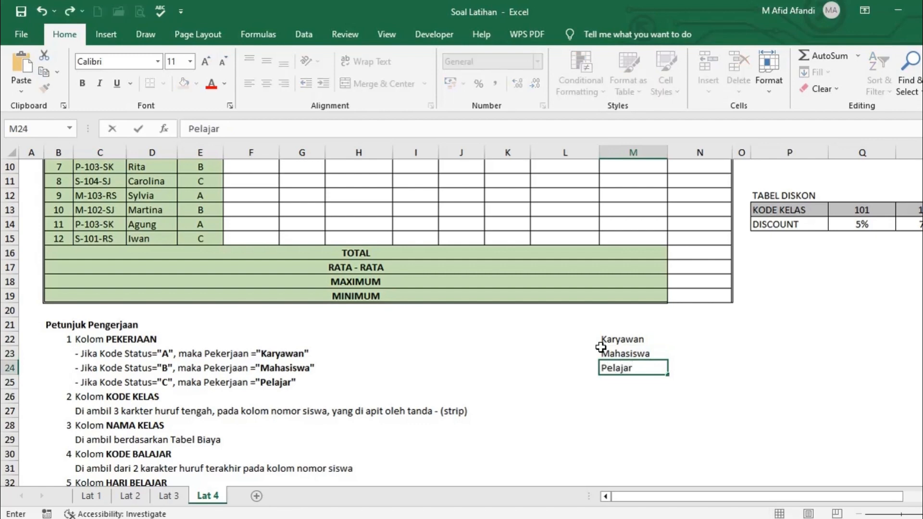
type("jar")
- Enter the status codes A, B and C in cells L22 to L24, next to the matching occupations
left_click(599, 345)
type("A")
key("Return")
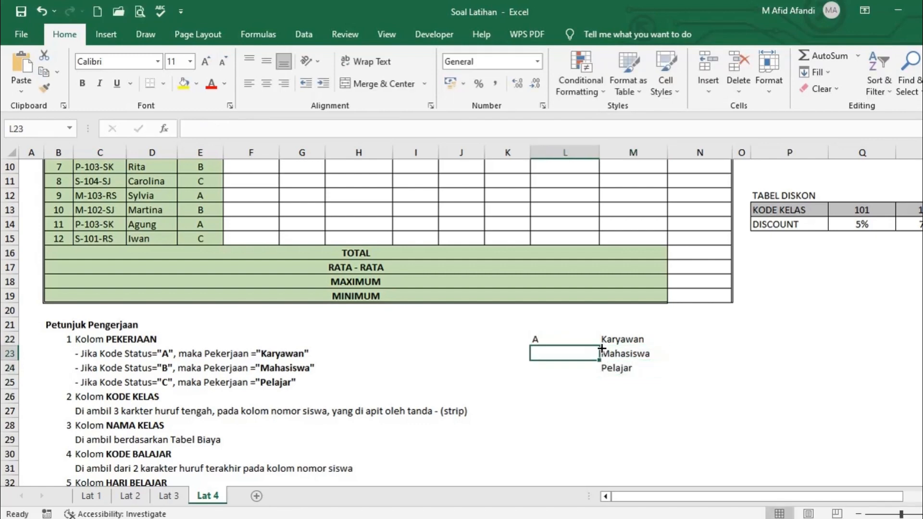
type("b")
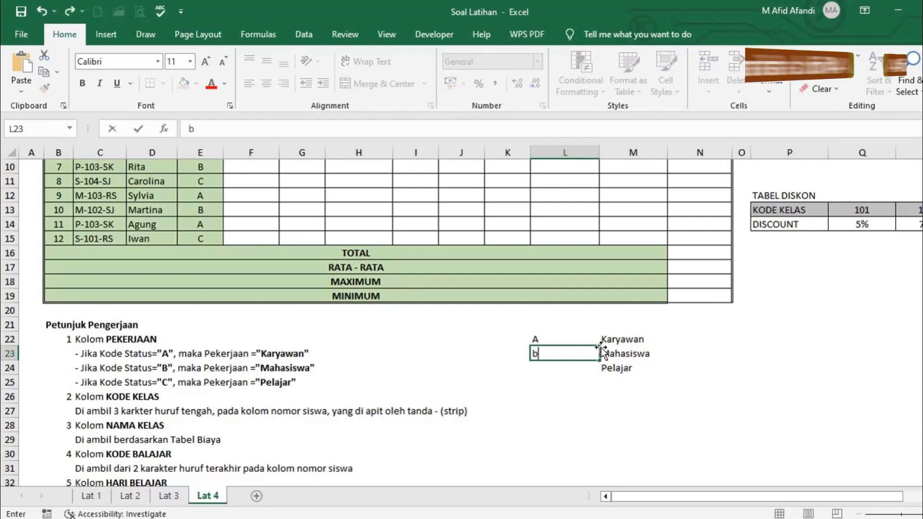
key("BackSpace")
key("Return")
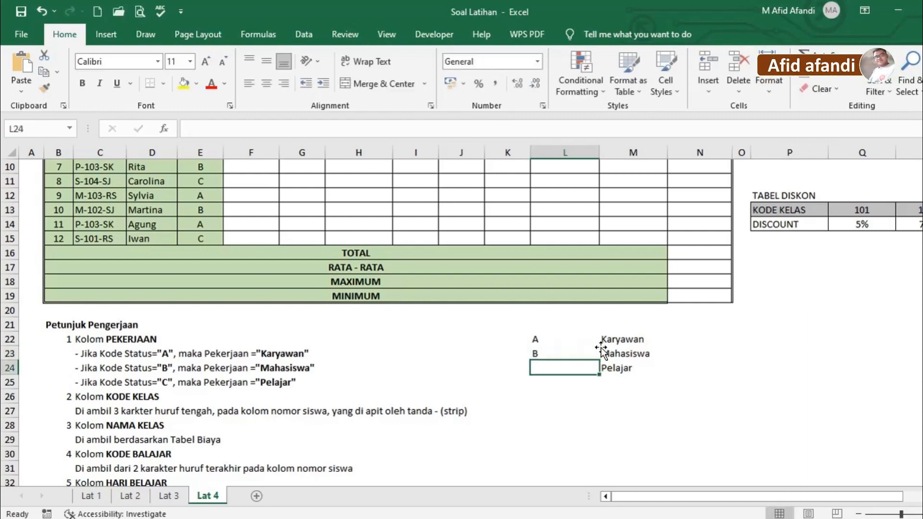
type("V")
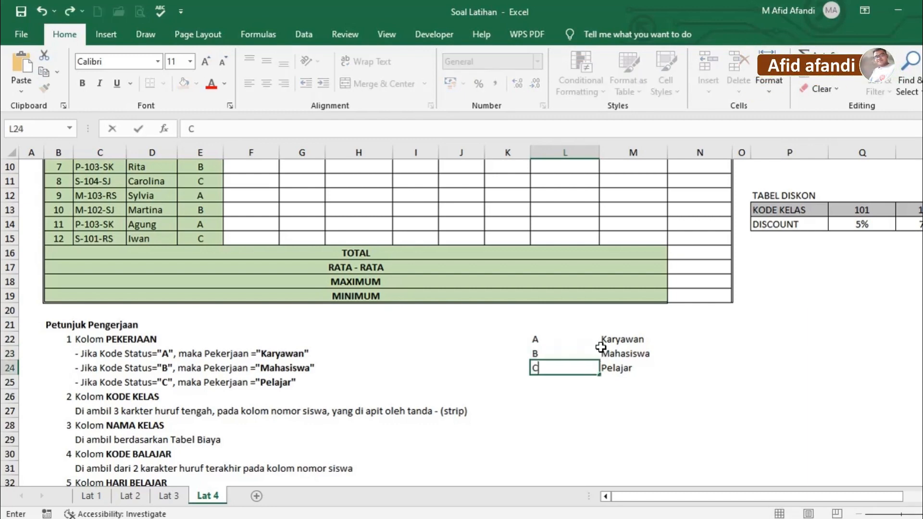
key("Return")
key("Up")
key("Up")
key("Up")
key("Up")
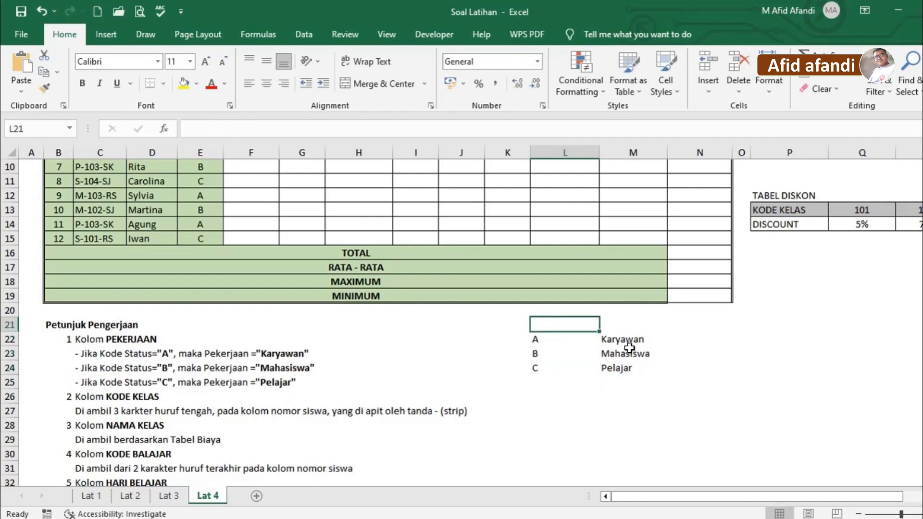
- Start a VLOOKUP formula in F4, the first PEKERJAAN cell, with the Kode Status in E4 as lookup value
scroll(591, 356, "up", 1)
left_click_drag(553, 382, 623, 418)
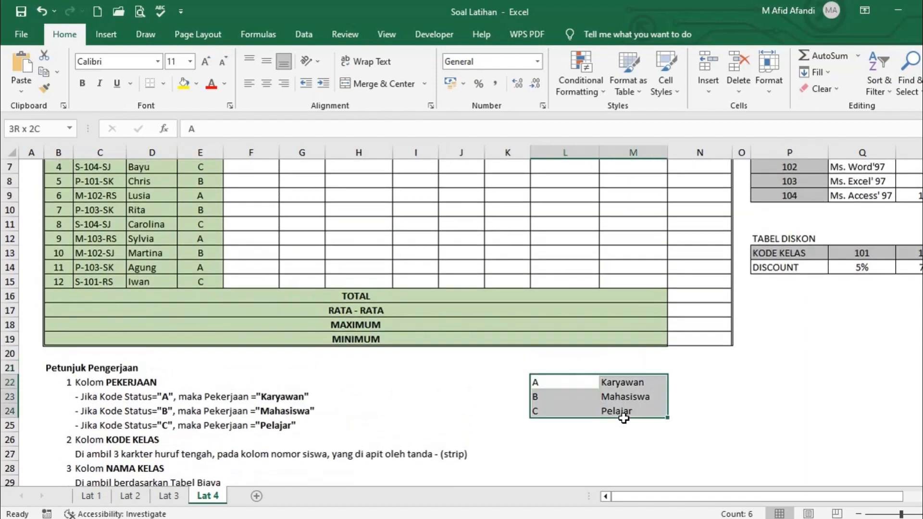
scroll(537, 374, "up", 2)
left_click(253, 239)
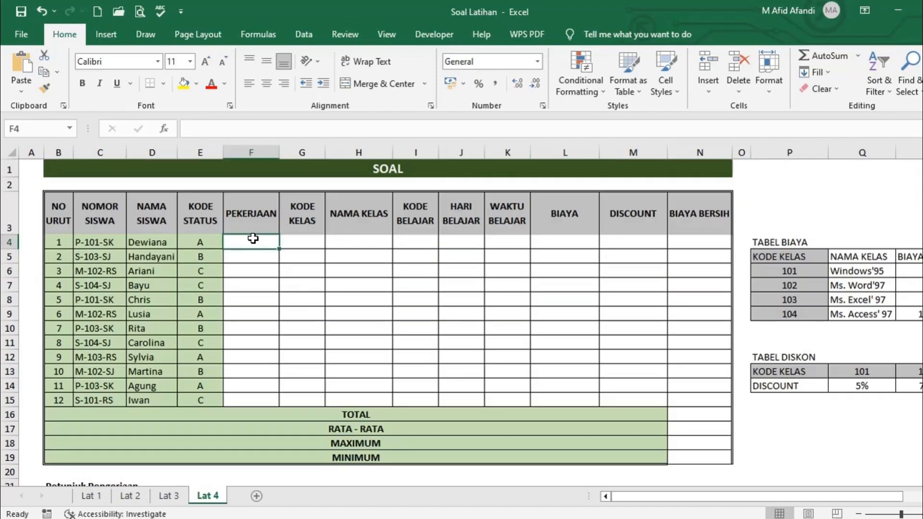
type("=VLO")
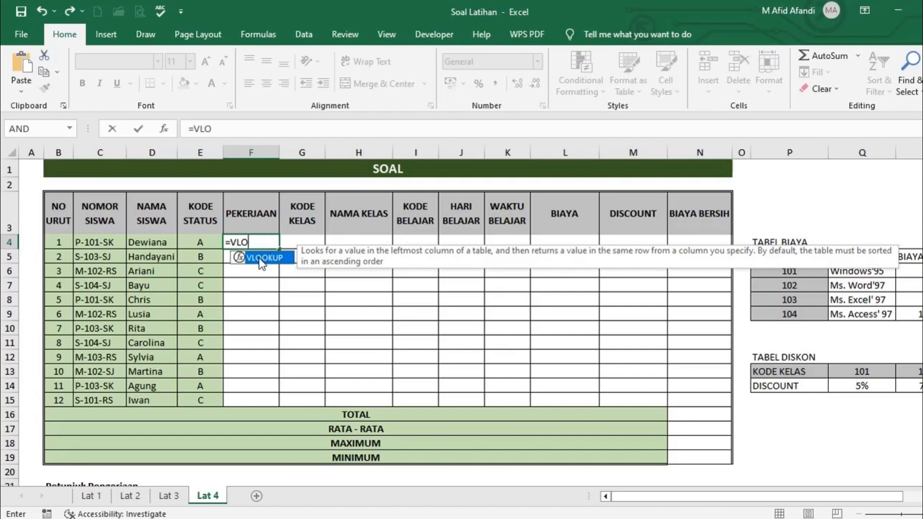
double_click(261, 258)
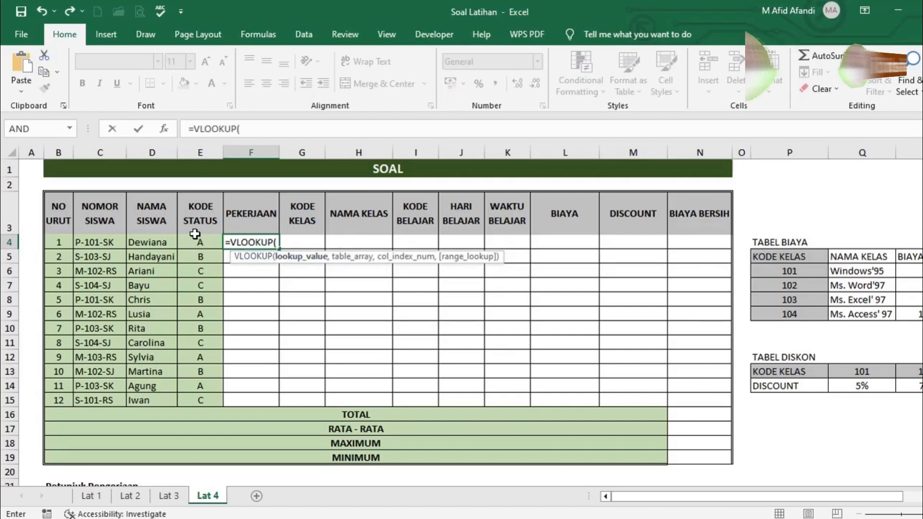
left_click(191, 242)
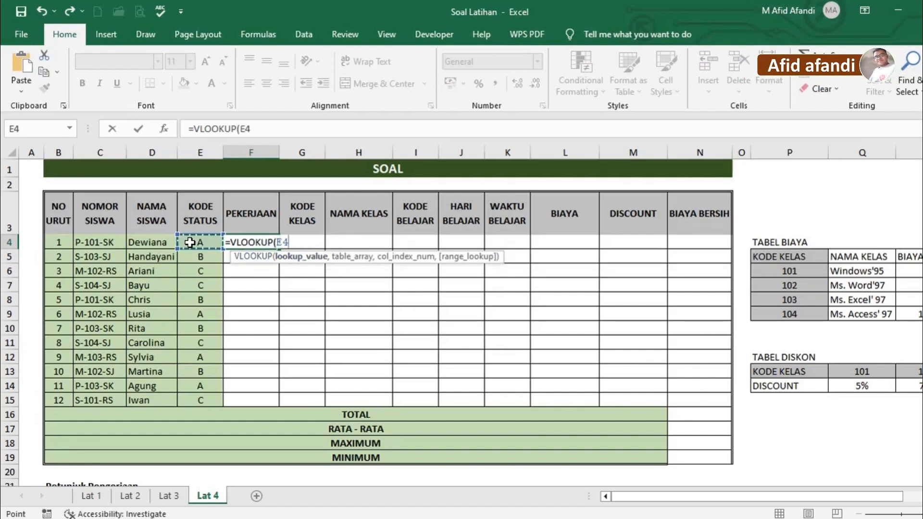
type(",")
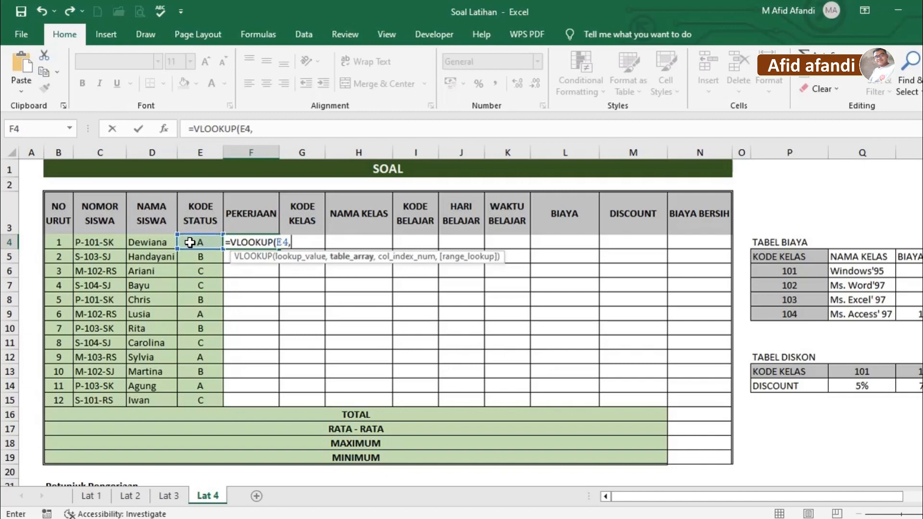
- Set the VLOOKUP table array to the status code helper table as the absolute range $L$22:$M$24
scroll(362, 197, "down", 5)
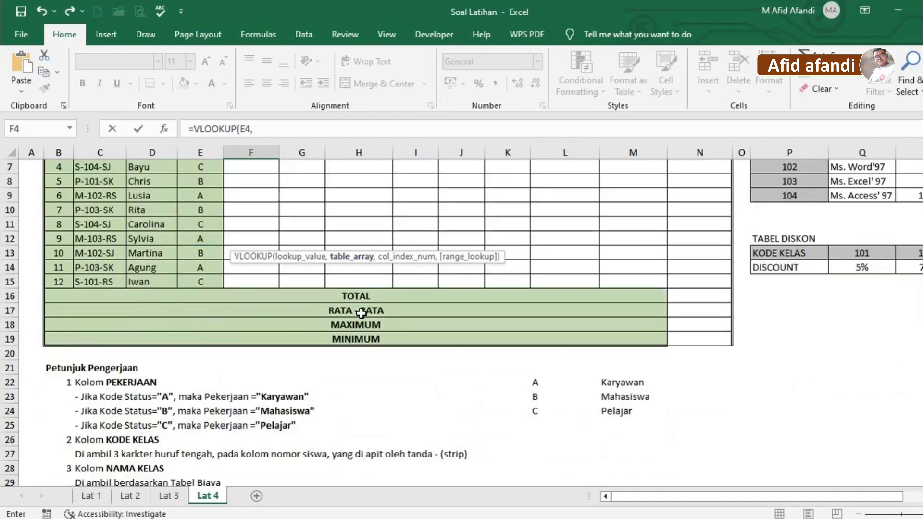
left_click_drag(538, 248, 630, 290)
key("F4")
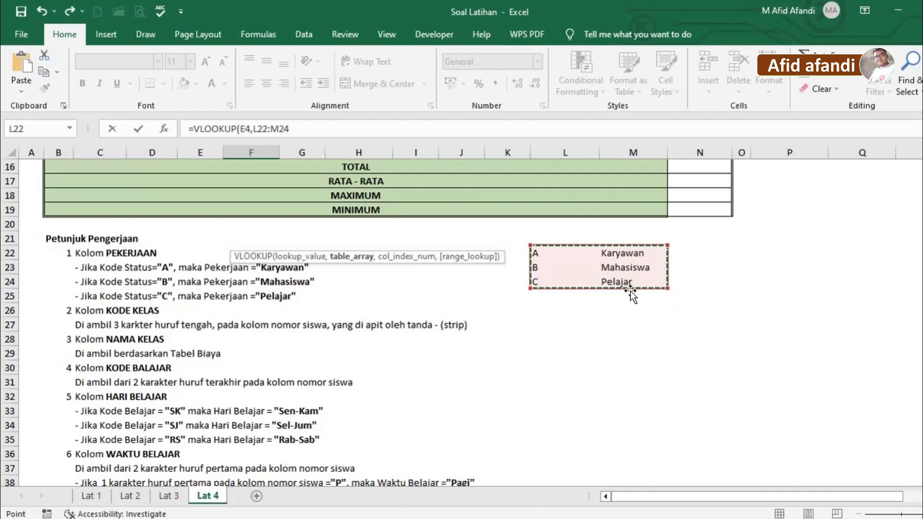
scroll(630, 290, "up", 5)
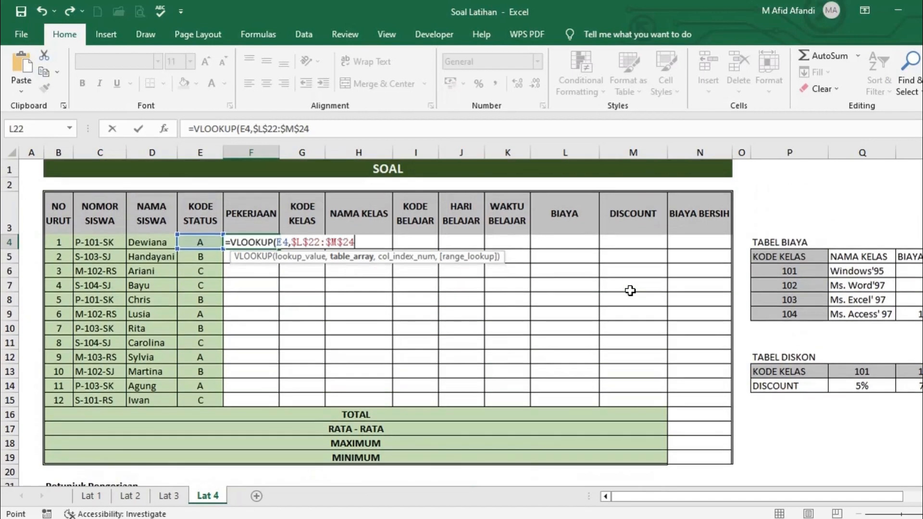
type(",")
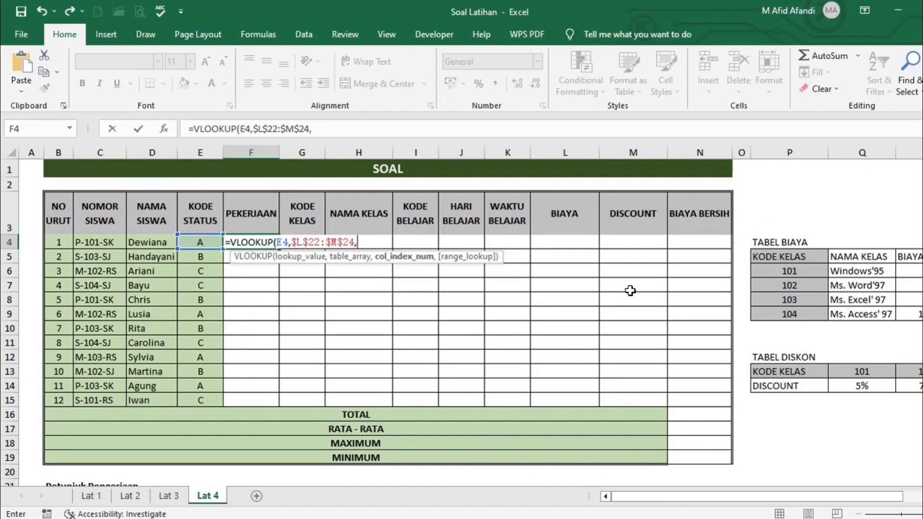
- Complete the VLOOKUP formula in F4 with column index 2 and FALSE for an exact match
scroll(601, 327, "down", 2)
scroll(546, 315, "up", 2)
scroll(573, 330, "down", 2)
scroll(573, 330, "down", 2)
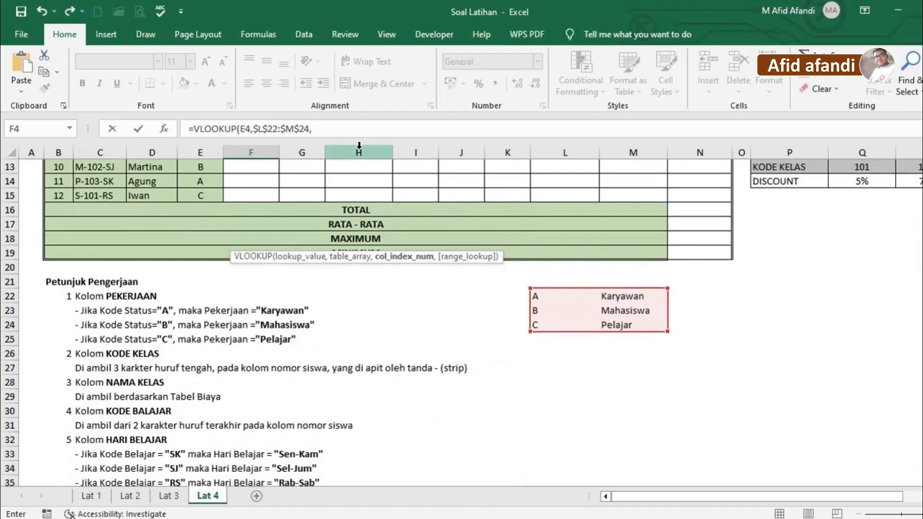
left_click(335, 127)
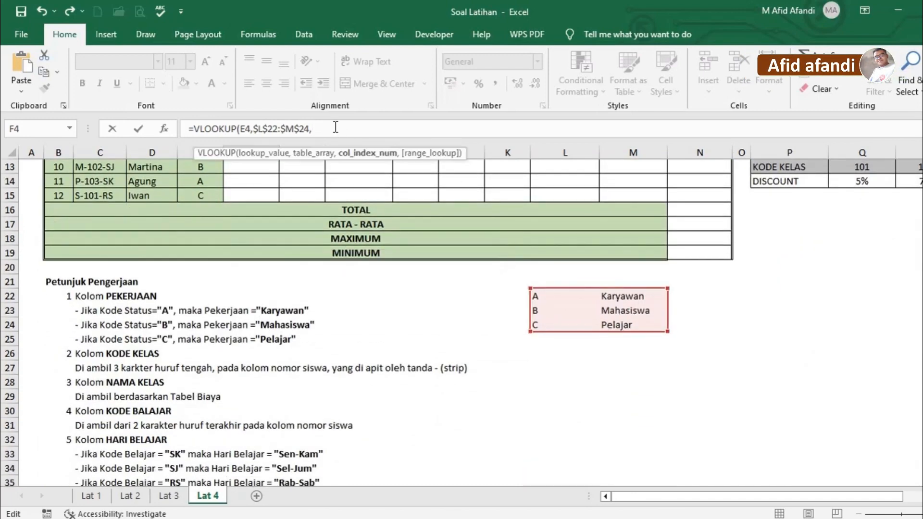
type(",F")
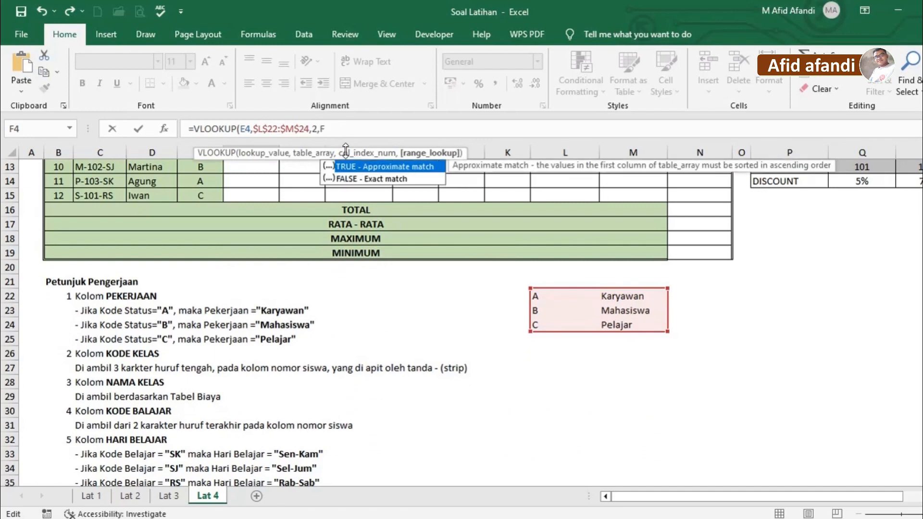
double_click(363, 181)
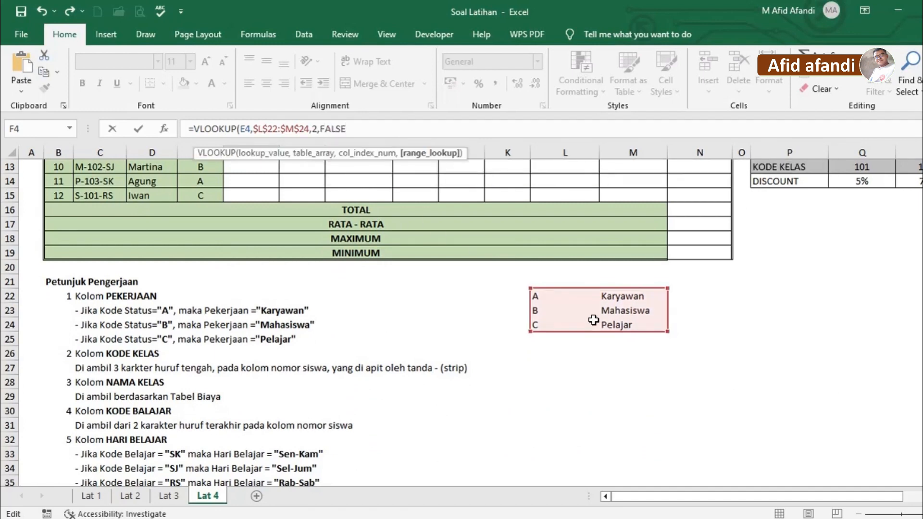
key("Return")
key("Up")
key("Up")
key("Up")
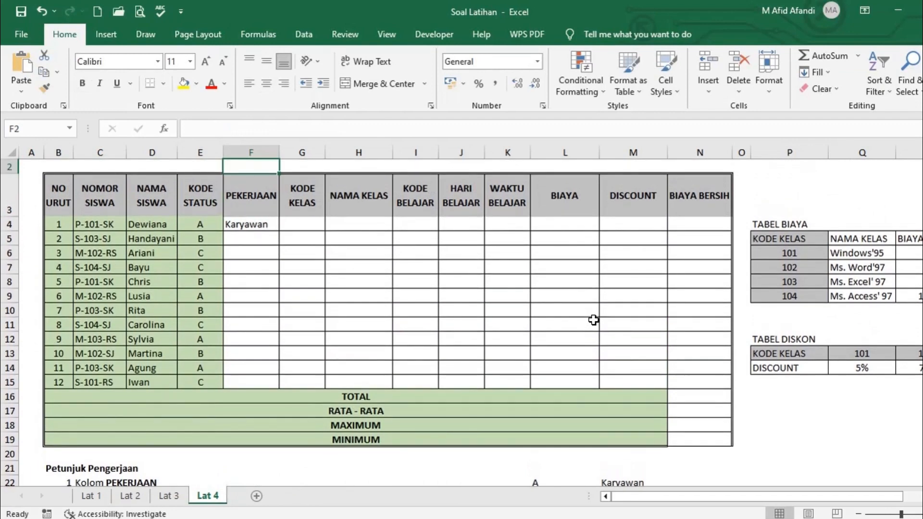
- Copy the VLOOKUP formula from F4 down the PEKERJAAN column to F15 and compare it with the Kode Status column
left_click(245, 222)
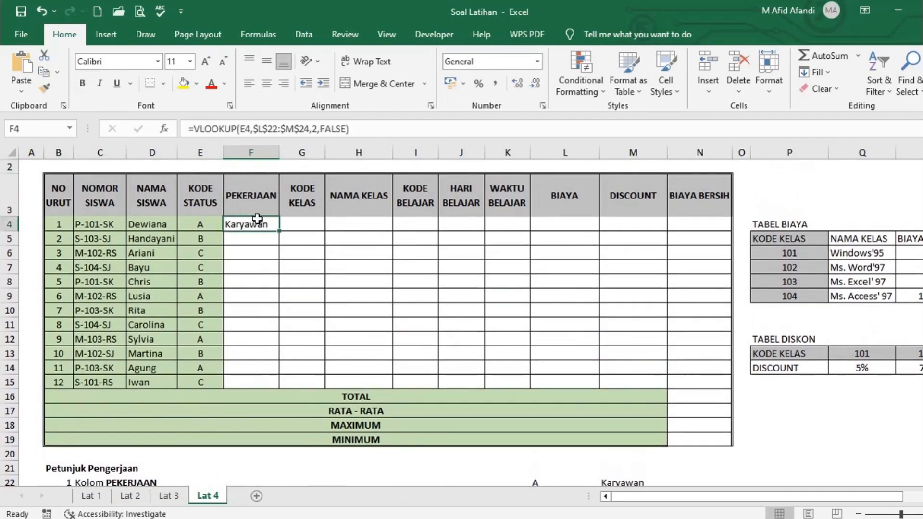
key("ctrl+c")
left_click_drag(245, 224, 244, 379)
key("ctrl+v")
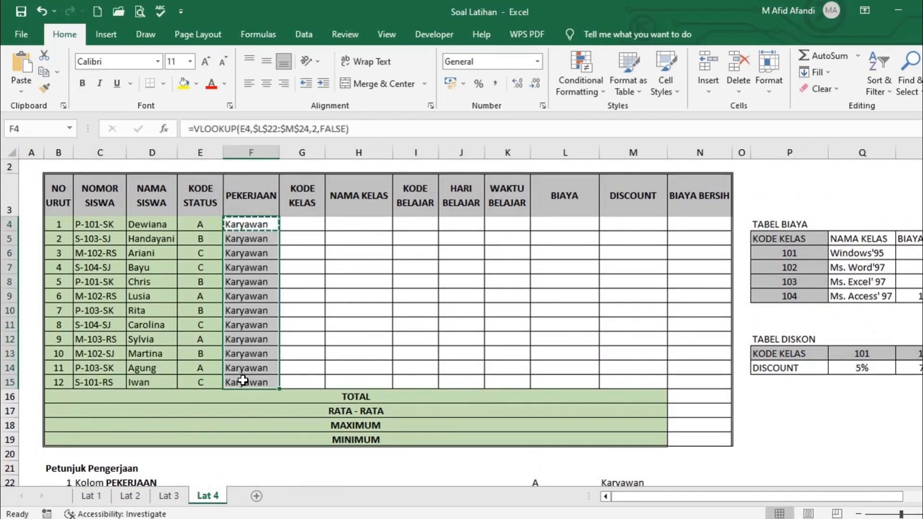
left_click(245, 236)
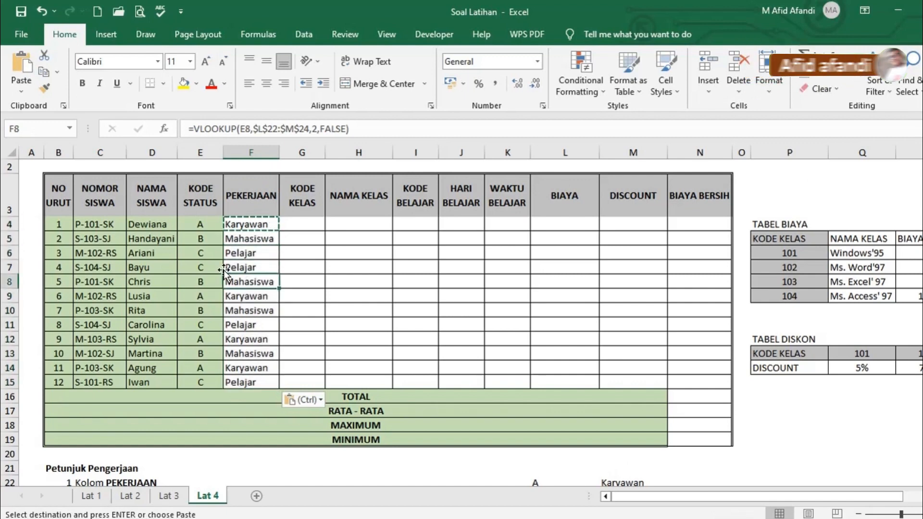
left_click_drag(200, 223, 197, 366)
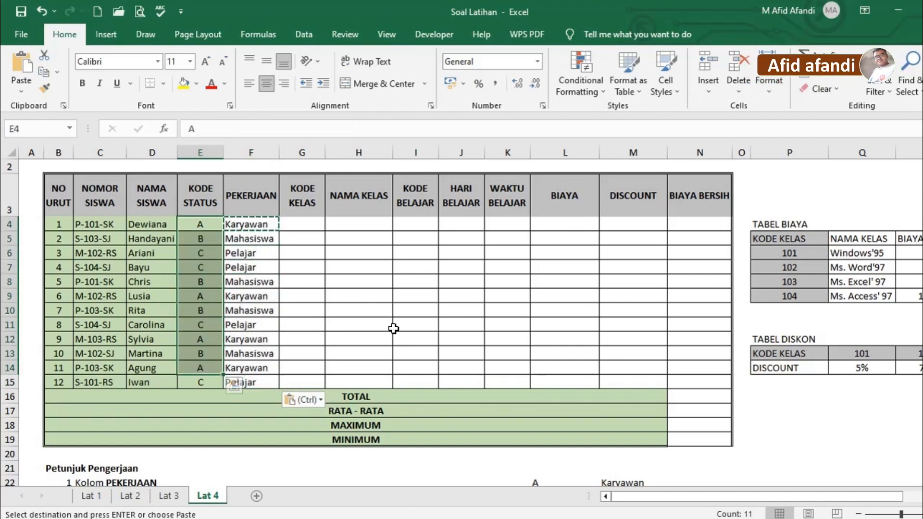
- Apply All Borders to the helper table of status codes and occupations in L22:M24
scroll(480, 330, "down", 3)
left_click_drag(536, 322, 629, 355)
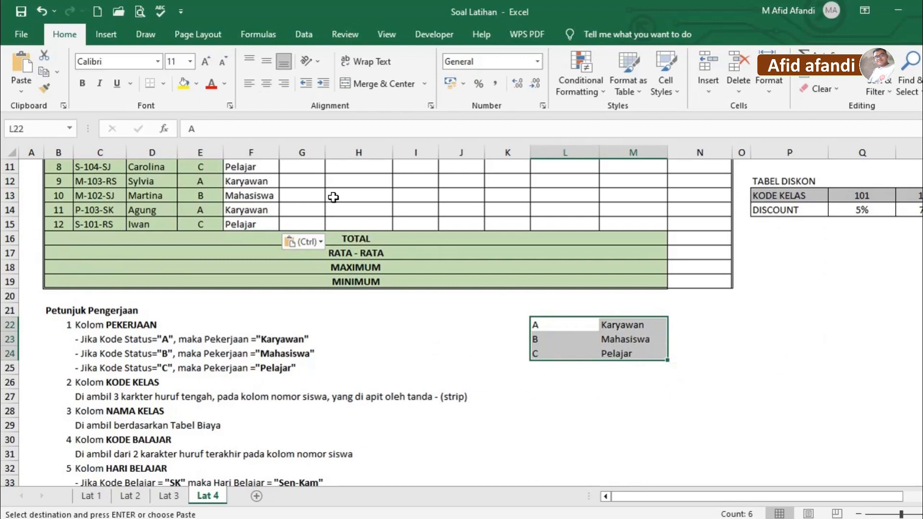
left_click(164, 84)
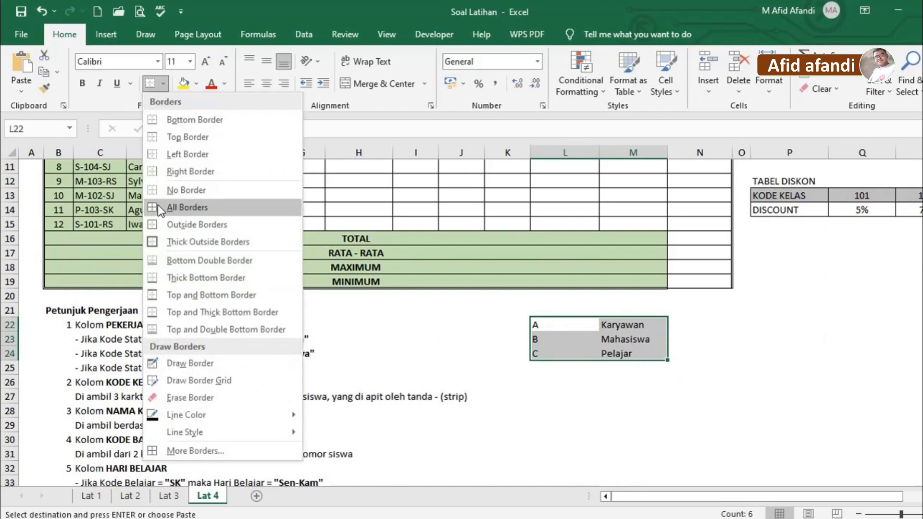
left_click(159, 205)
- Examine the instruction for the KODE KELAS column and the structure of the NOMOR SISWA codes in C4:C15
scroll(552, 375, "up", 2)
scroll(622, 380, "down", 1)
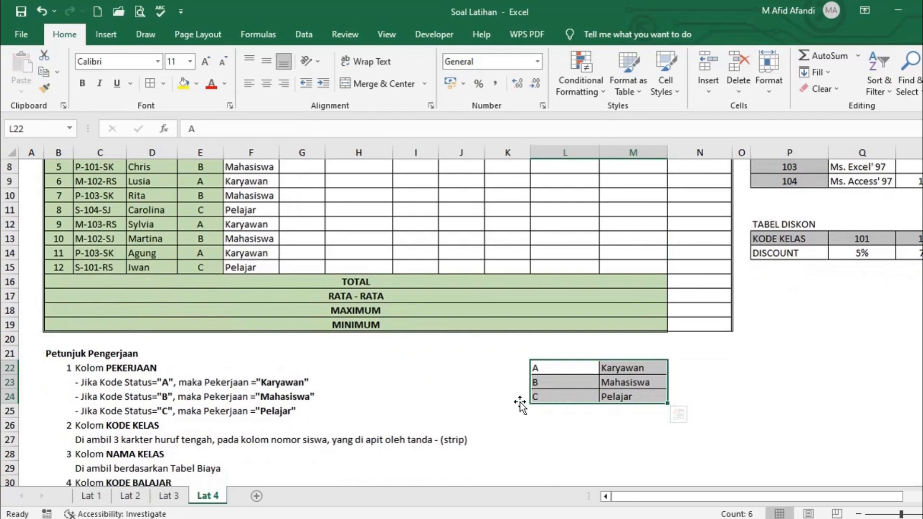
scroll(500, 392, "up", 2)
scroll(325, 264, "up", 1)
scroll(315, 274, "down", 4)
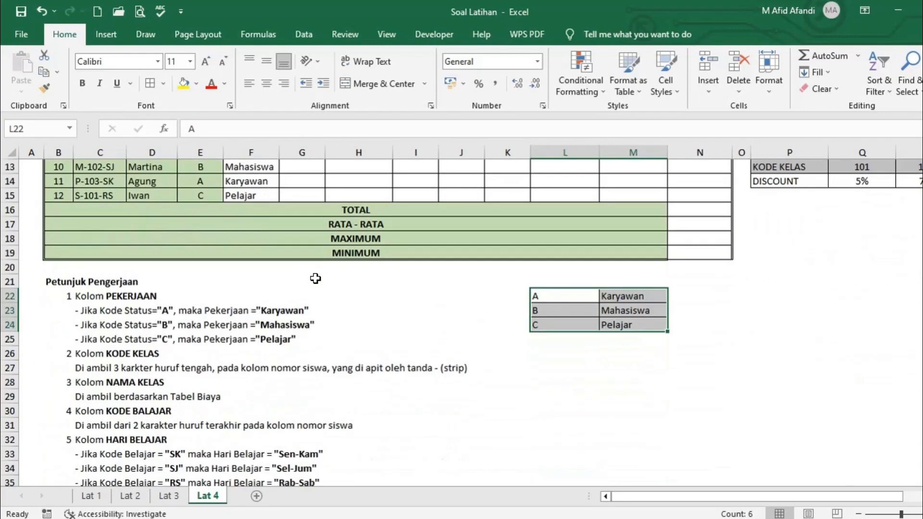
scroll(90, 308, "up", 4)
scroll(223, 269, "down", 3)
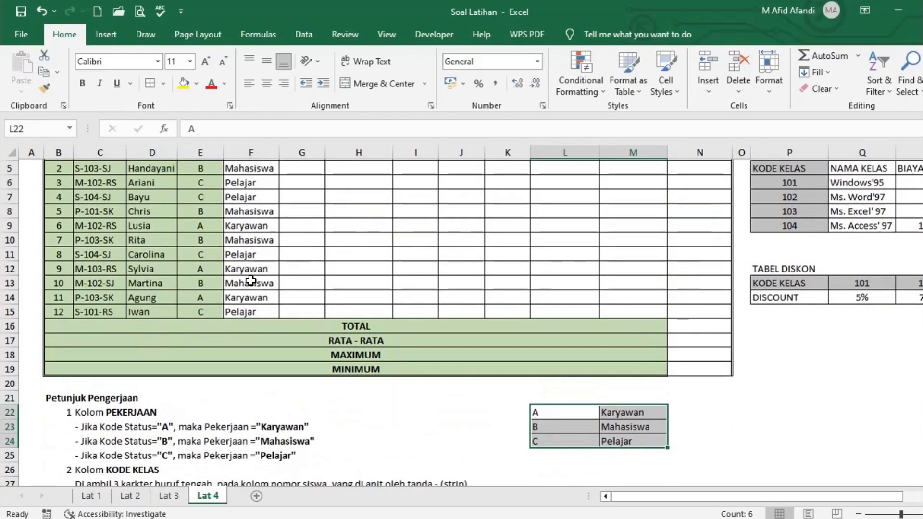
scroll(239, 306, "down", 1)
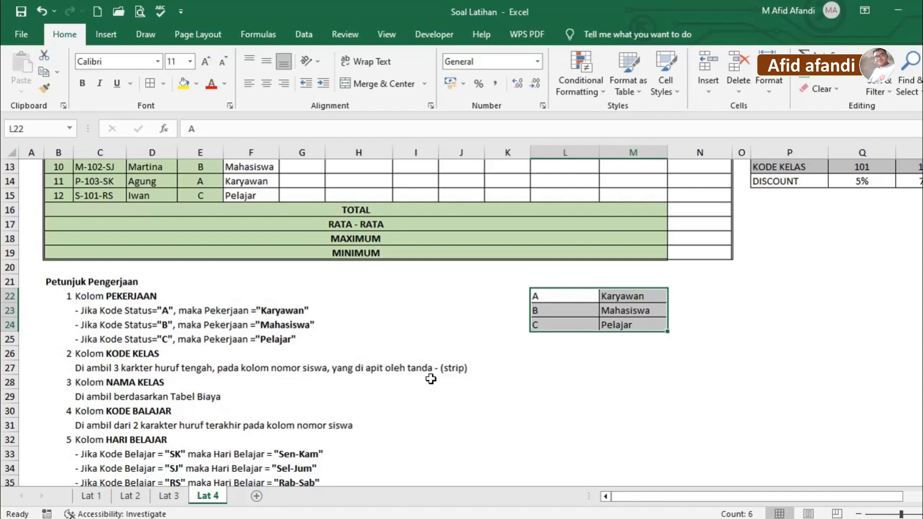
scroll(447, 378, "up", 4)
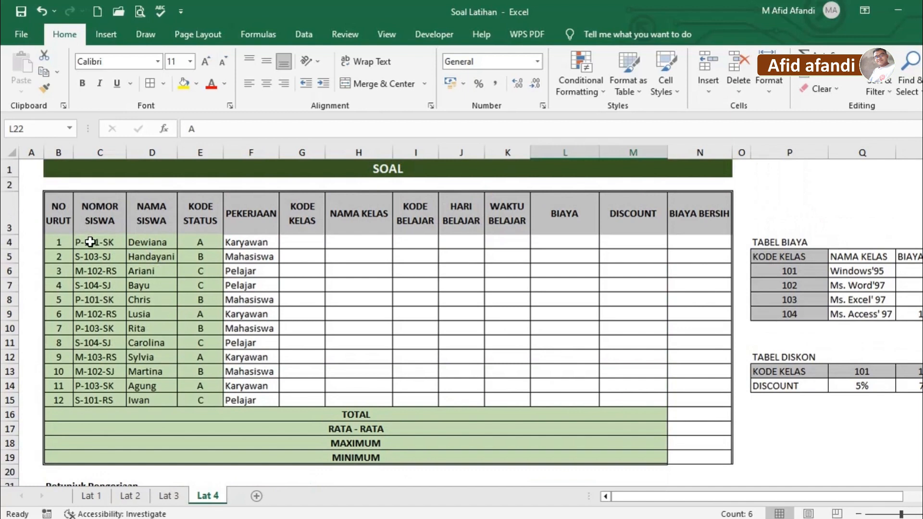
left_click(90, 242)
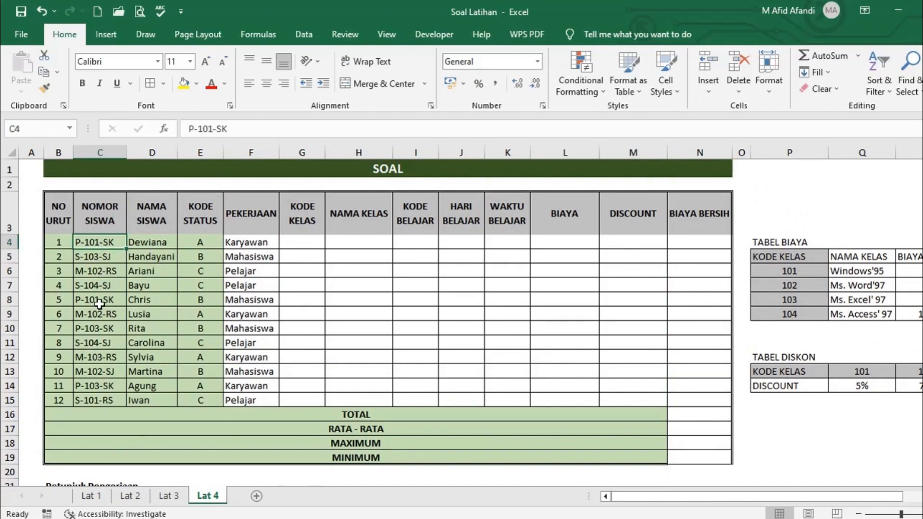
left_click_drag(91, 247, 96, 400)
- Enter =MID(C4,3,3) in G4 to extract the first student's KODE KELAS from the NOMOR SISWA
left_click(293, 249)
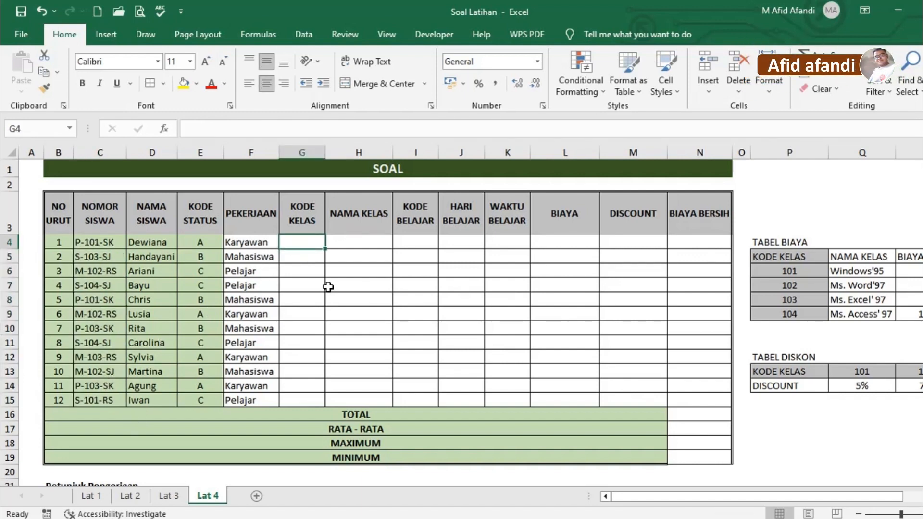
type("=MID")
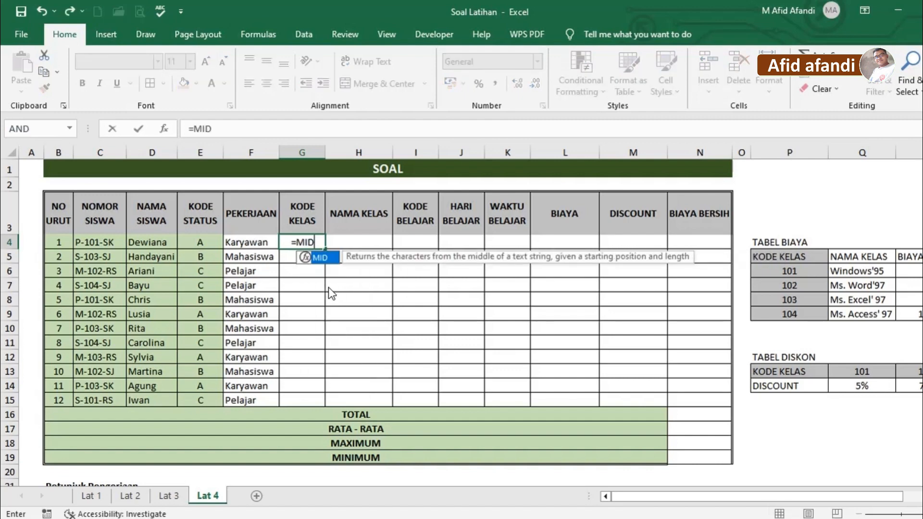
double_click(319, 258)
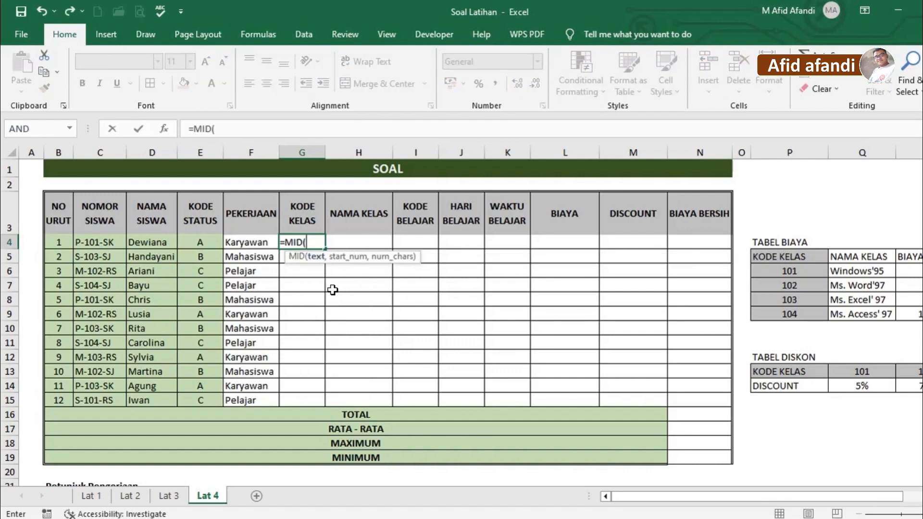
left_click(92, 240)
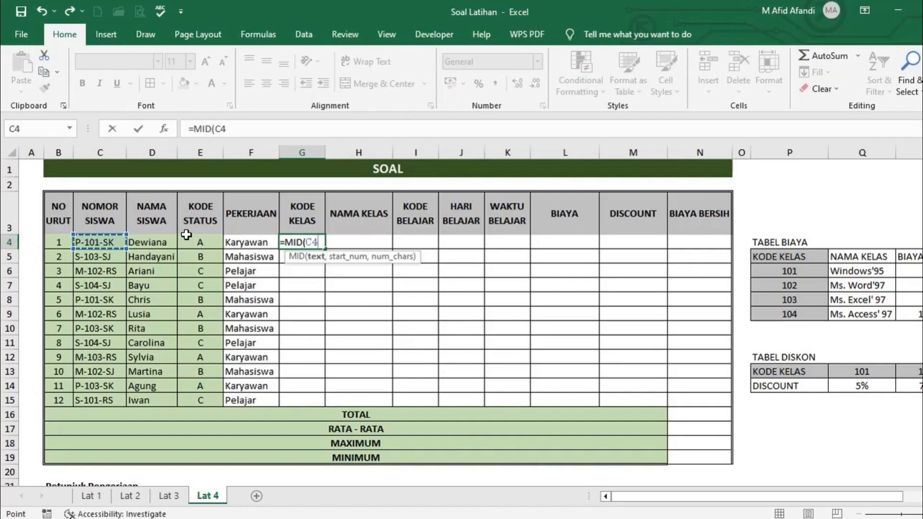
type(",")
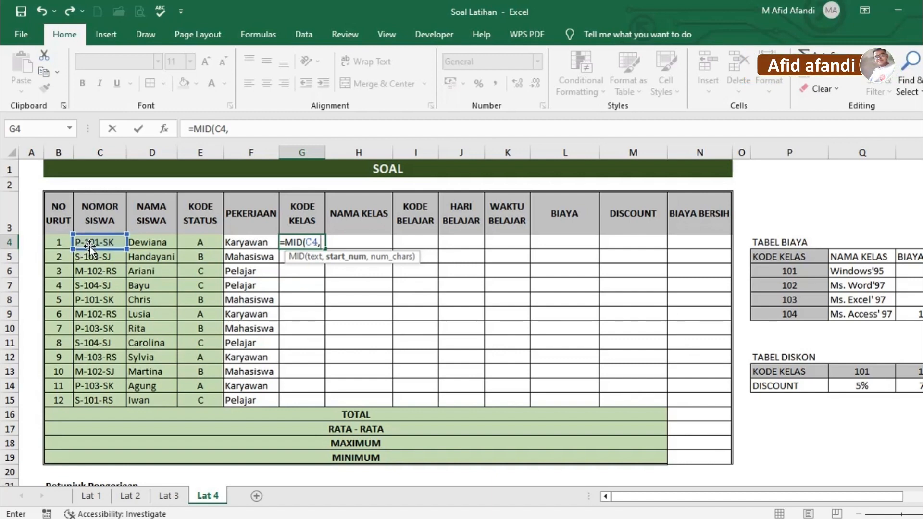
left_click(232, 128)
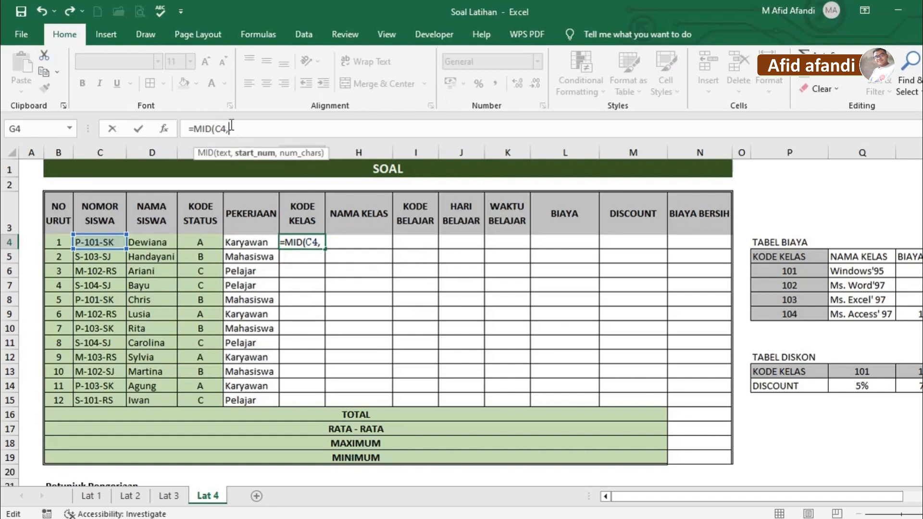
type("3")
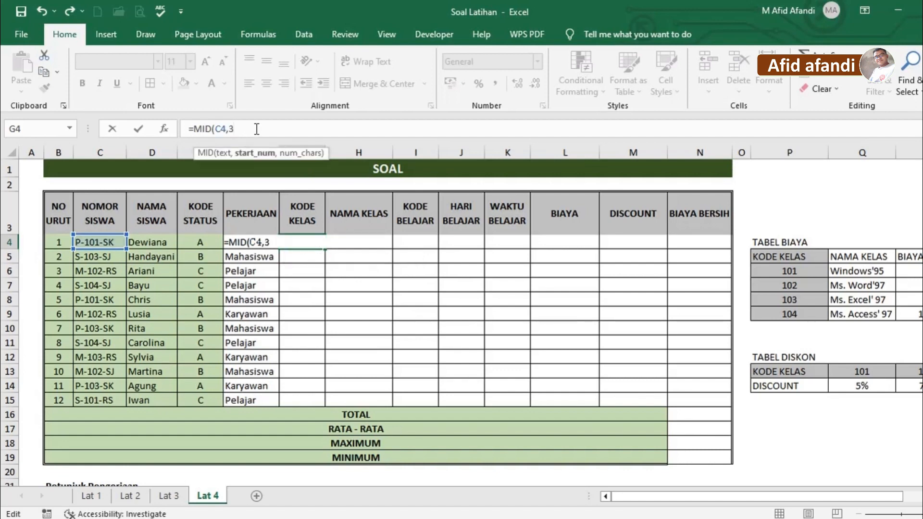
type(",3)")
key("Return")
key("Up")
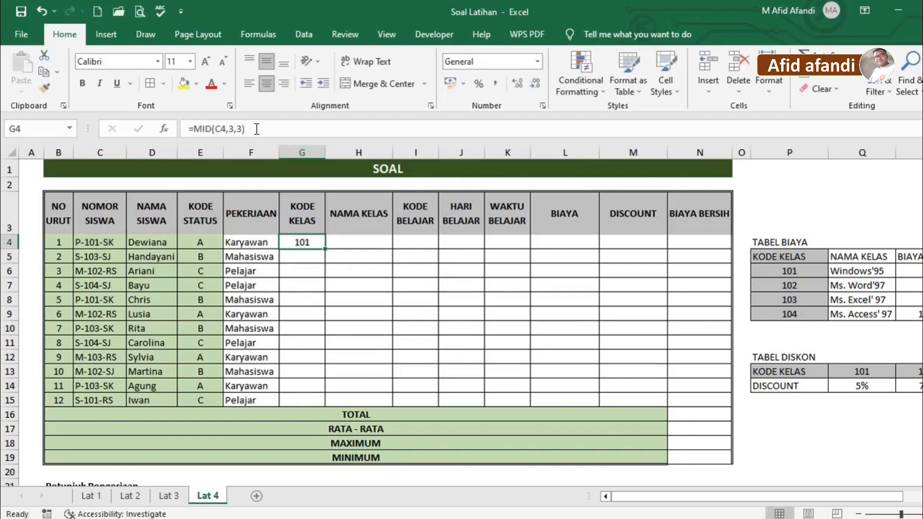
- Copy the MID formula from G4 down the KODE KELAS column to G15 and compare it with the NOMOR SISWA codes
key("ctrl+c")
left_click(295, 401, "shift")
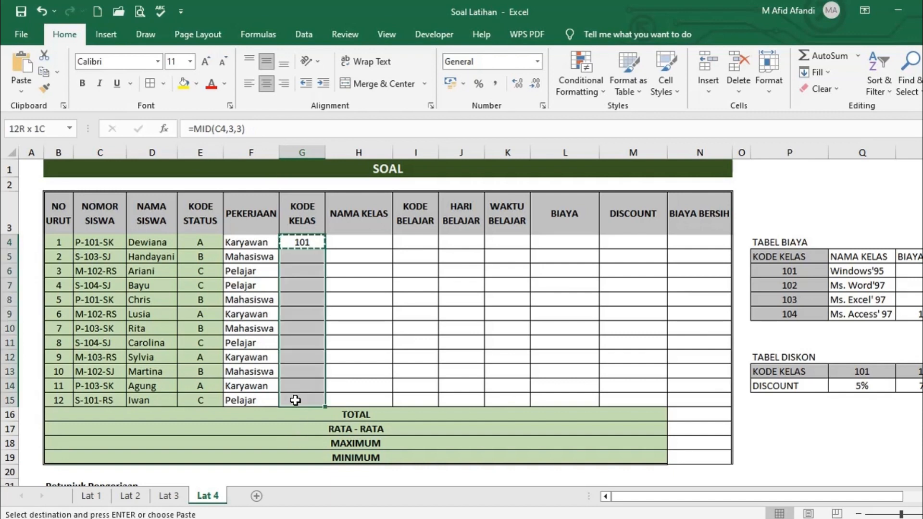
key("ctrl+v")
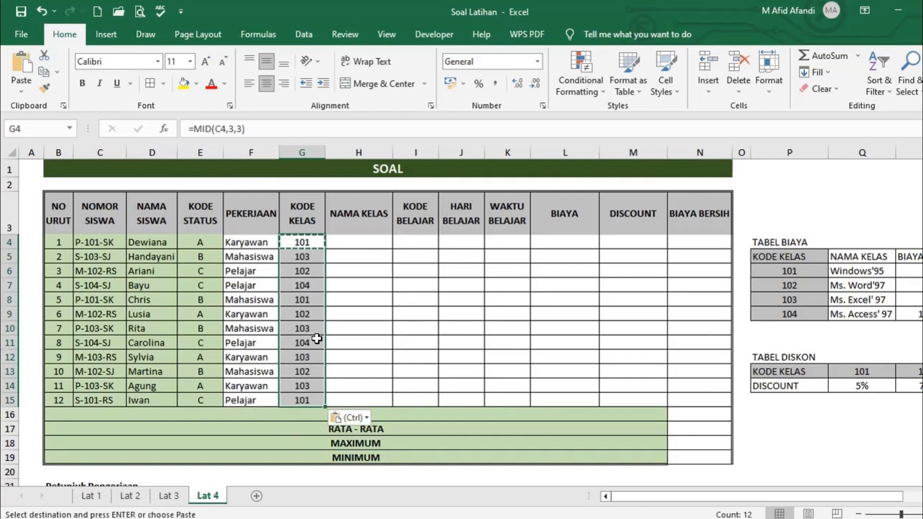
left_click(307, 255)
left_click(93, 257)
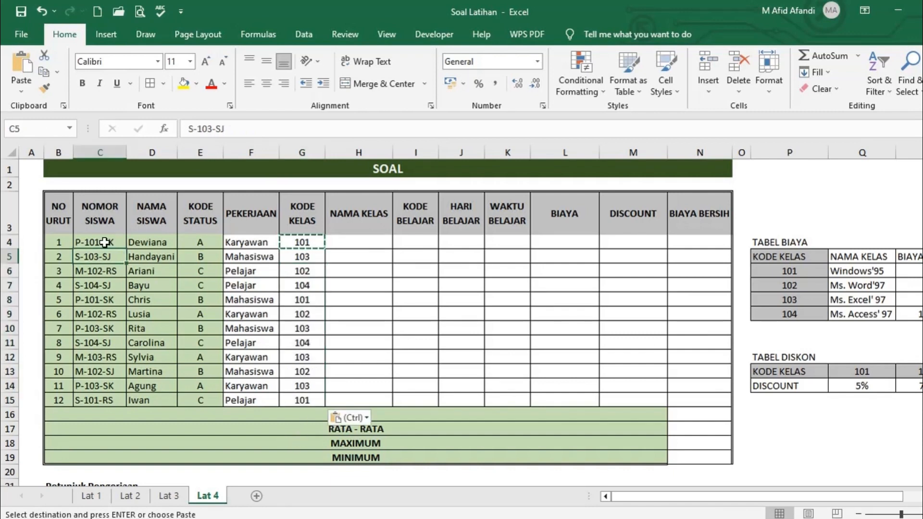
left_click_drag(101, 242, 111, 402)
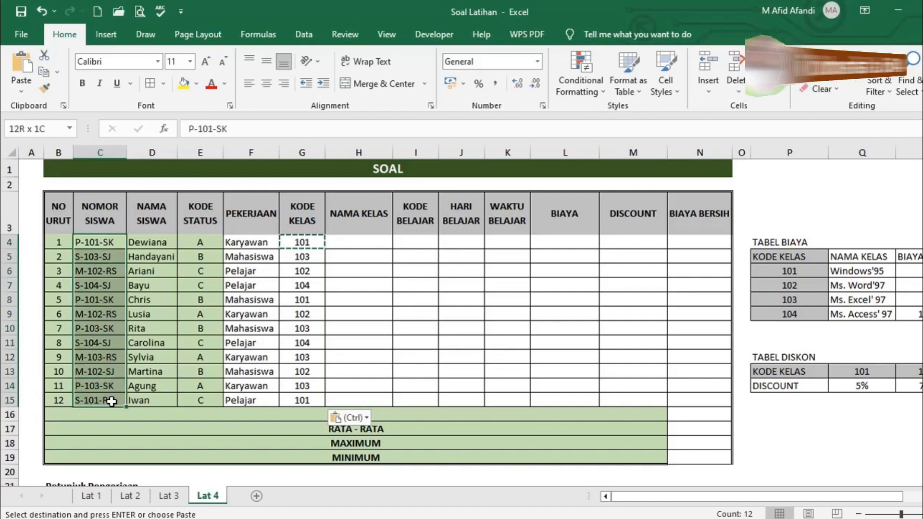
- Check the copied MID formula in G5 and compare the KODE KELAS column with its instruction in row 26
left_click(307, 256)
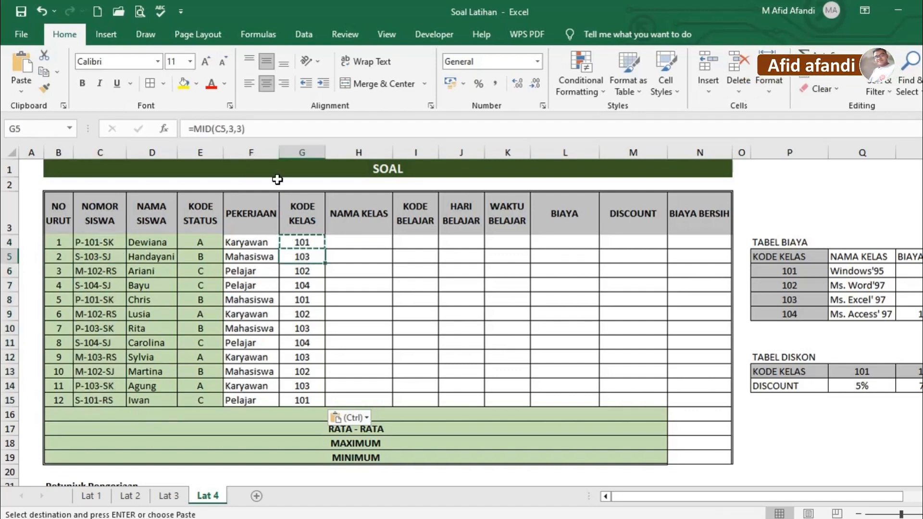
left_click(224, 128)
left_click(224, 129)
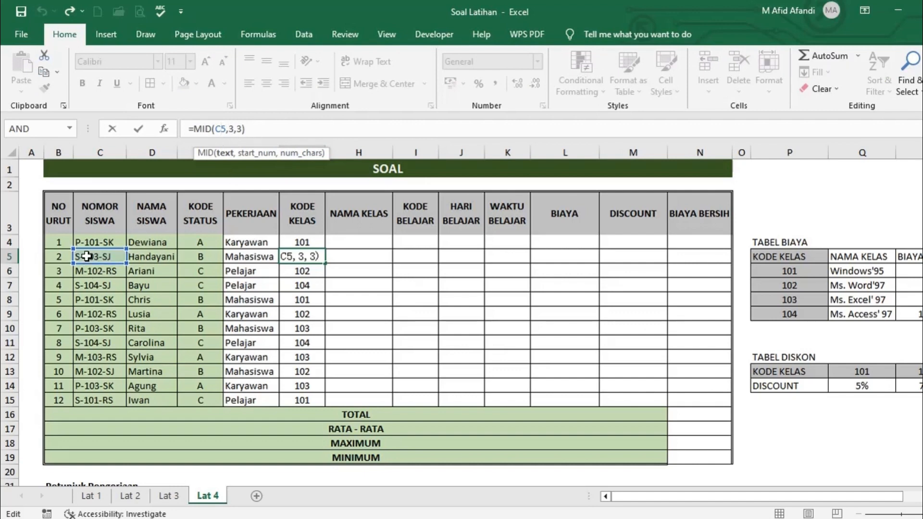
key("Return")
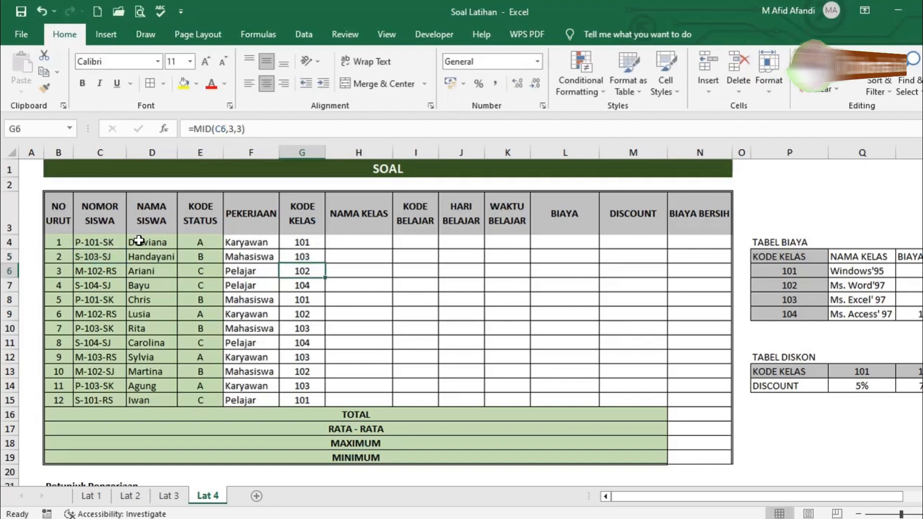
left_click_drag(302, 211, 305, 414)
scroll(306, 324, "down", 5)
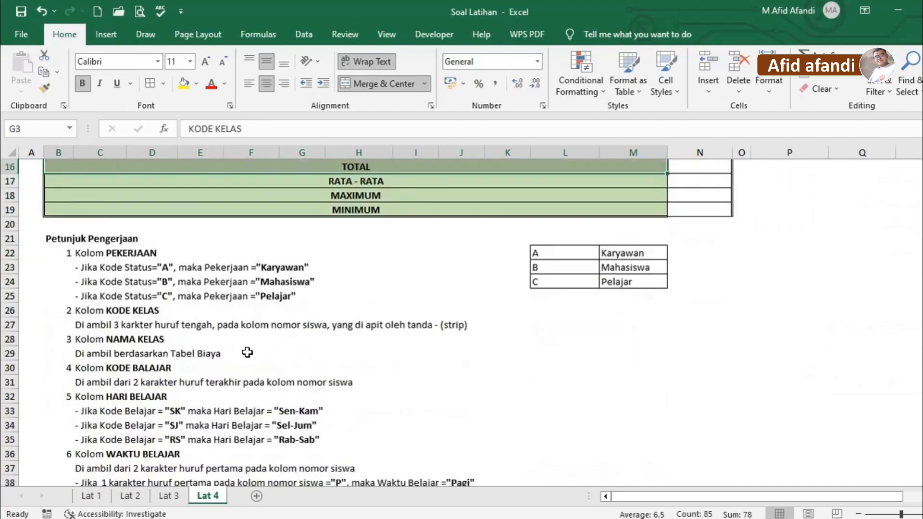
left_click(116, 310)
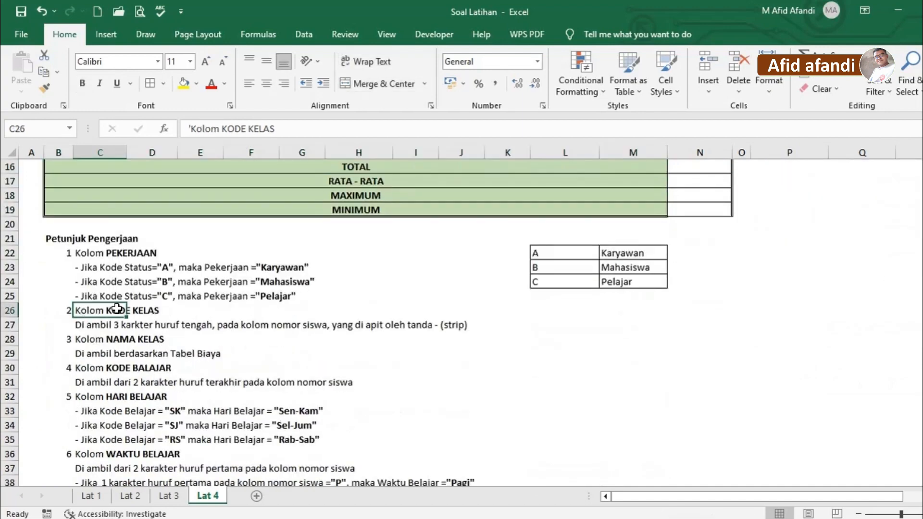
left_click(67, 310)
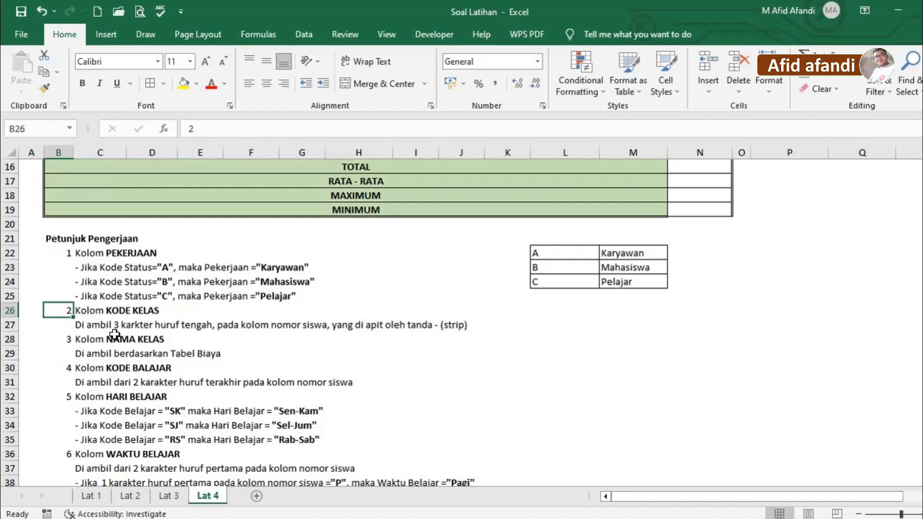
scroll(236, 342, "up", 5)
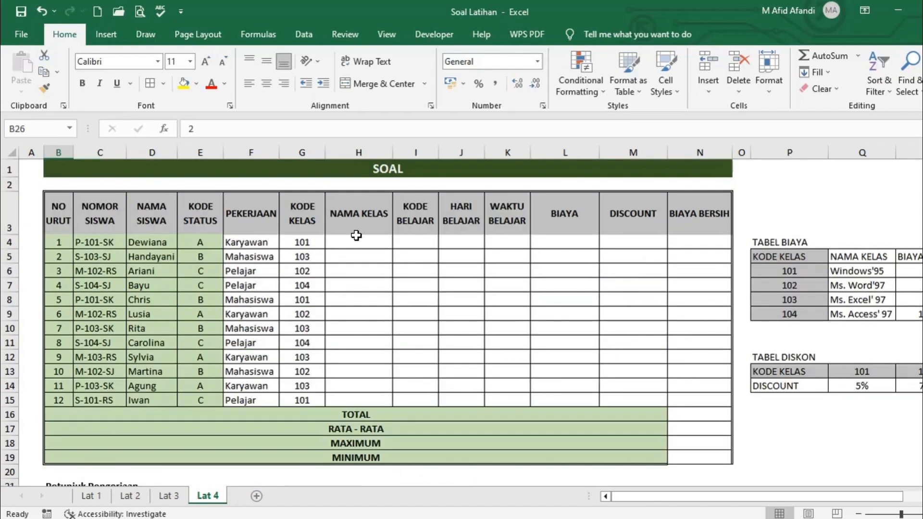
- Examine the instruction for the NAMA KELAS column and compare the TABEL BIAYA class codes and names with the KODE KELAS column
left_click_drag(356, 235, 366, 401)
scroll(294, 336, "down", 5)
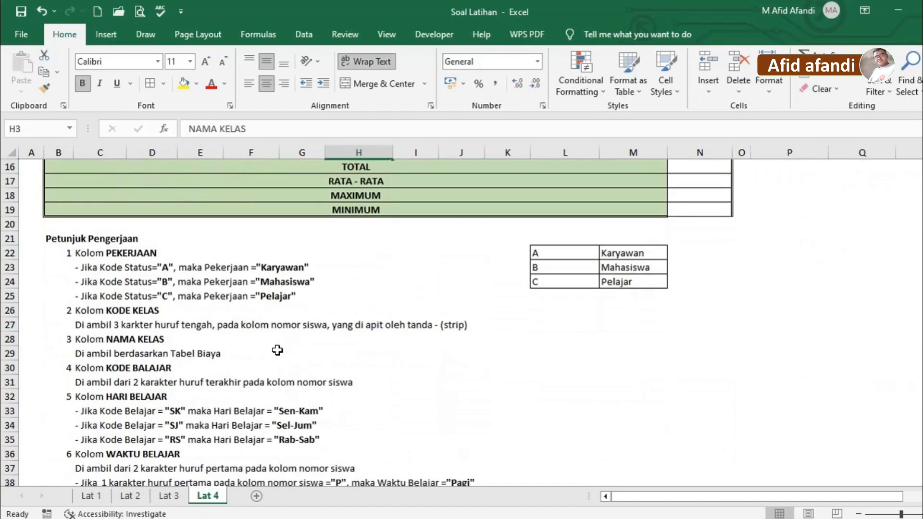
scroll(265, 353, "down", 1)
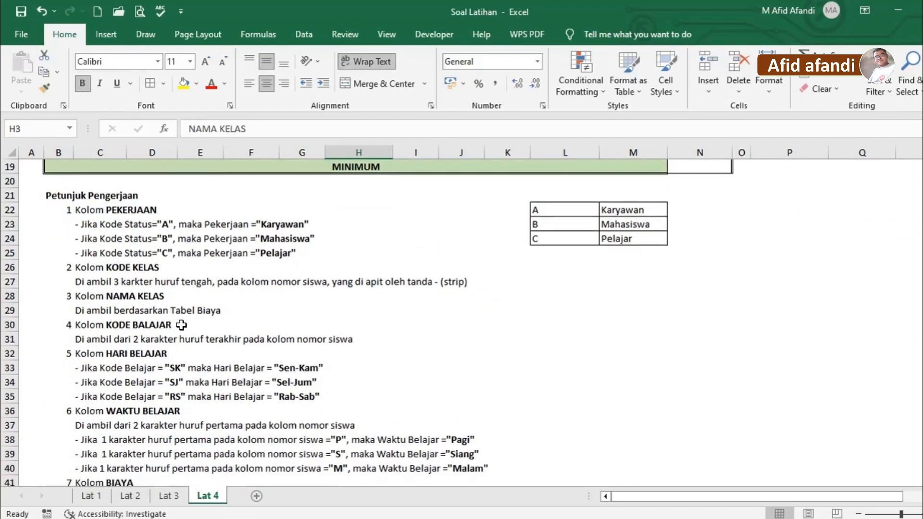
scroll(241, 336, "up", 6)
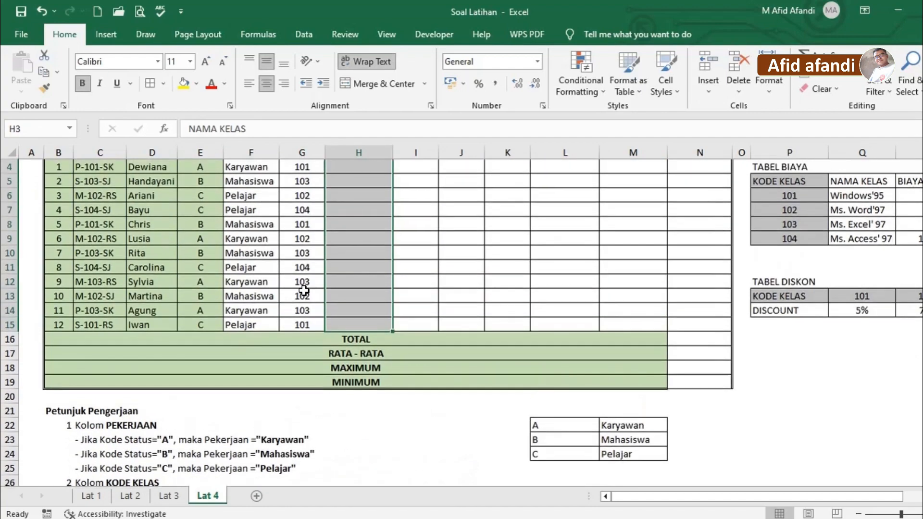
scroll(365, 269, "down", 3)
scroll(341, 283, "down", 1)
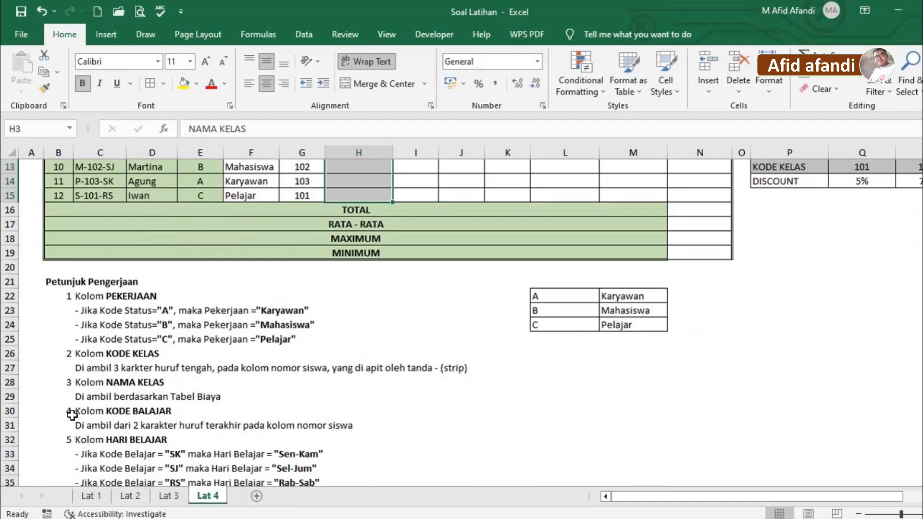
scroll(235, 397, "up", 4)
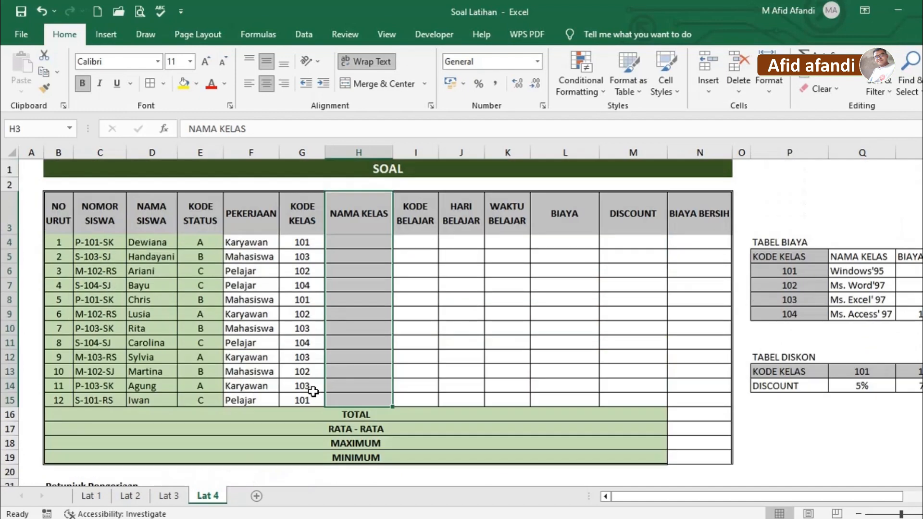
left_click(798, 280)
left_click_drag(859, 256, 867, 310)
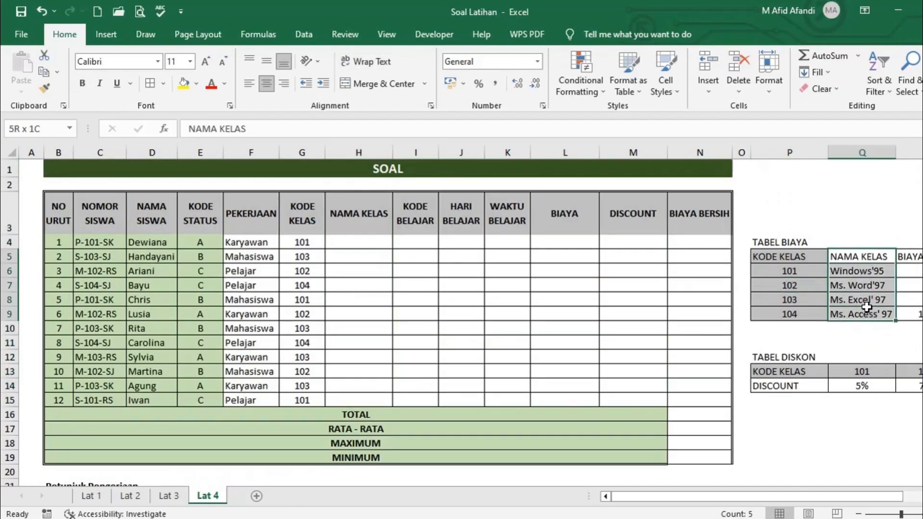
left_click_drag(774, 256, 789, 315)
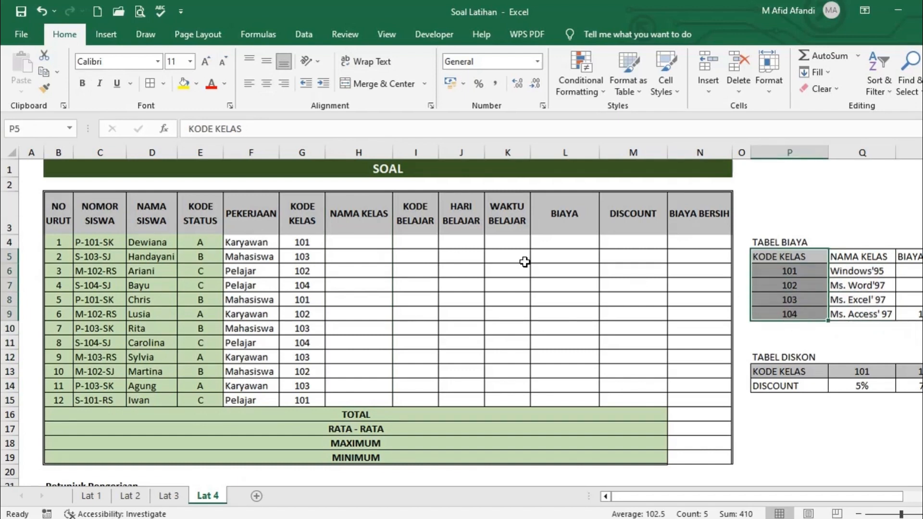
left_click_drag(300, 239, 296, 411)
- Enter =VLOOKUP(G4,$P$6:$R$9,2,FALSE) in H4 to look up the first student's NAMA KELAS in TABEL BIAYA
left_click(361, 243)
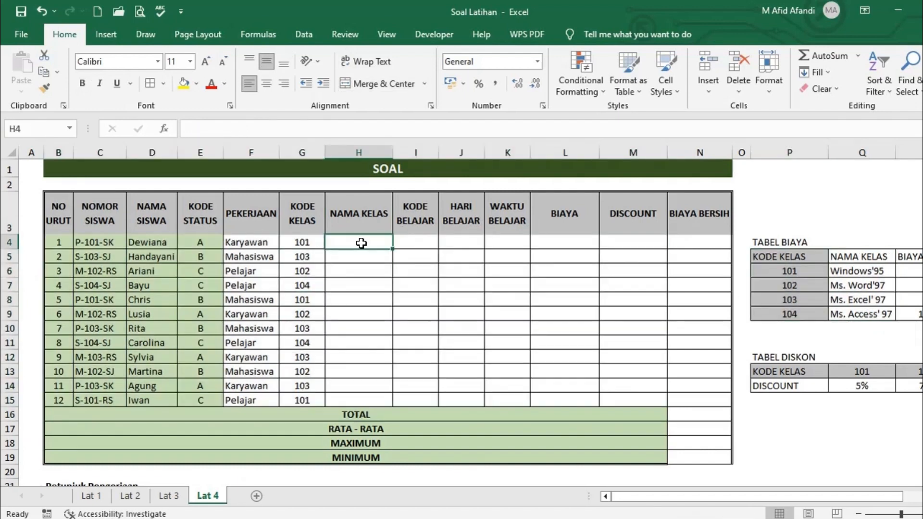
type("VLO")
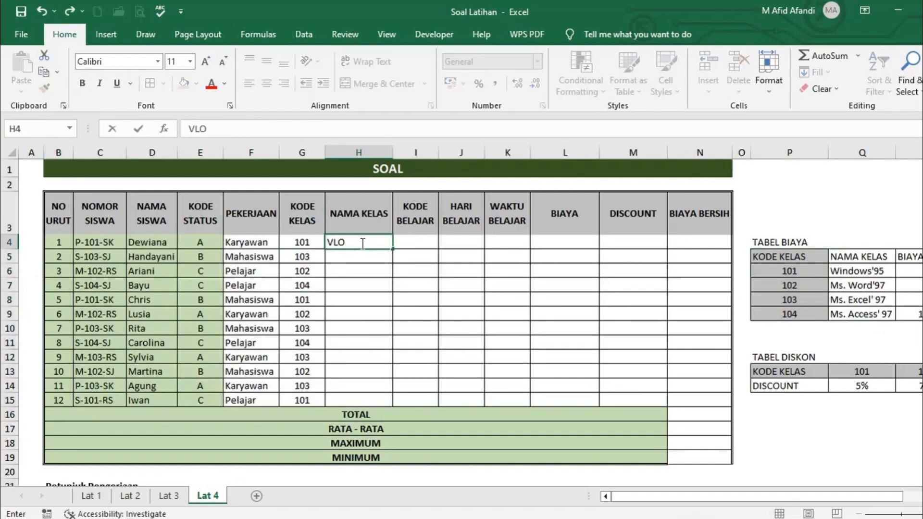
key("BackSpace")
key("BackSpace")
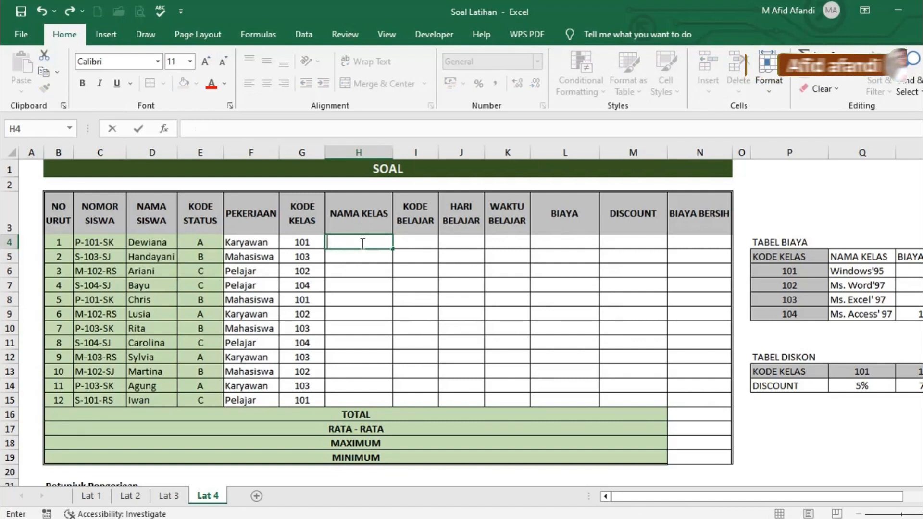
type("=VLO")
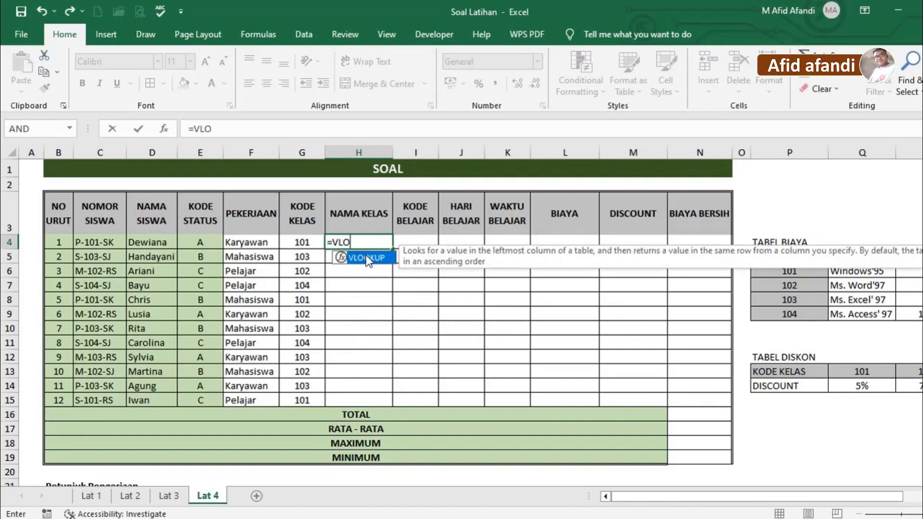
double_click(366, 258)
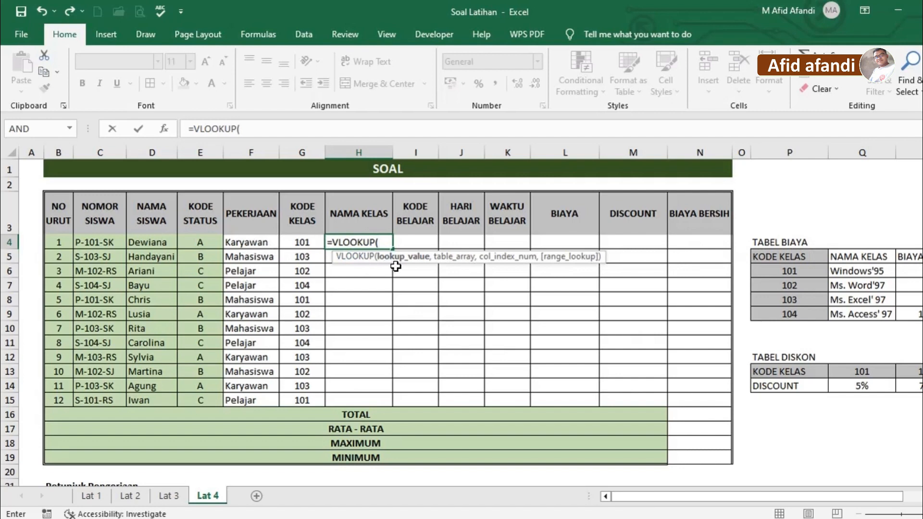
left_click(296, 240)
type(",")
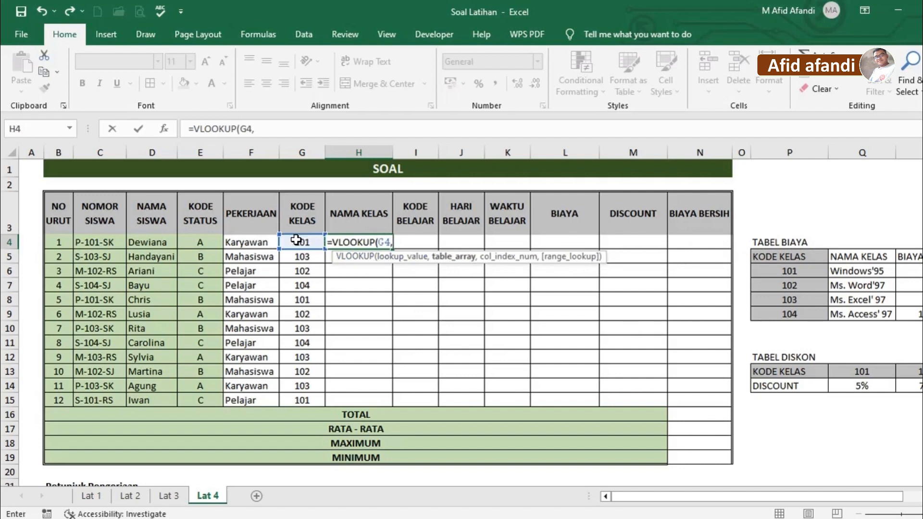
left_click_drag(790, 272, 907, 313)
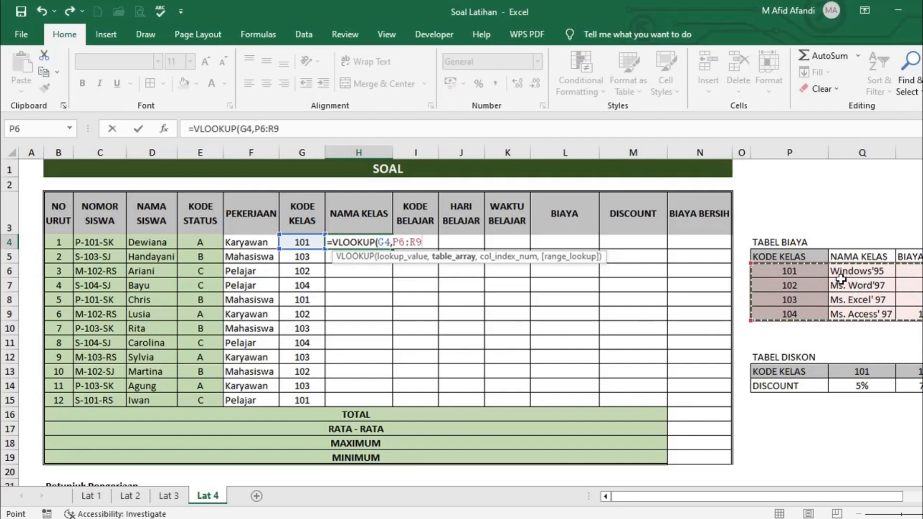
key("F4")
type(",")
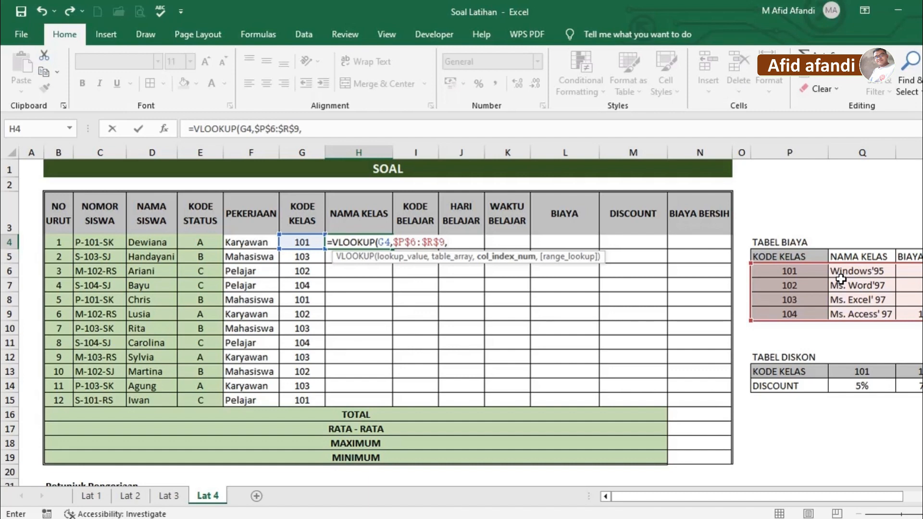
type("2,")
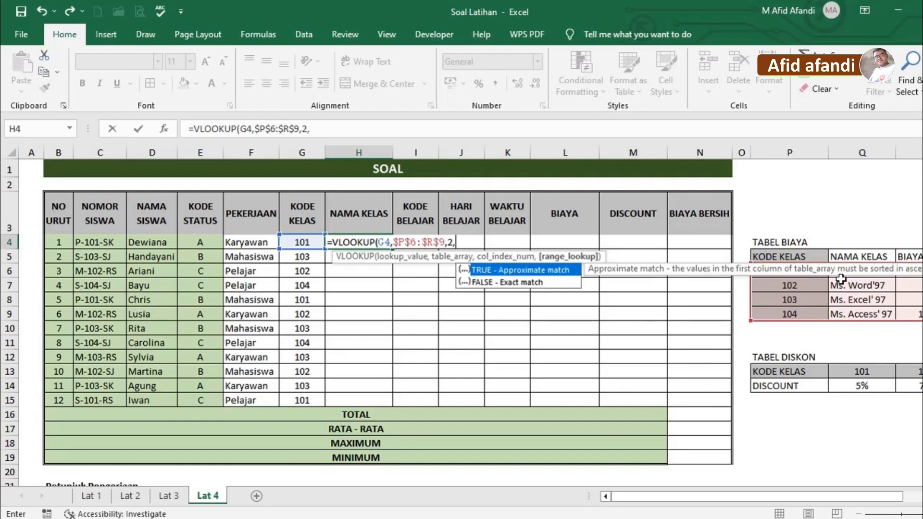
type("F")
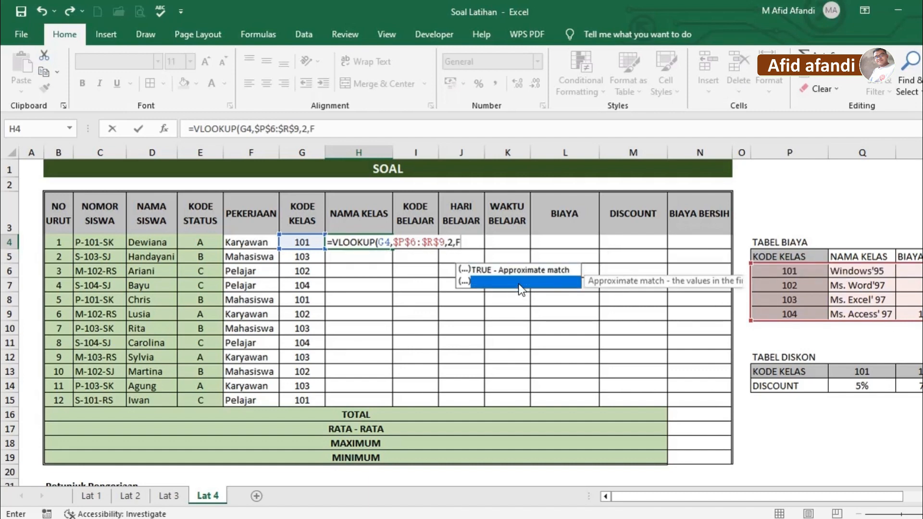
double_click(528, 282)
key("ctrl+Return")
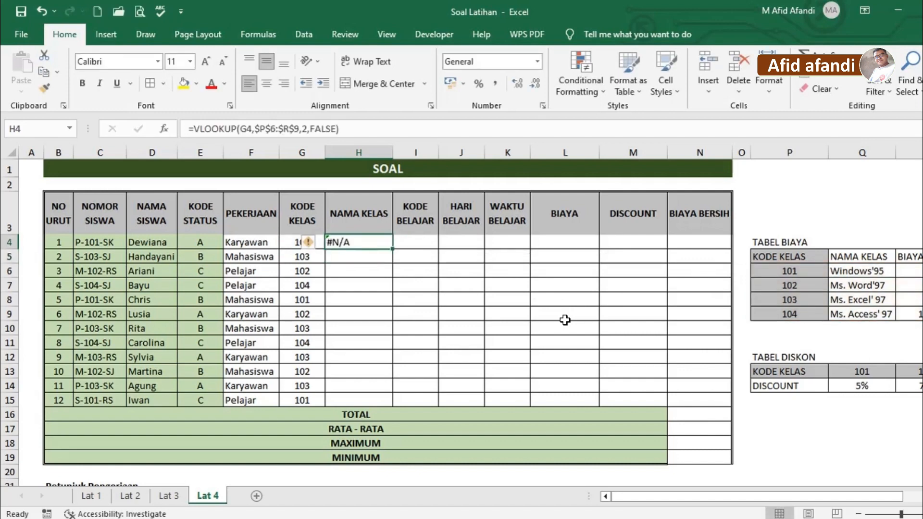
- Recheck the VLOOKUP formula in H4 and copy it down the NAMA KELAS column to H15
left_click(289, 309)
left_click(345, 244)
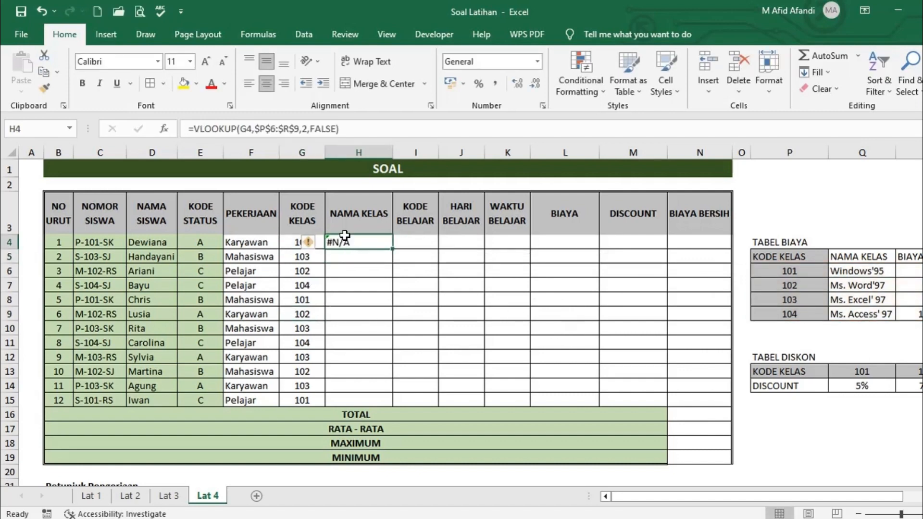
left_click(265, 131)
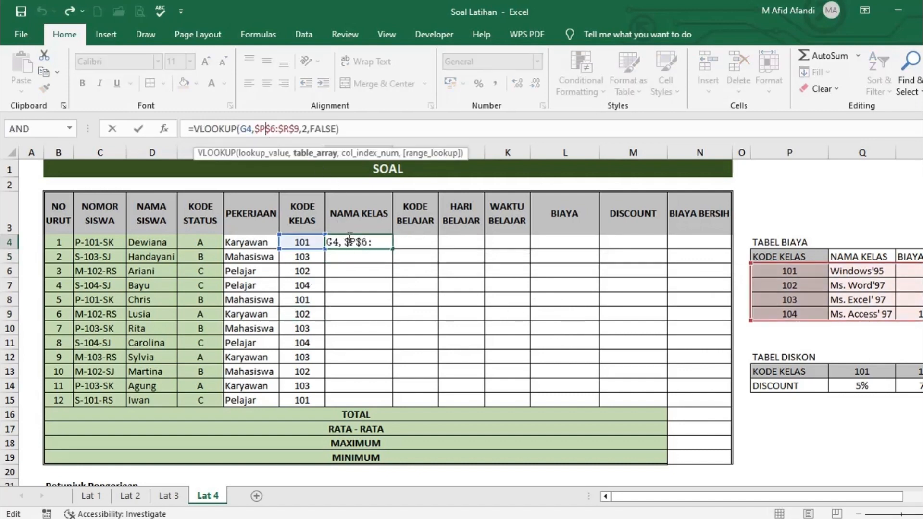
key("ctrl+Return")
key("ctrl+c")
left_click(361, 399, "shift")
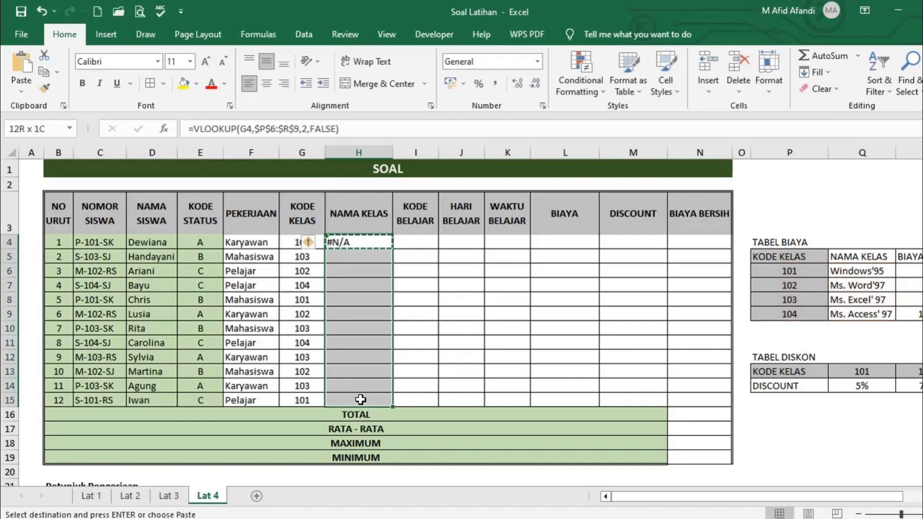
key("ctrl+v")
- Check the VLOOKUP formulas in H4 and H5 and the MID formula in G4 that supplies their lookup value
left_click(362, 255)
left_click(306, 129)
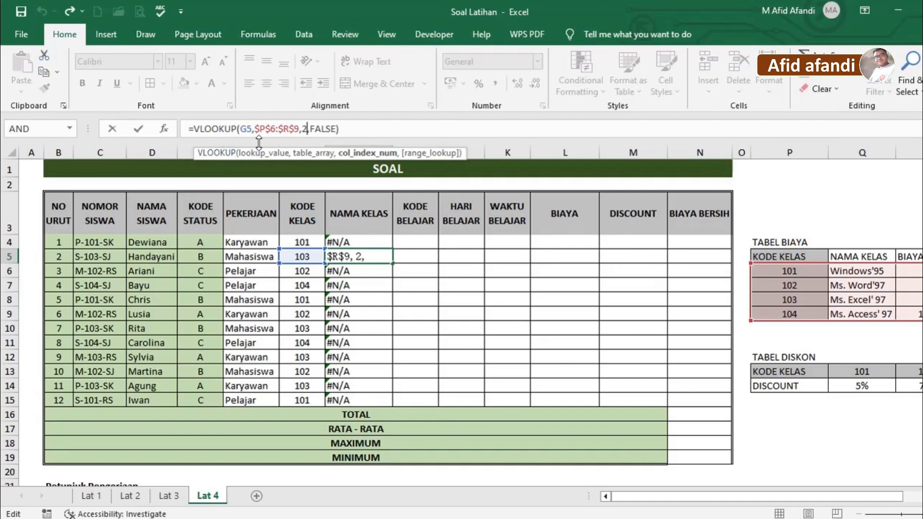
left_click(311, 301)
left_click(304, 246)
left_click(350, 241)
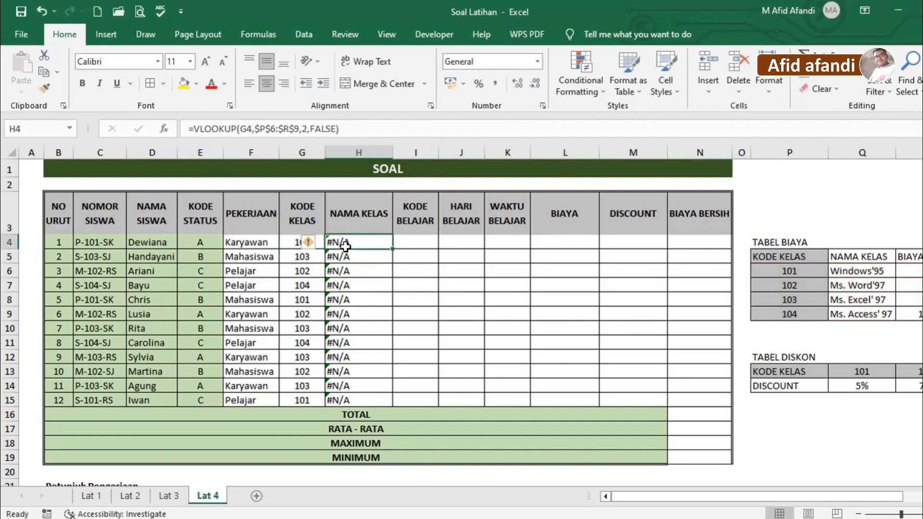
left_click(305, 246)
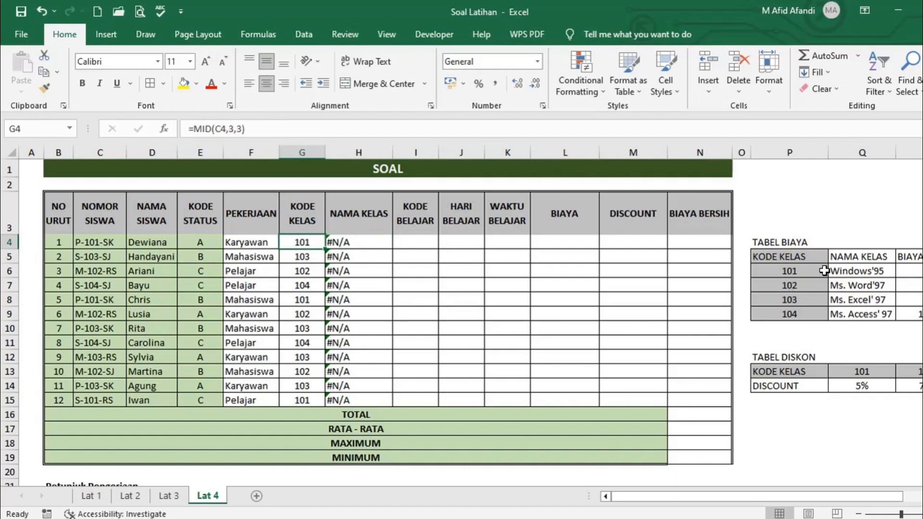
- Try replacing the MID formula in G4 with the plain number 101, and undo the replacement
left_click(353, 243)
left_click(290, 239)
key("Delete")
type("101")
key("Return")
key("Up")
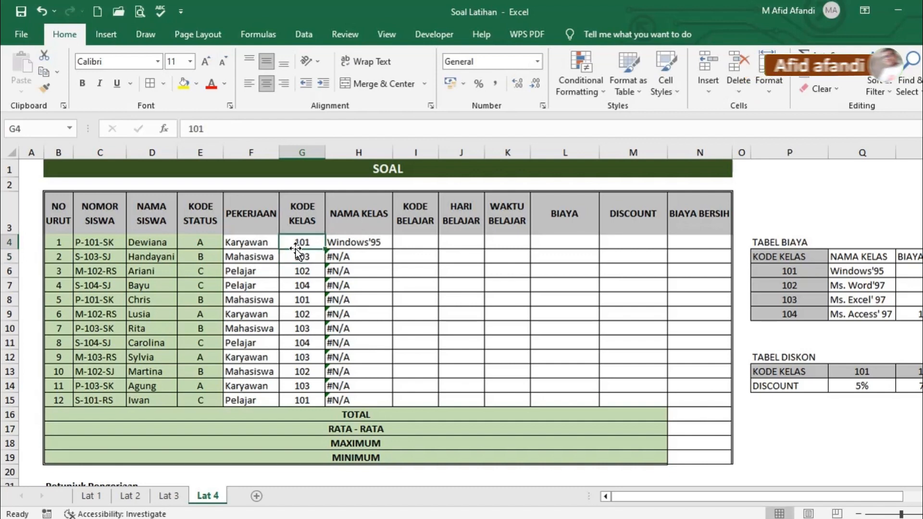
key("ctrl+z")
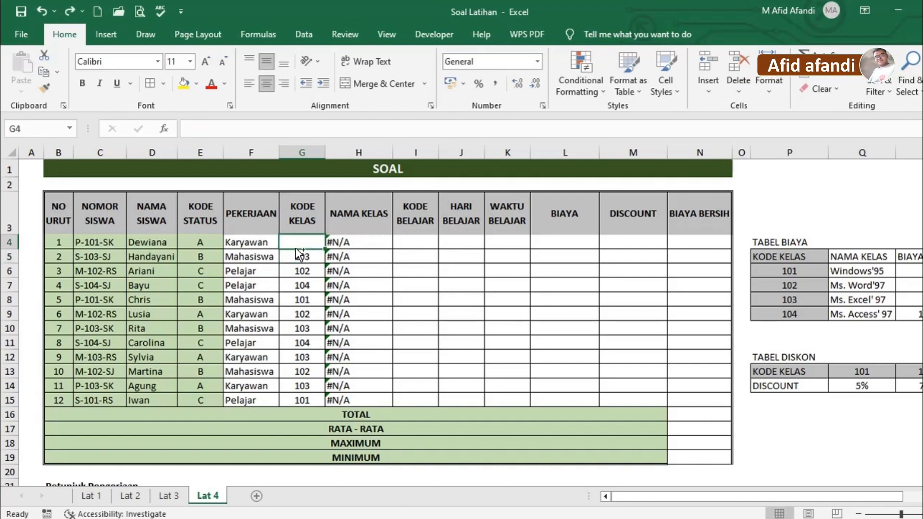
key("ctrl+z")
- Compare the KODE KELAS formulas and the H4 lookup formula with the class codes in TABEL BIAYA
left_click(306, 271)
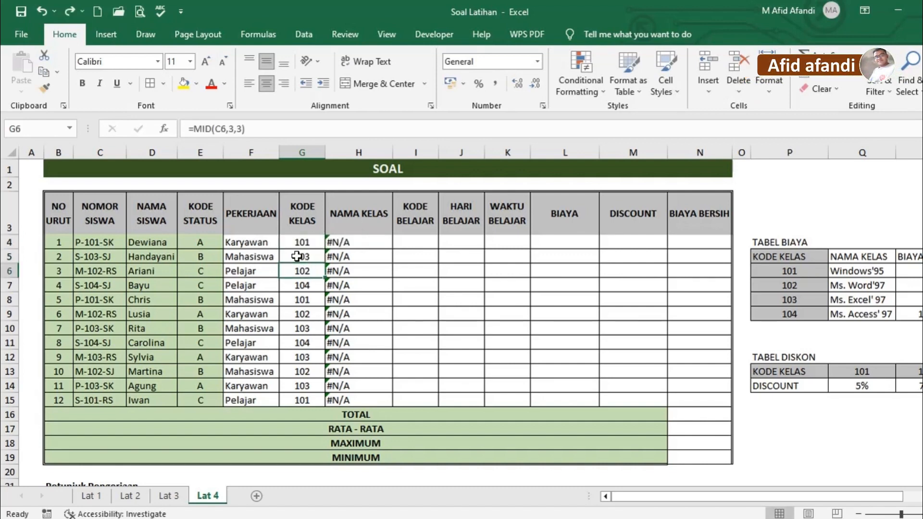
left_click_drag(300, 243, 305, 397)
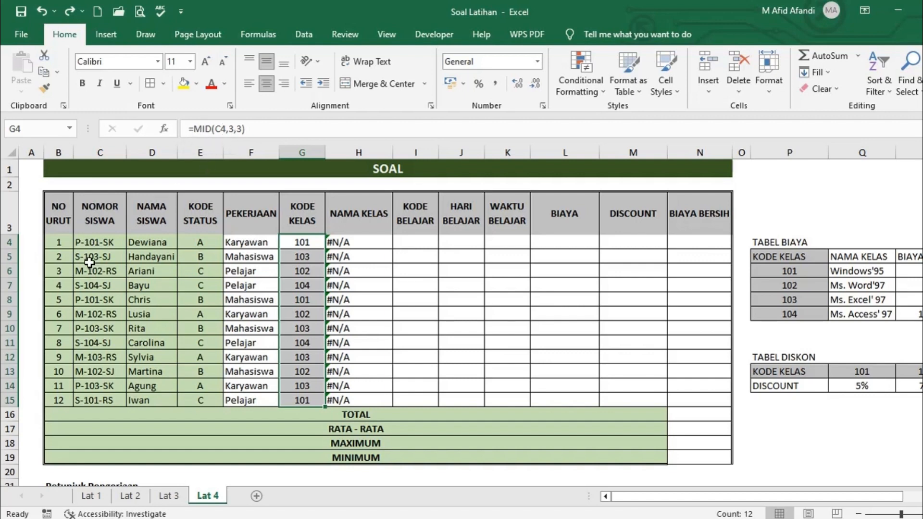
left_click(301, 242)
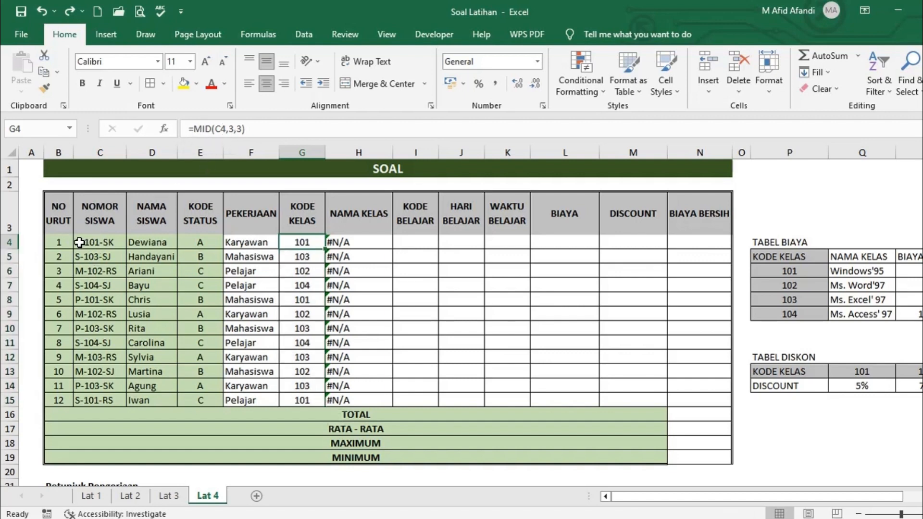
left_click(353, 239)
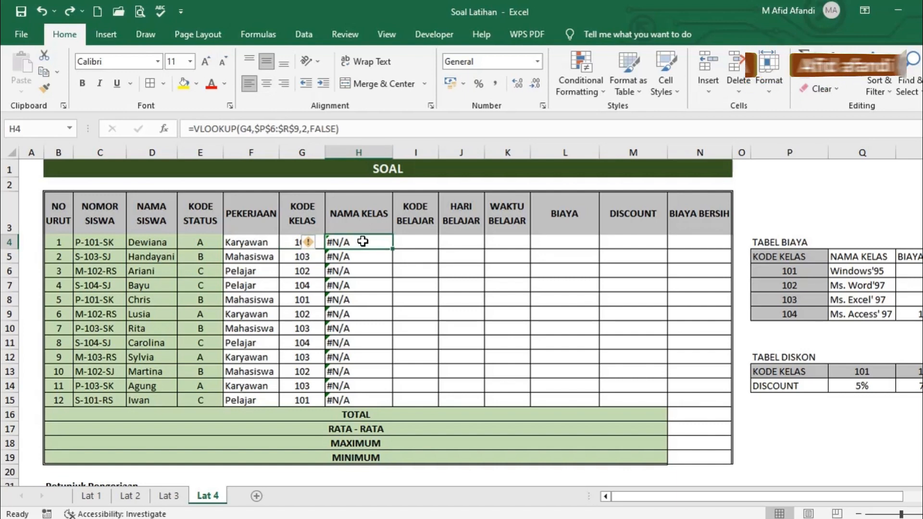
left_click(267, 130)
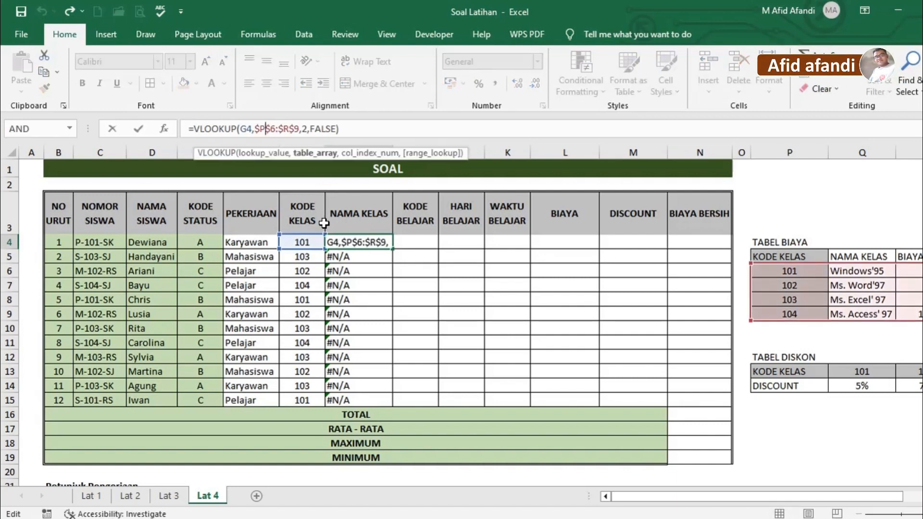
key("Escape")
left_click(301, 246)
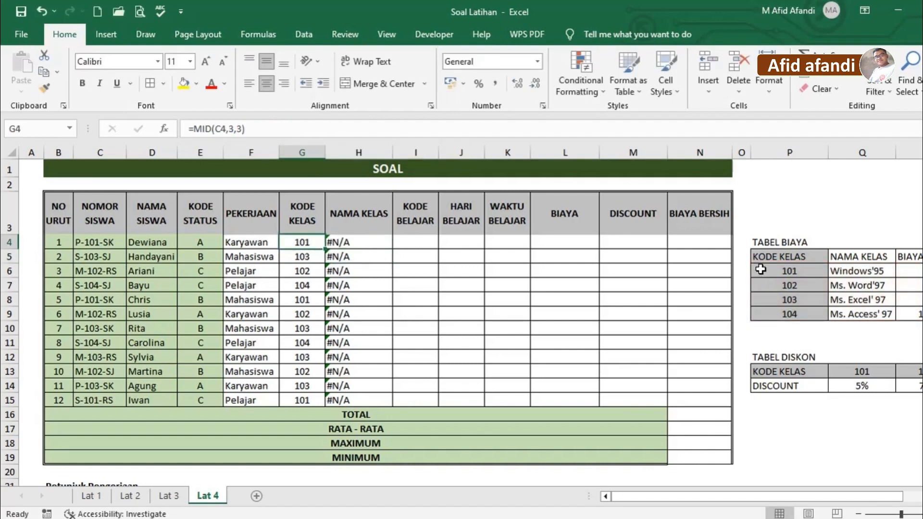
left_click_drag(791, 270, 791, 314)
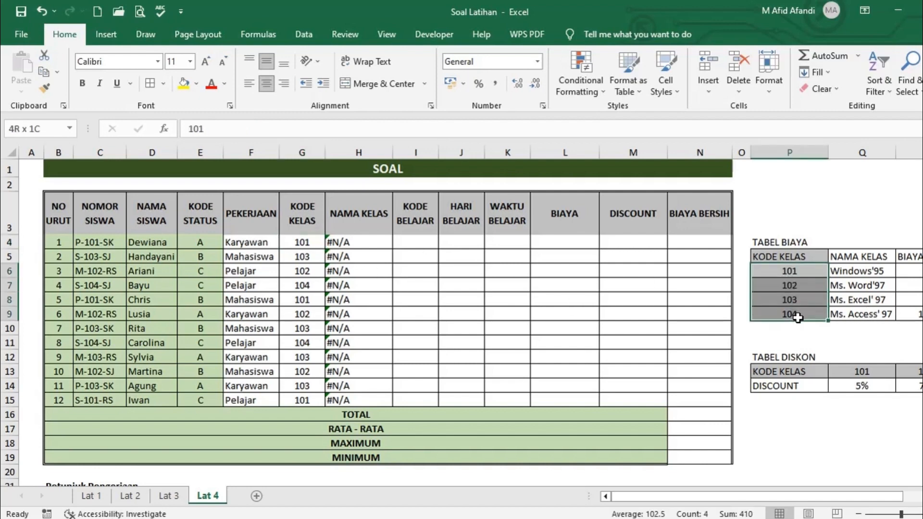
left_click_drag(364, 245, 374, 402)
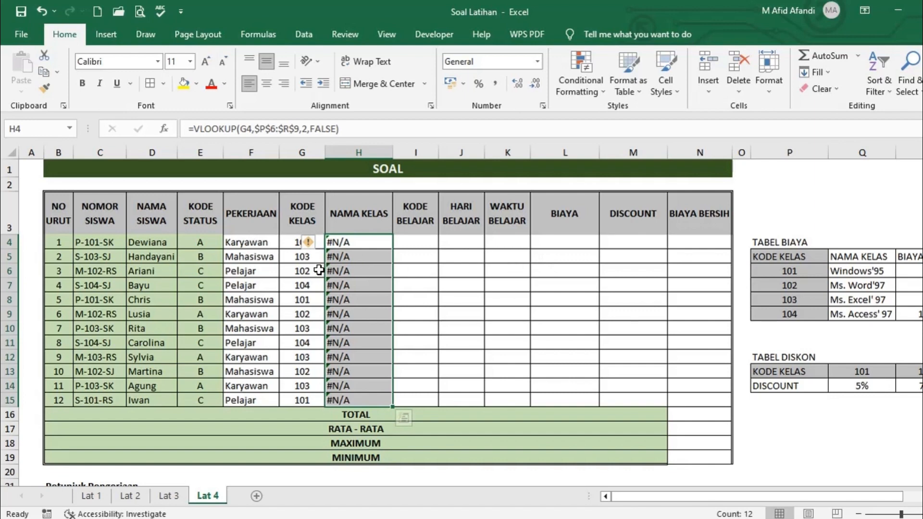
- Wrap the MID formula in G4 in VALUE so that it reads =VALUE(MID(C4,3,3))
left_click(287, 247)
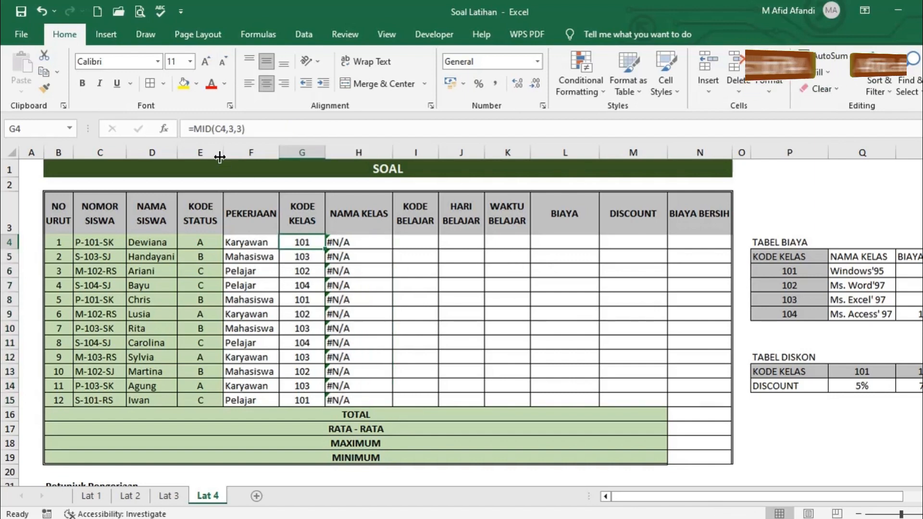
left_click(196, 129)
type("VA")
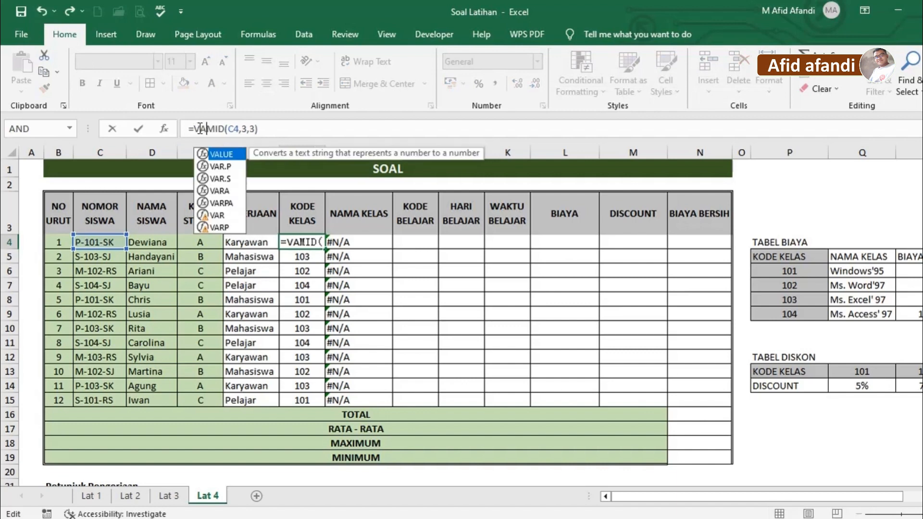
double_click(231, 155)
left_click(303, 127)
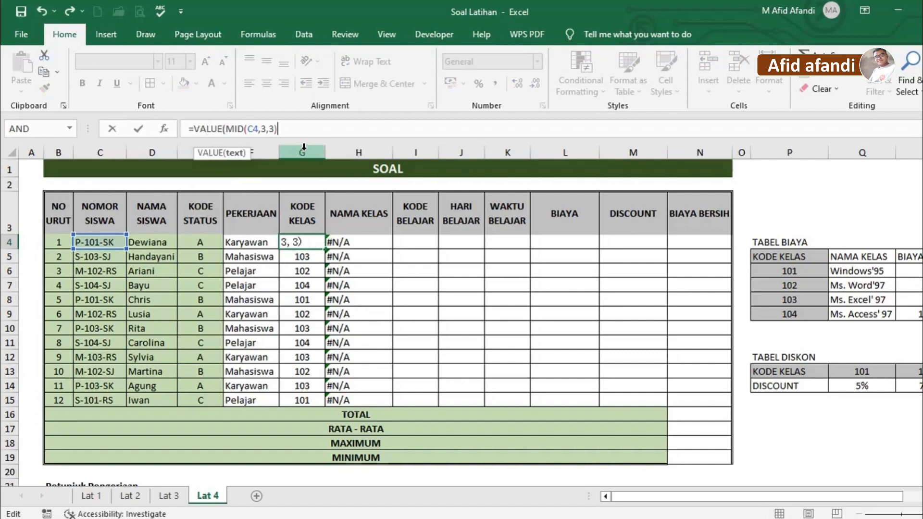
key("Return")
key("Return")
key("Up")
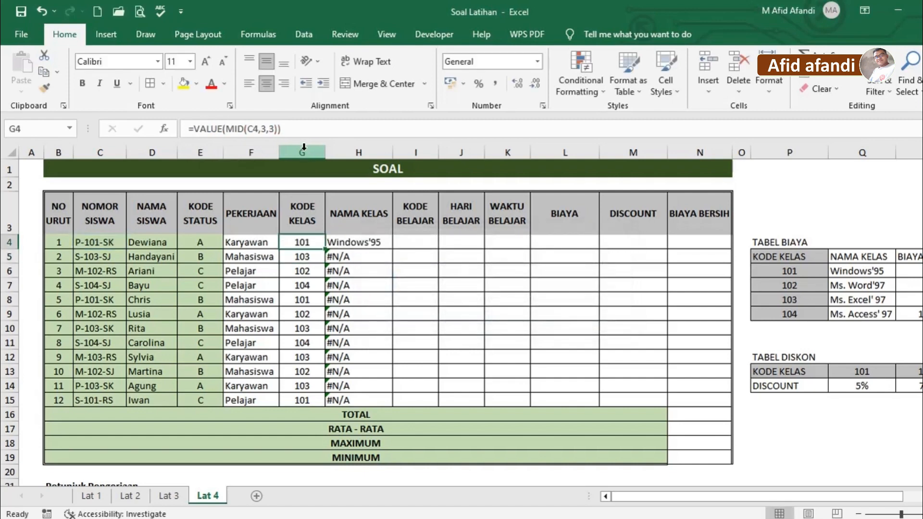
- Copy the VALUE formula from G4 down the KODE KELAS column to G15 and check the VLOOKUP formula in H5
key("ctrl+c")
key("ctrl+shift+Down")
key("ctrl+v")
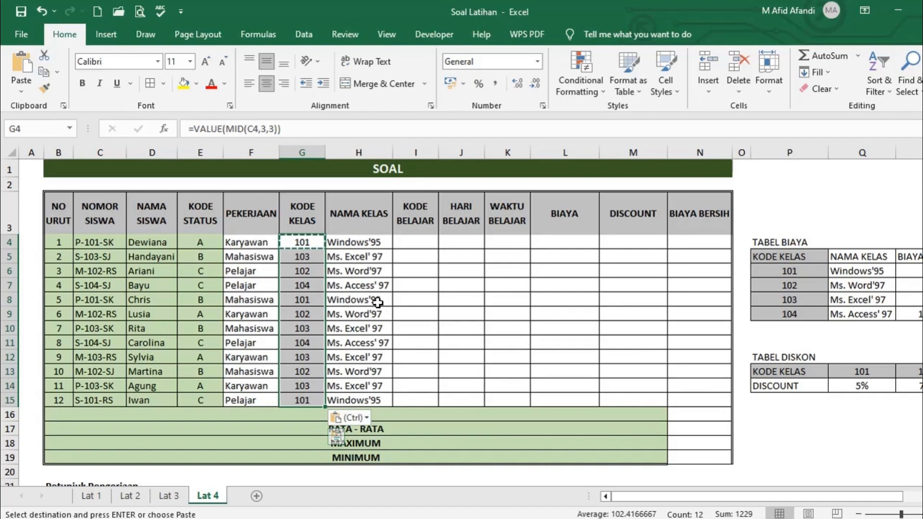
left_click(355, 258)
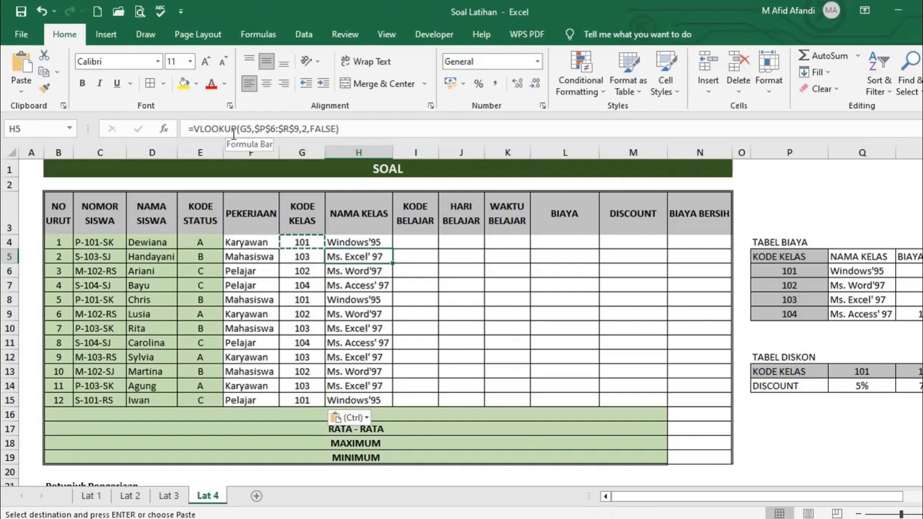
left_click(254, 128)
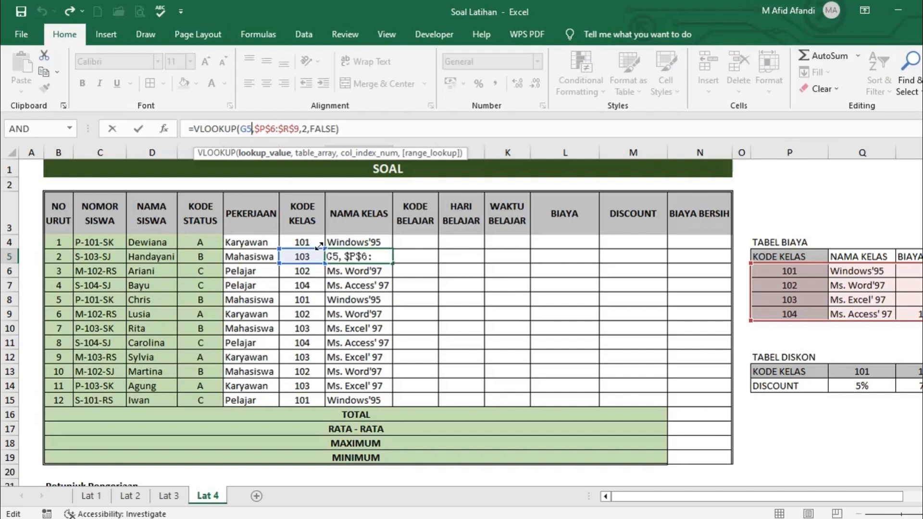
- Close the H5 formula and undo the copying of the VALUE formula down the KODE KELAS column
key("Return")
key("ctrl+z")
key("ctrl+z")
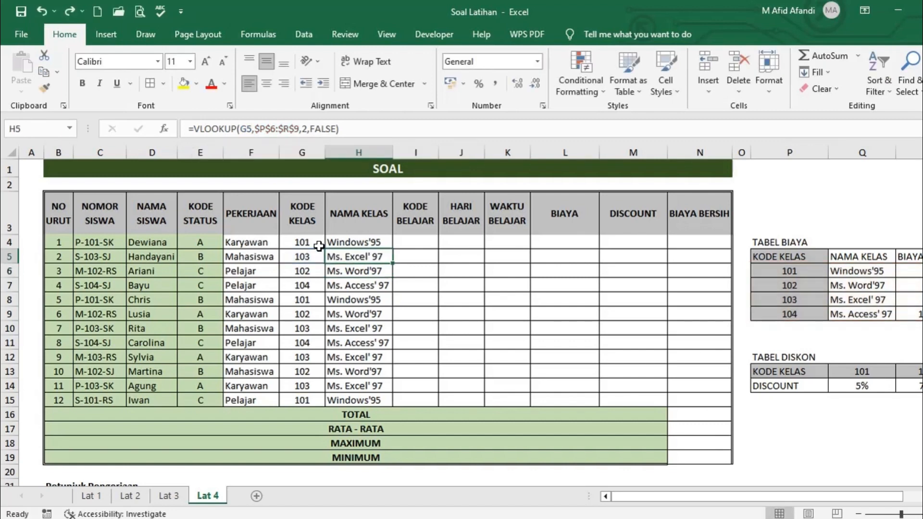
- Change the second student's KODE KELAS formula in G5 to =VALUE(MID(C5,3,3)), accepting the bracket correction
left_click(313, 253)
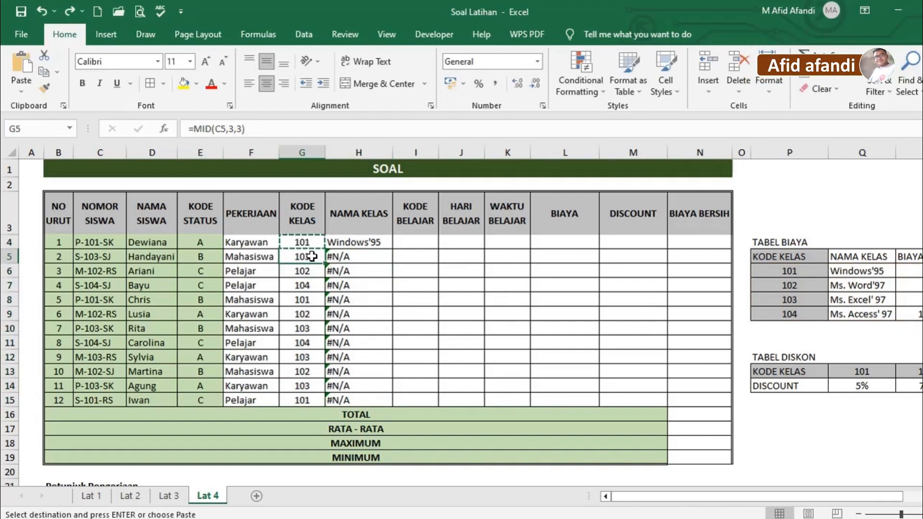
left_click(198, 129)
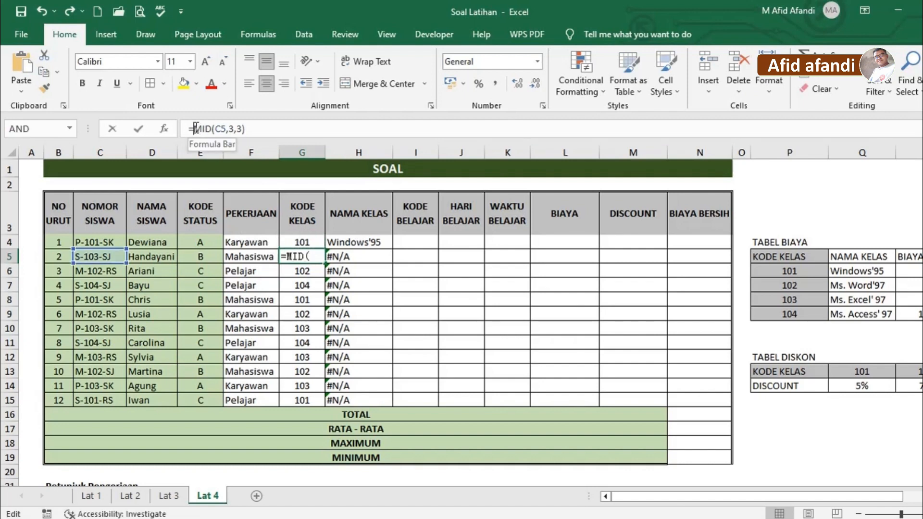
type("VA")
double_click(239, 157)
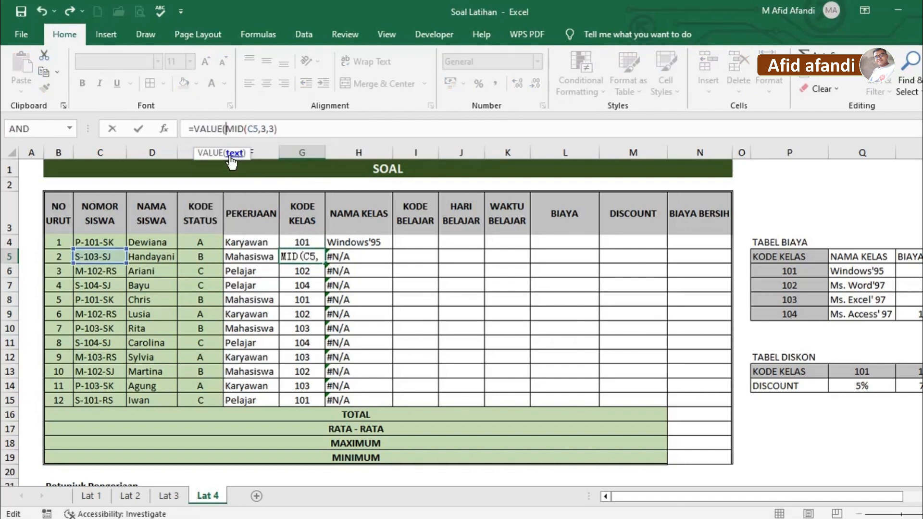
left_click(291, 133)
key("Return")
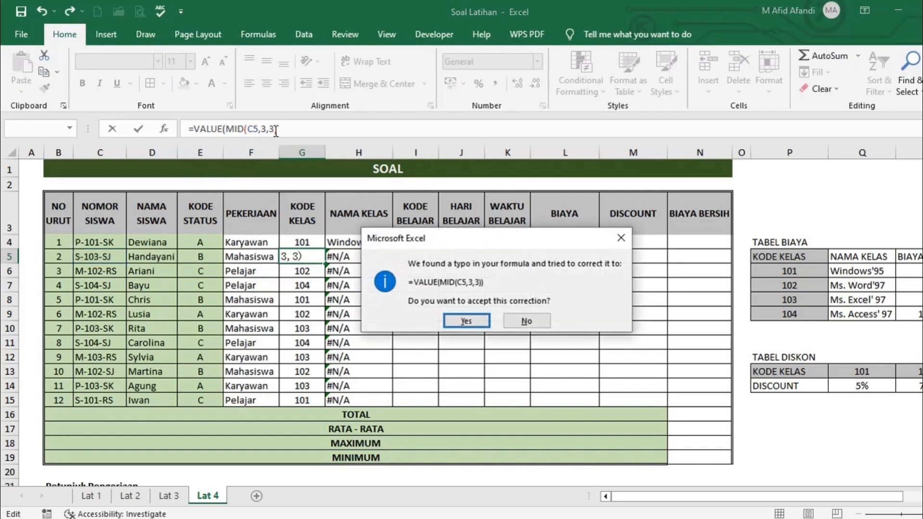
key("Return")
- Copy the VALUE formula from G5 down the KODE KELAS column to G15
key("Up")
key("ctrl+c")
key("ctrl+shift+Down")
key("ctrl+v")
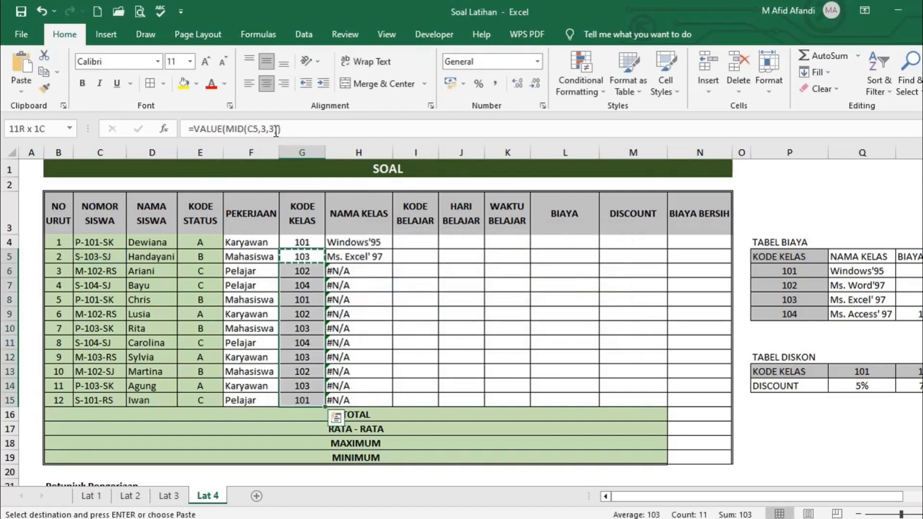
- Check the NAMA KELAS column against the class names listed in TABEL BIAYA
left_click(362, 272)
scroll(362, 268, "down", 3)
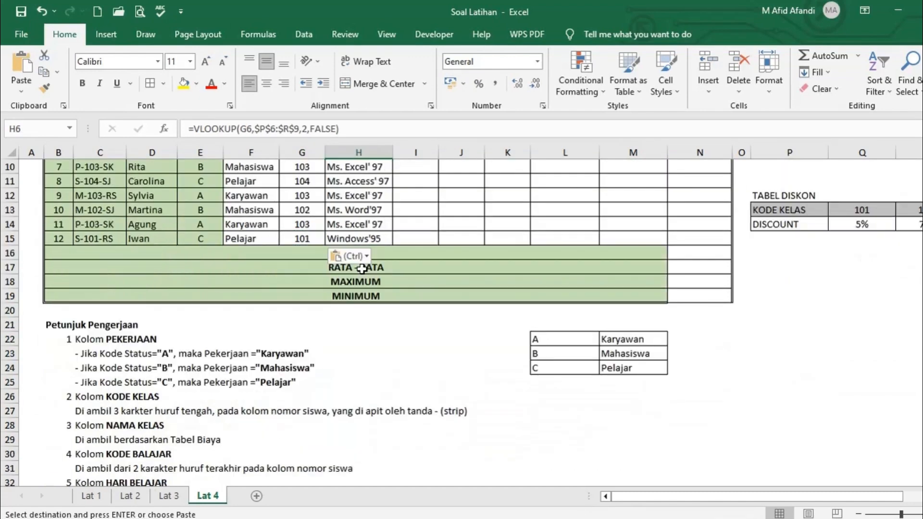
scroll(362, 268, "up", 3)
left_click_drag(352, 246, 387, 378)
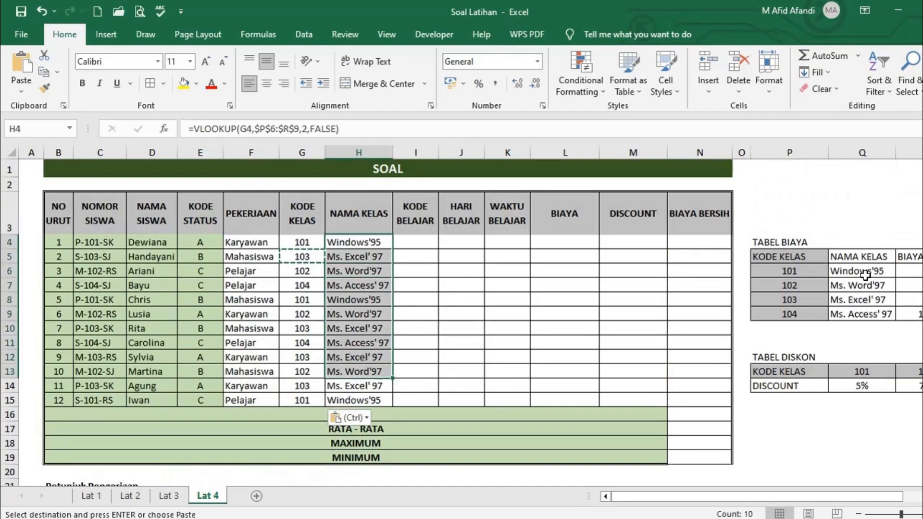
left_click_drag(865, 275, 865, 314)
- Review the NAMA KELAS instruction and read the KODE BELAJAR instruction in rows 30 and 31
scroll(320, 301, "down", 6)
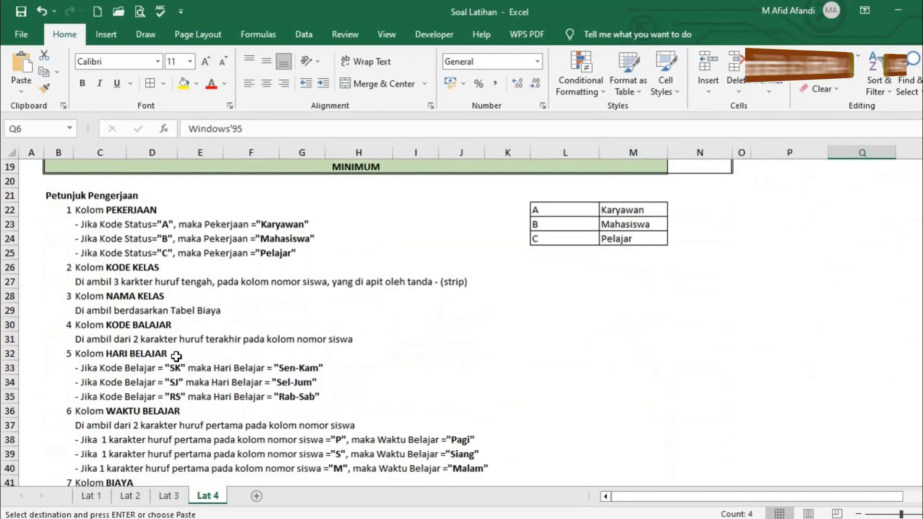
left_click(129, 299)
left_click_drag(74, 299, 198, 305)
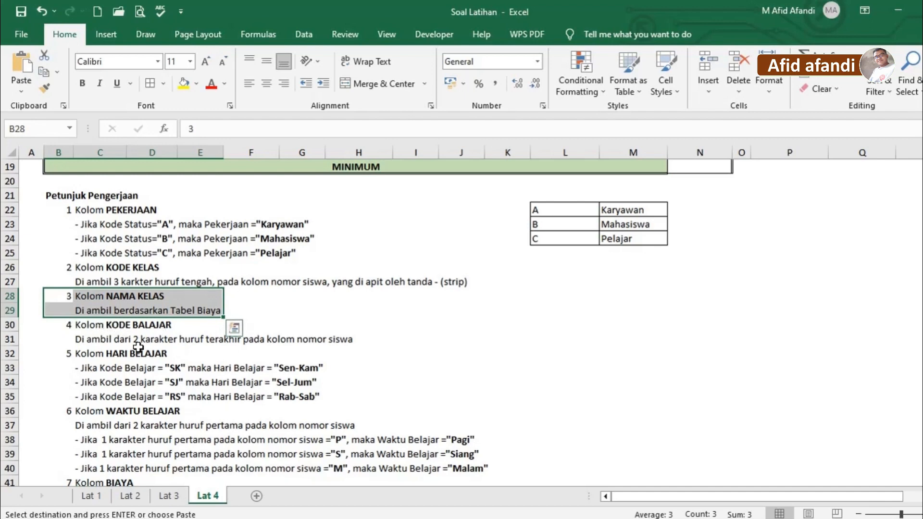
left_click(86, 328)
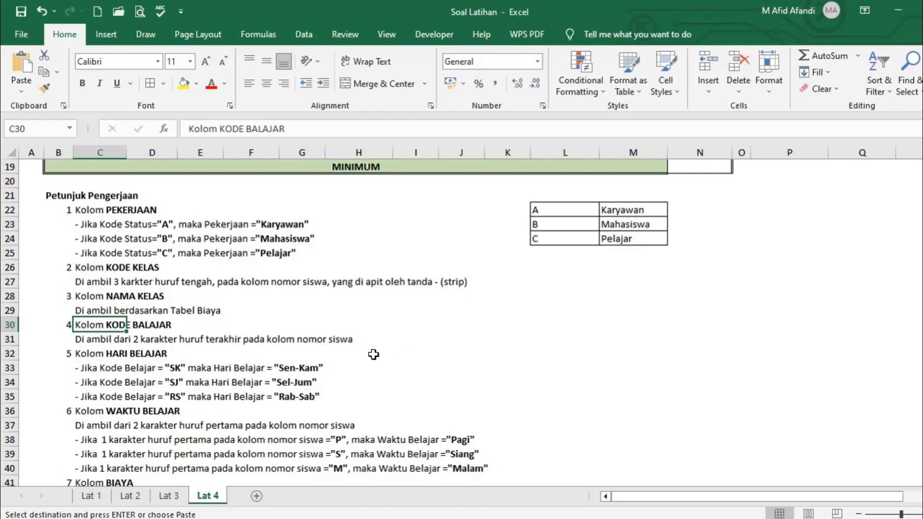
scroll(373, 355, "up", 6)
scroll(286, 259, "down", 6)
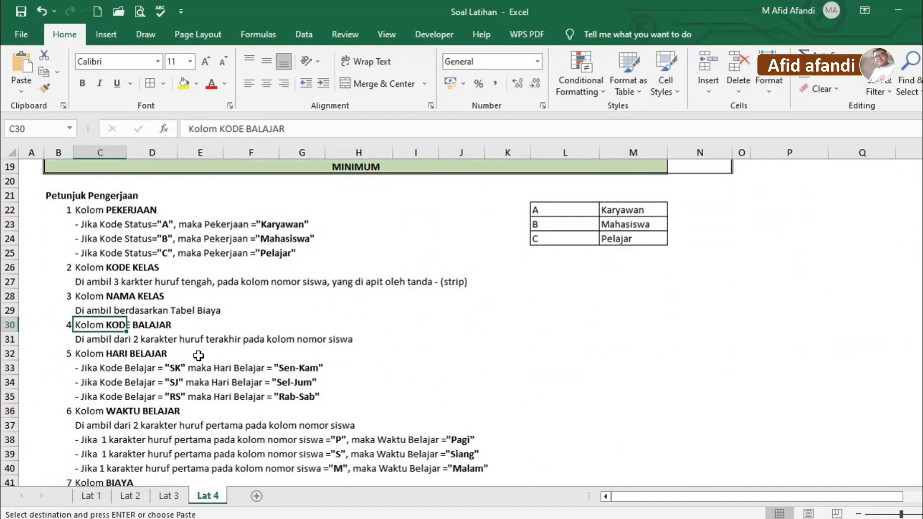
scroll(312, 336, "up", 6)
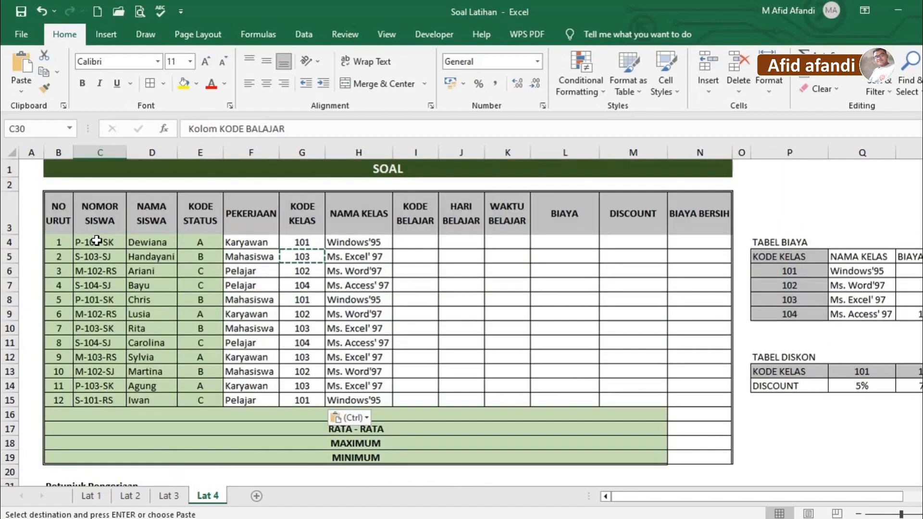
- Enter =RIGHT(C4,1) as the first student's KODE BELAJAR formula in I4
left_click(113, 244)
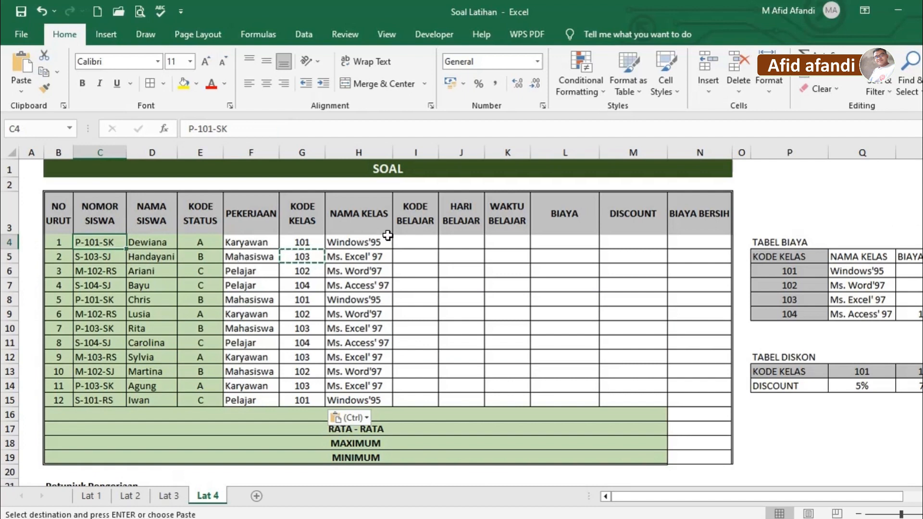
left_click(414, 242)
type("=")
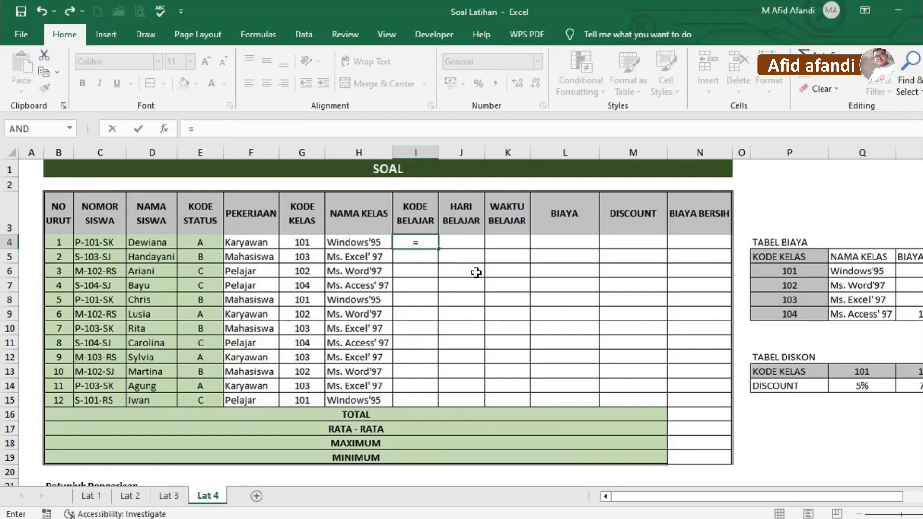
type("RI")
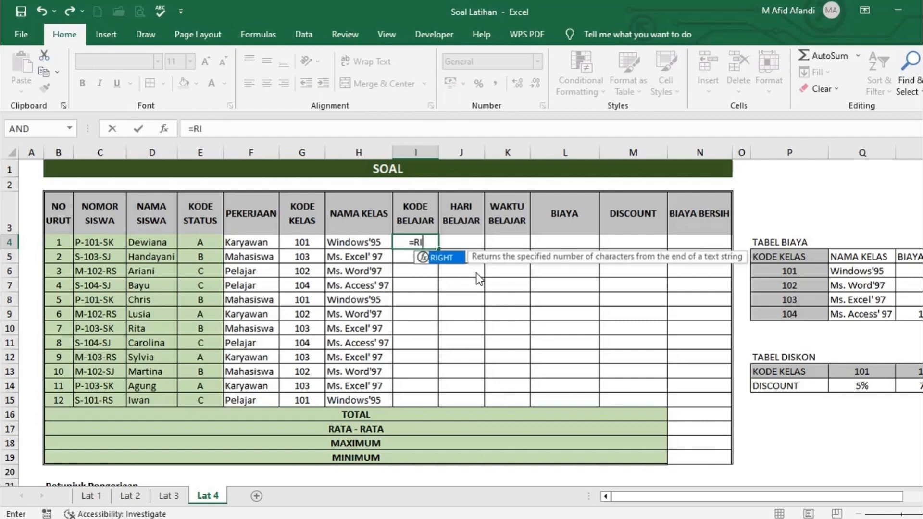
double_click(449, 258)
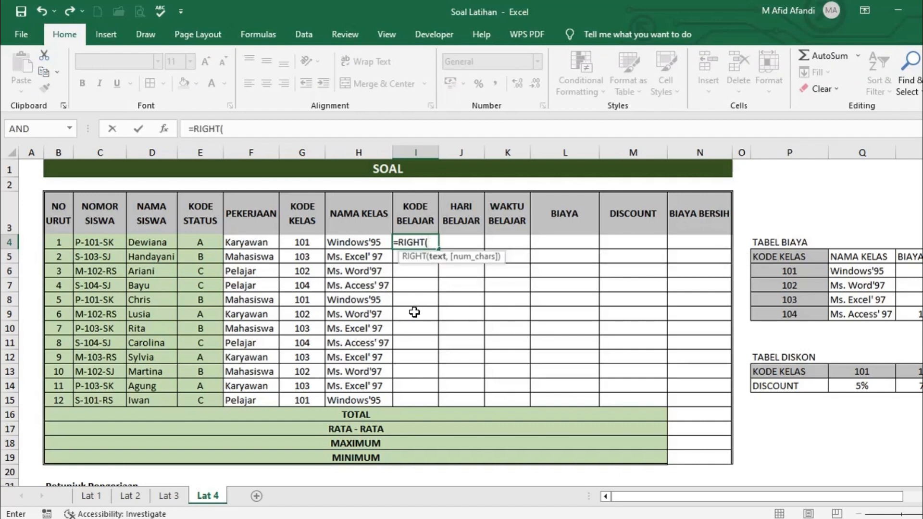
left_click(96, 242)
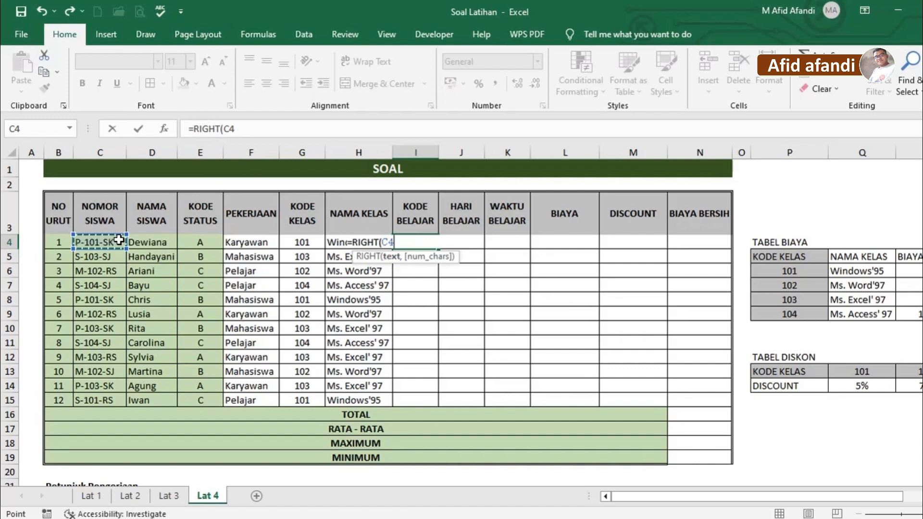
left_click(245, 127)
type(",")
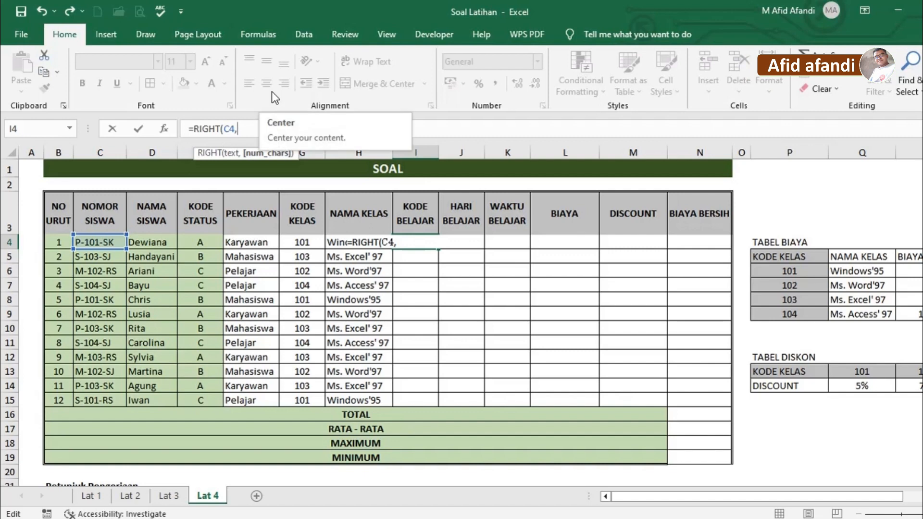
type("1")
key("Return")
- Change the RIGHT formula in I4 to extract 2 characters, making it =RIGHT(C4,2)
left_click(415, 239)
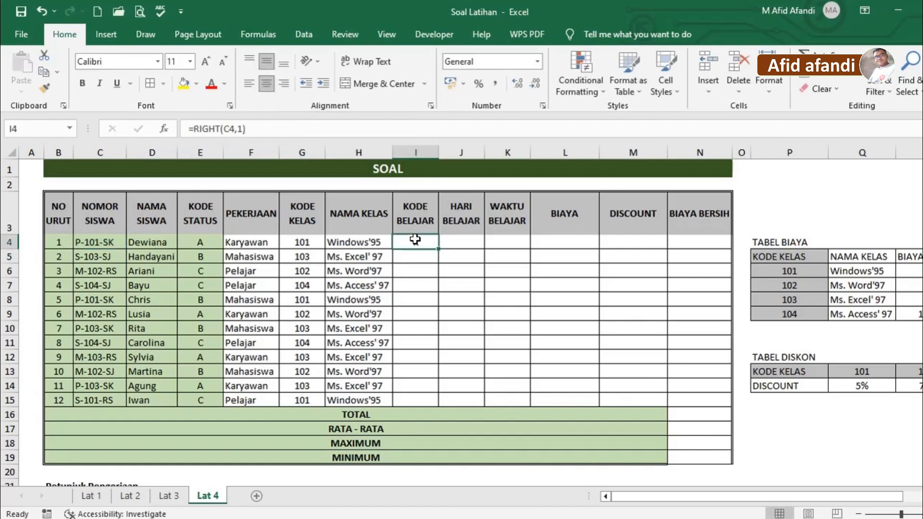
left_click(246, 130)
double_click(242, 129)
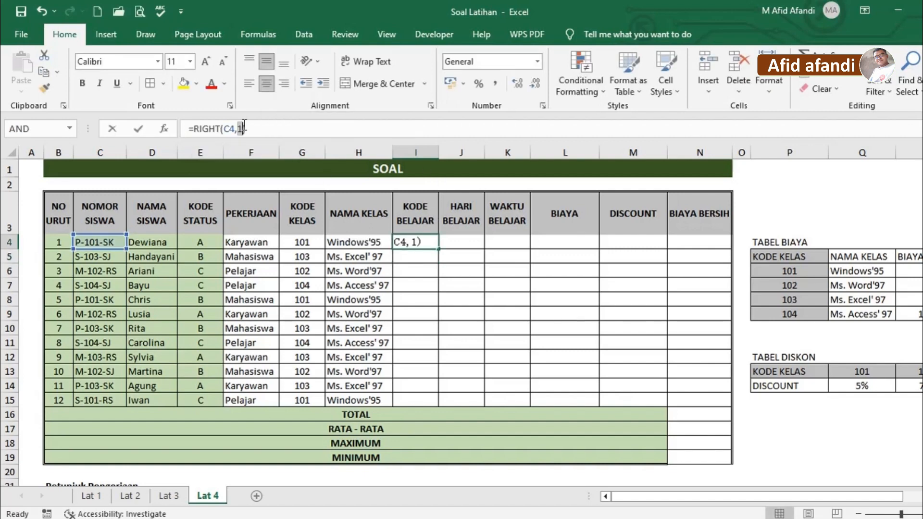
type("2")
key("Return")
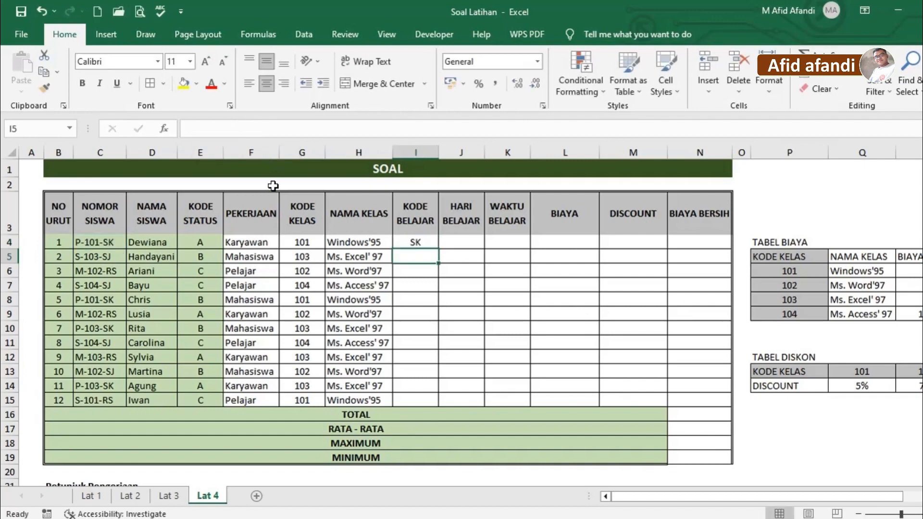
- Recheck the KODE BELAJAR instruction in row 31, and copy the RIGHT formula from I4 down to I15
scroll(273, 186, "down", 7)
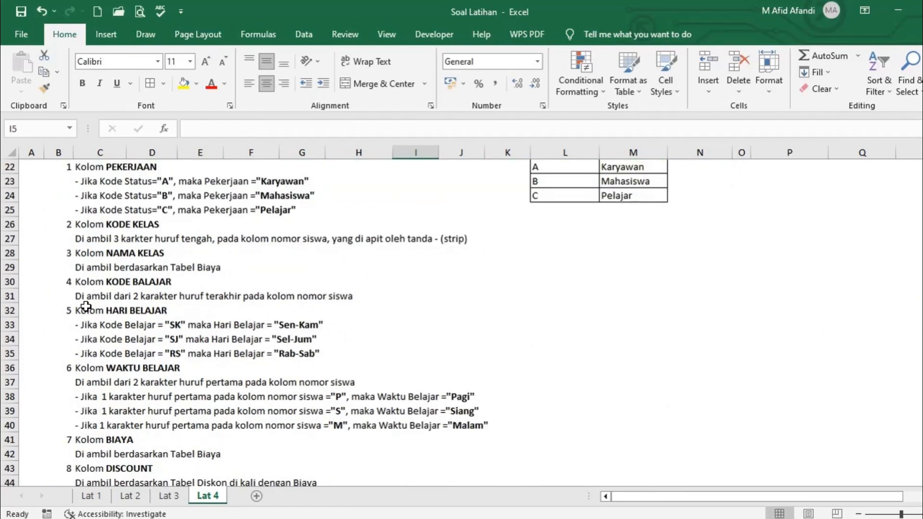
left_click(140, 298)
left_click_drag(82, 295, 346, 296)
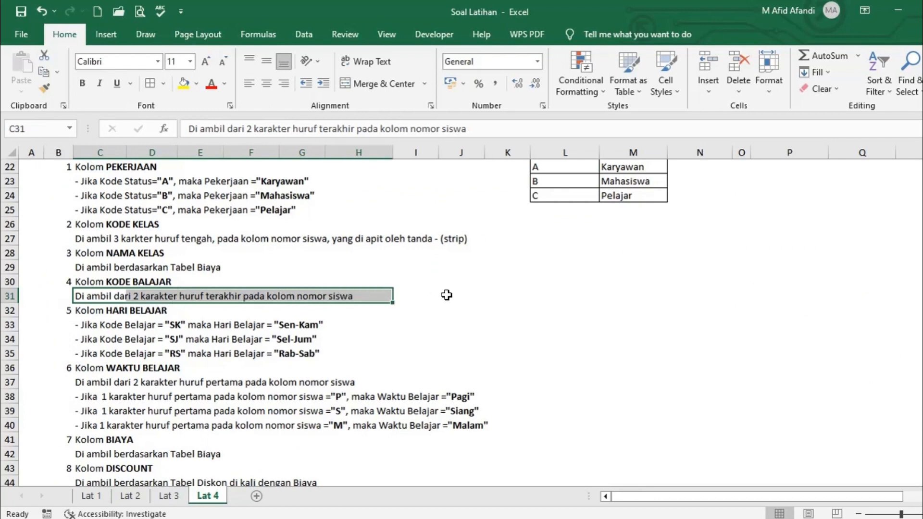
scroll(447, 295, "up", 7)
left_click(418, 245)
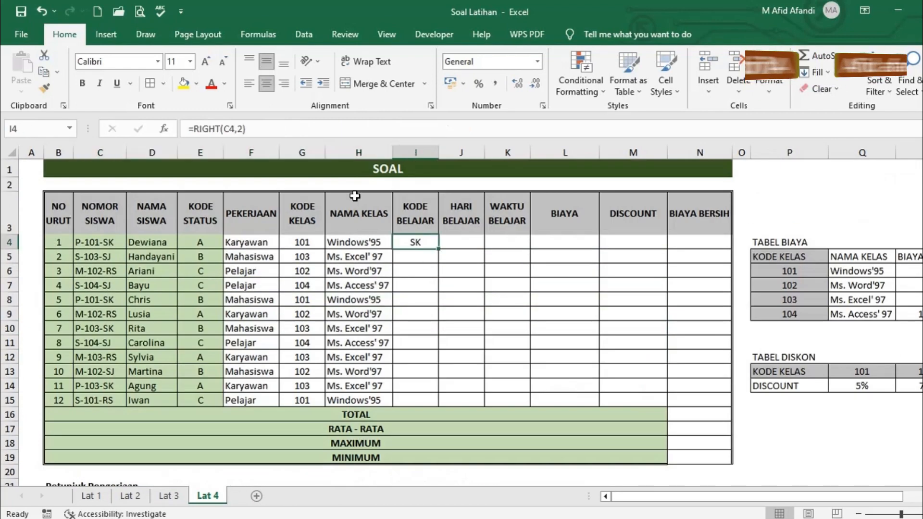
double_click(419, 245)
key("Escape")
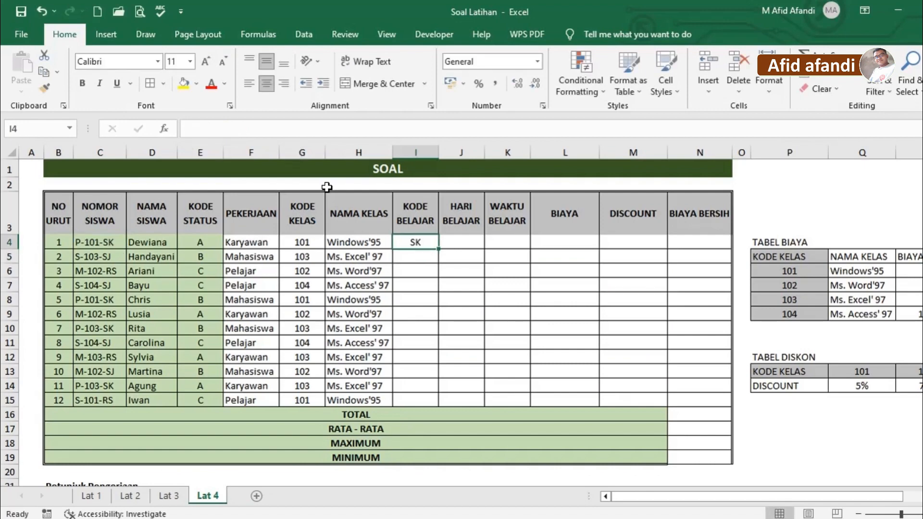
key("ctrl+c")
left_click(422, 403, "shift")
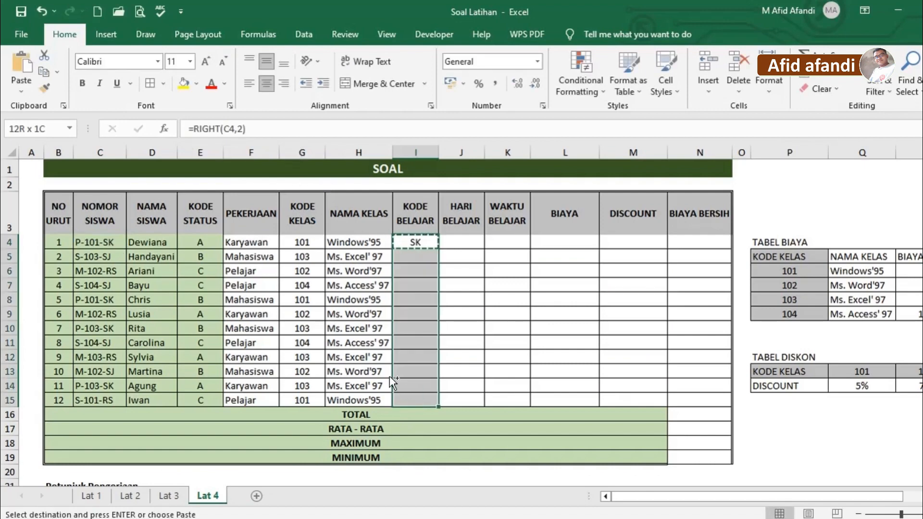
key("ctrl+v")
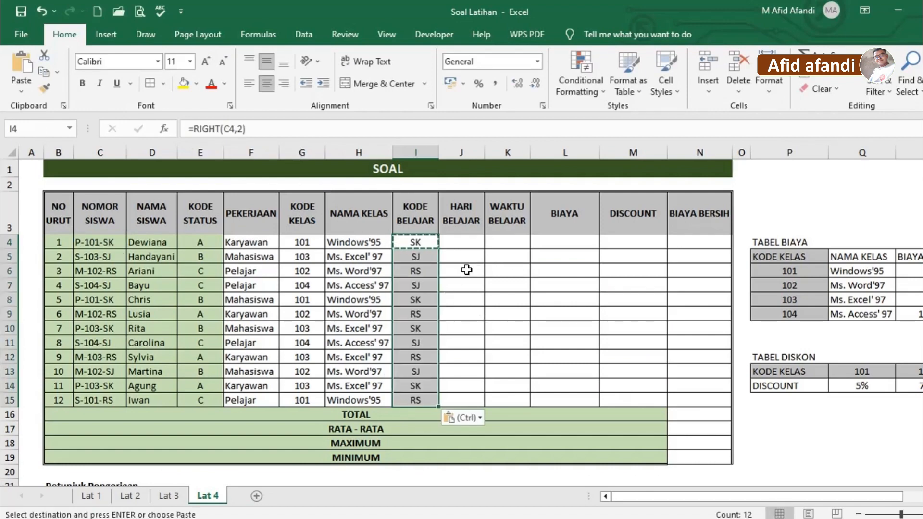
- Enter the study codes SK, SJ and RS in cells L32 to L34 beside the HARI BELAJAR instruction
scroll(474, 278, "down", 6)
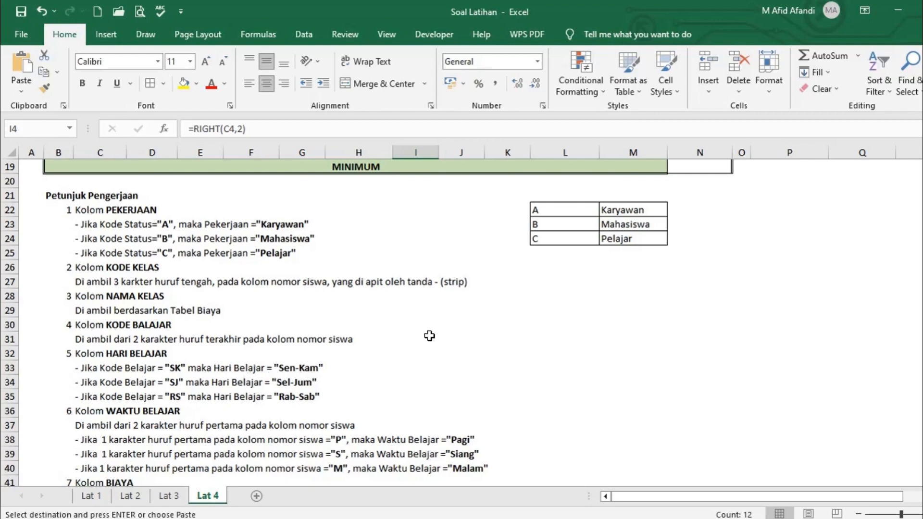
left_click(539, 345)
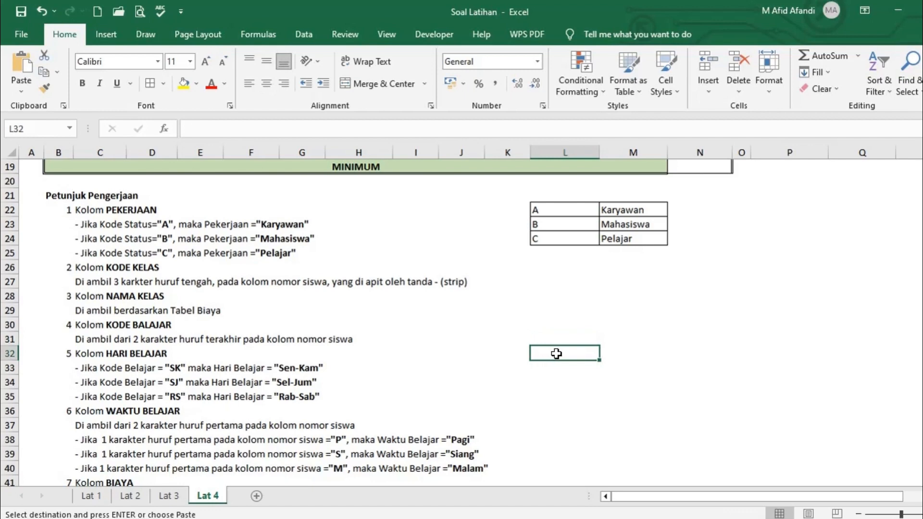
type("SK")
key("Return")
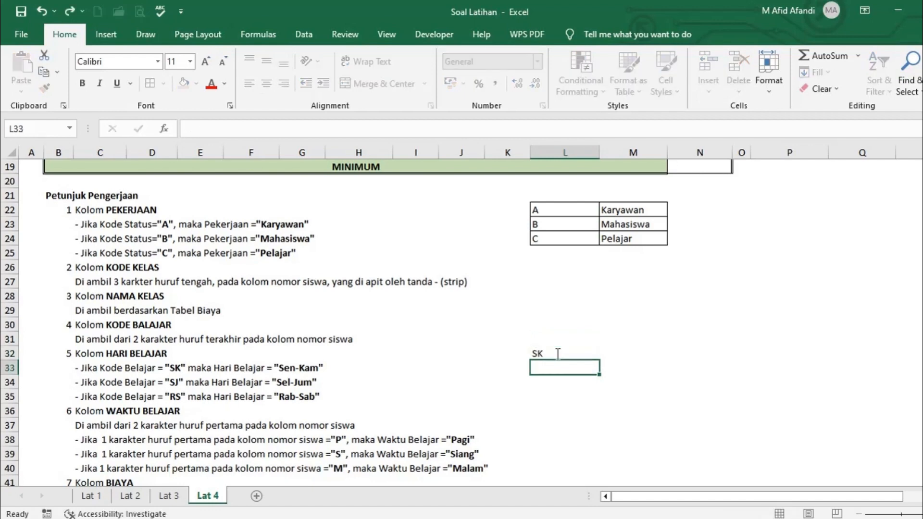
type("SJ")
key("Return")
type("RS")
key("Tab")
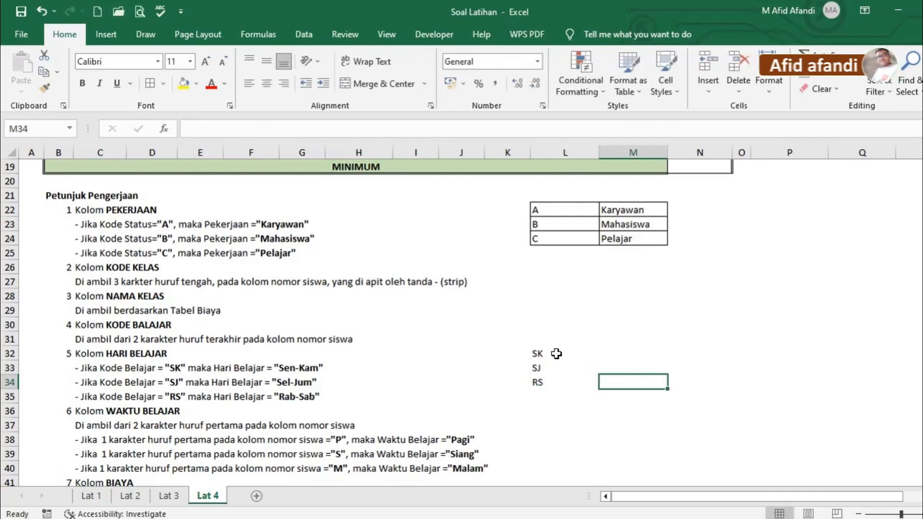
- Enter the matching study days Sen-Kam, Sel-Jum and Rab-Sab in cells M32 to M34
key("Up")
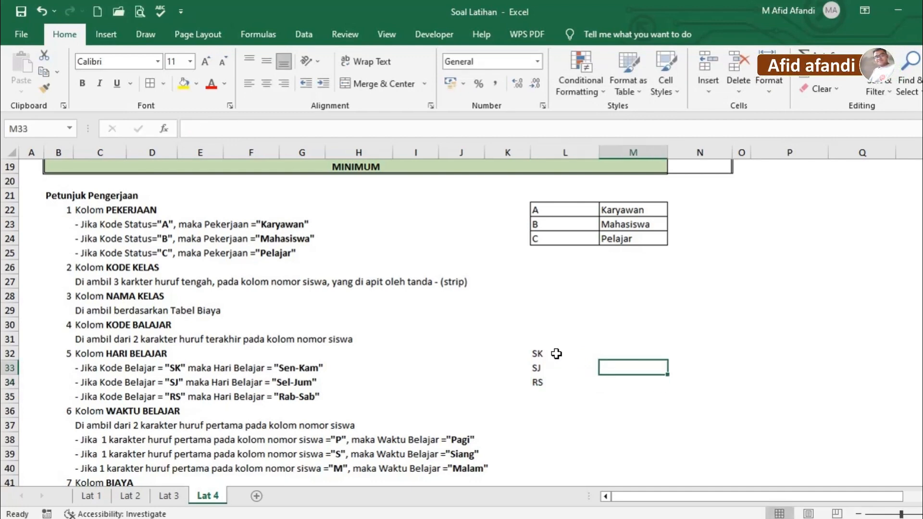
key("Up")
type("SENIN")
key("BackSpace")
key("BackSpace")
key("BackSpace")
key("BackSpace")
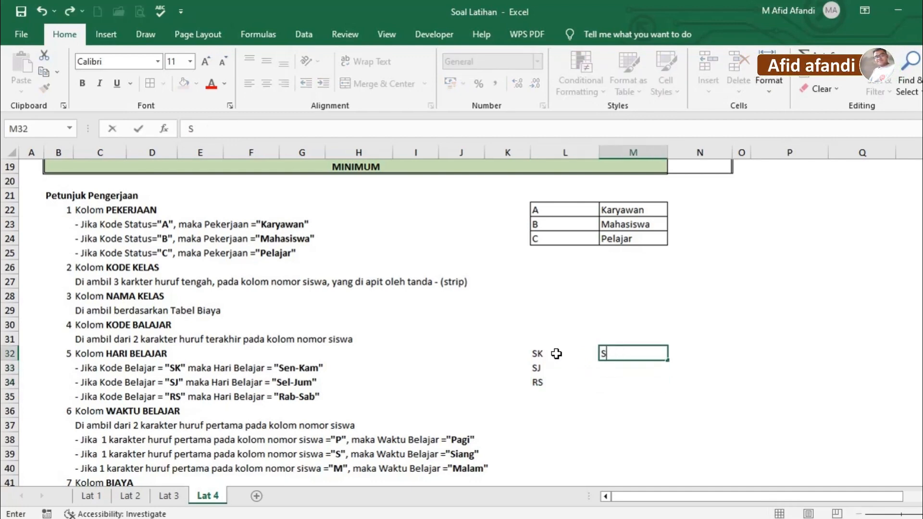
key("Return")
type("S")
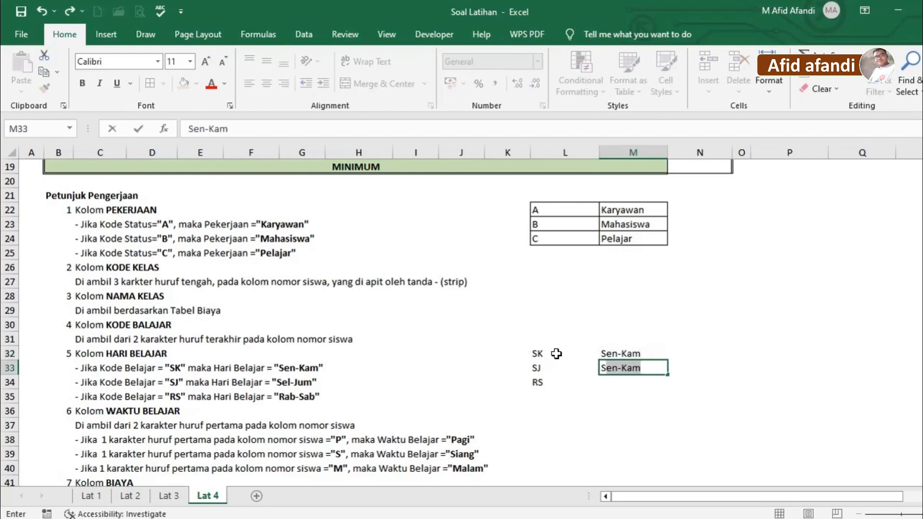
type("el_Jum")
key("Return")
type("Rab-Sab")
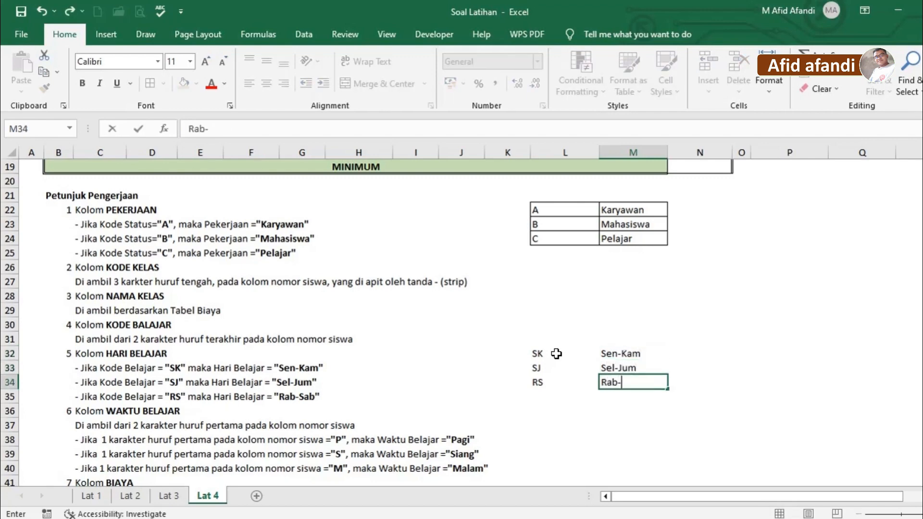
- Apply all borders to the study-day lookup table in L32:M34
left_click(602, 367)
left_click_drag(534, 353, 624, 380)
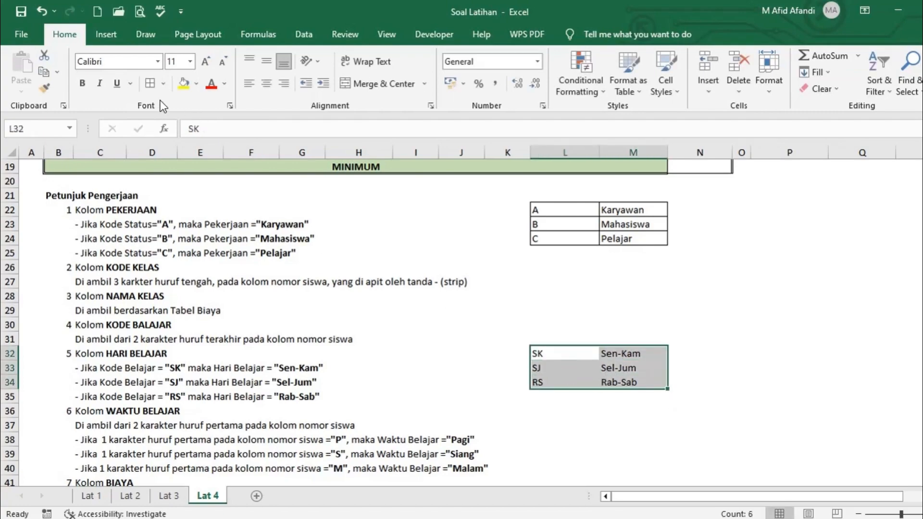
left_click(148, 84)
- Enter =VLOOKUP(I4,$L$32:$M$34,2,0) as the first student's HARI BELAJAR formula in J4
scroll(490, 365, "up", 6)
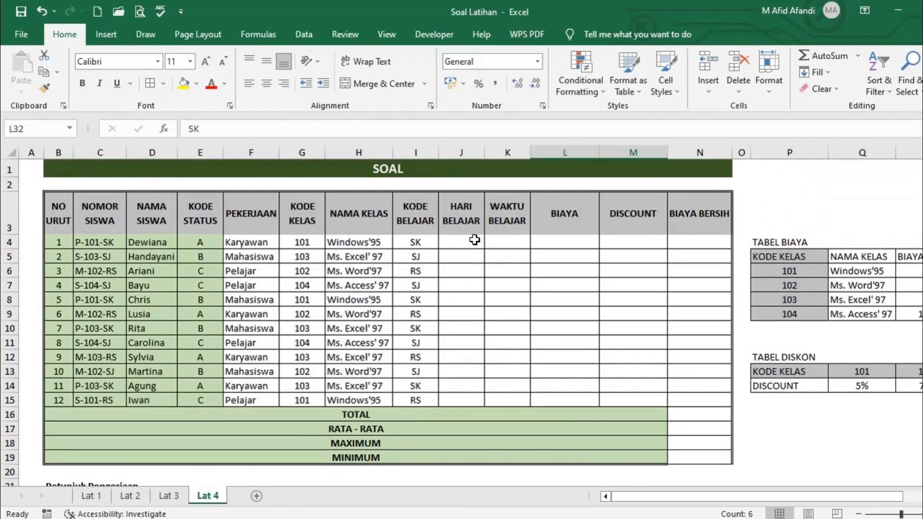
left_click(474, 239)
scroll(434, 385, "down", 7)
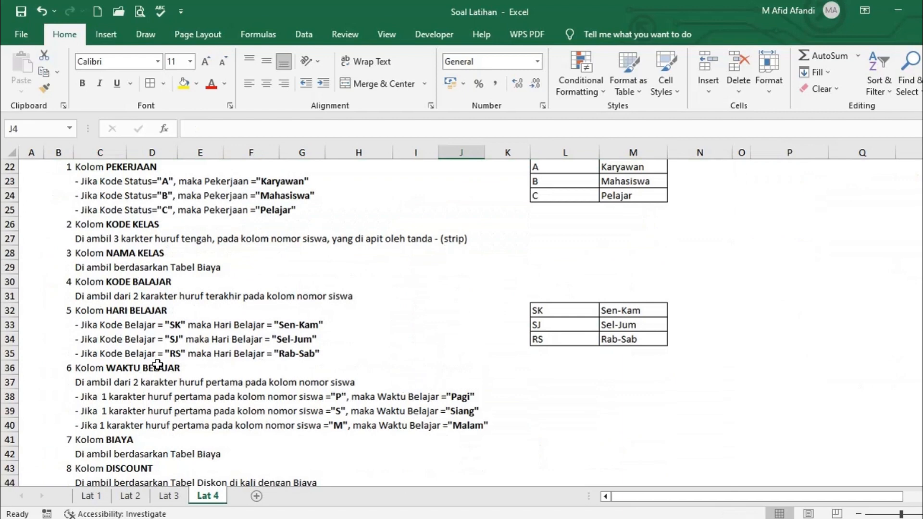
scroll(288, 326, "up", 7)
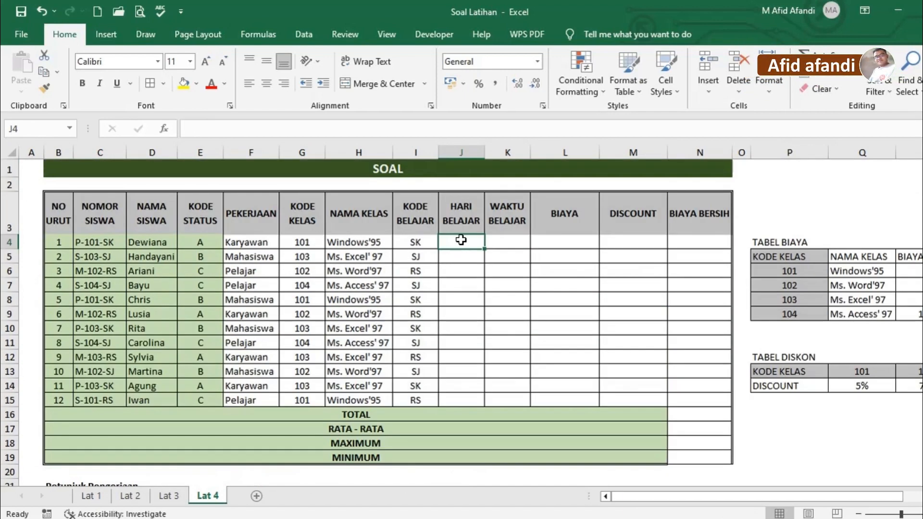
type("=vloo")
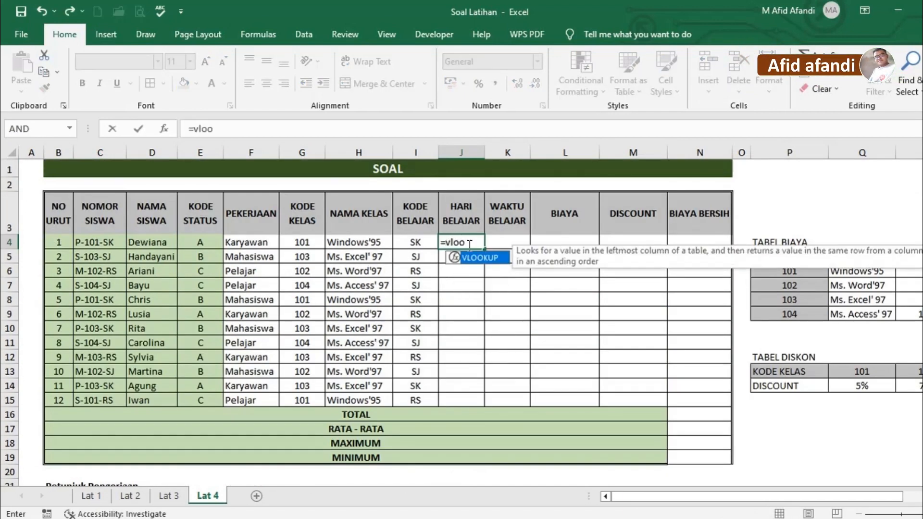
double_click(469, 255)
left_click(416, 242)
type(",")
scroll(549, 288, "down", 3)
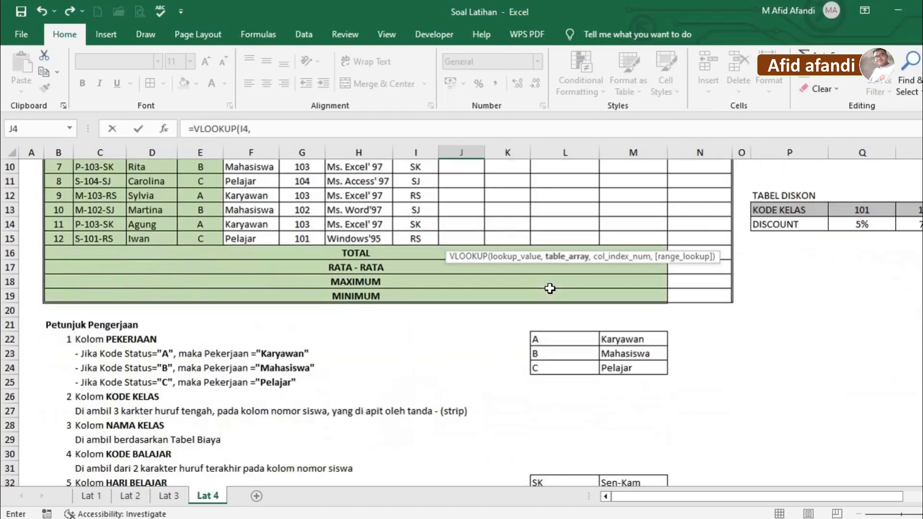
scroll(550, 289, "down", 4)
left_click_drag(555, 311, 663, 338)
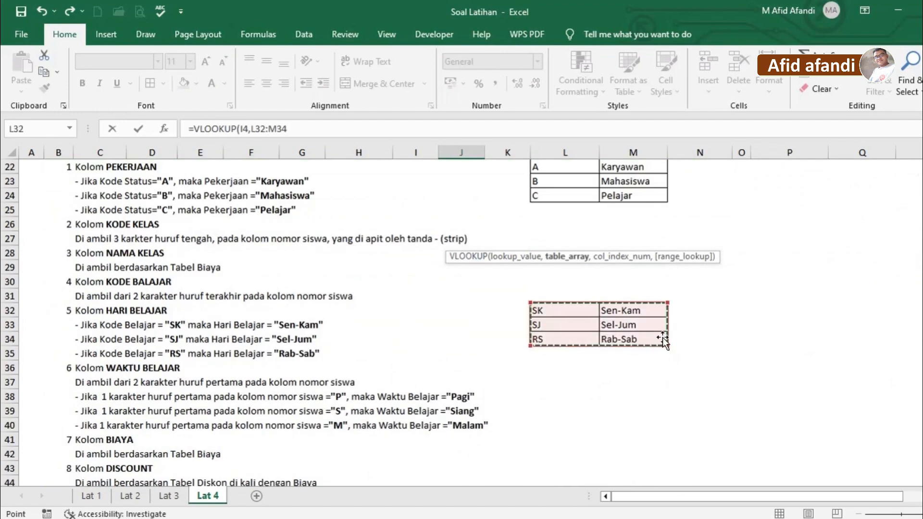
key("F4")
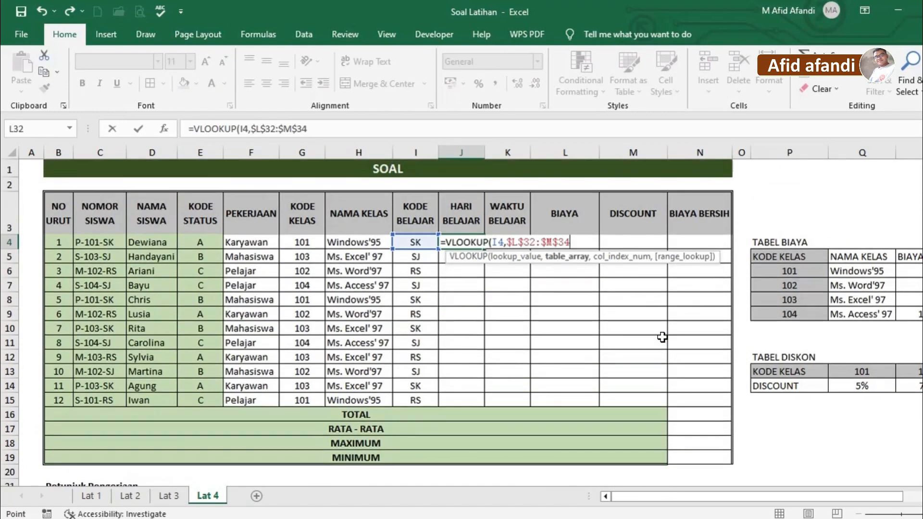
type(",2,0")
key("ctrl+Return")
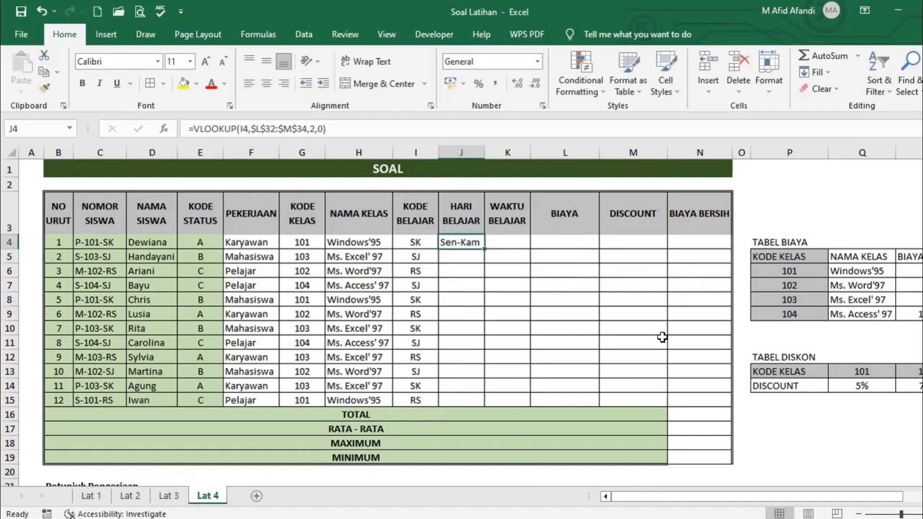
- Copy the VLOOKUP formula from J4 down to J15 and compare the HARI BELAJAR column with the lookup table in L32:M34
key("ctrl+c")
left_click(472, 402, "shift")
key("ctrl+v")
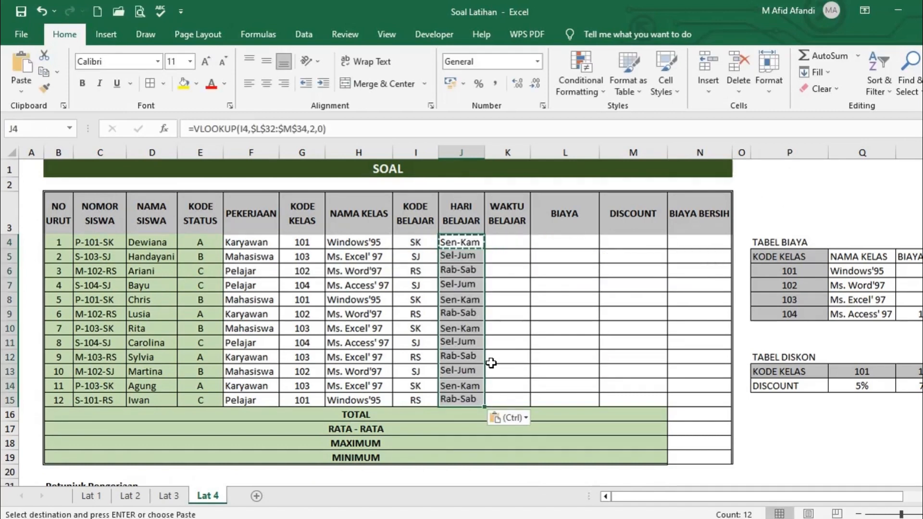
left_click_drag(416, 243, 460, 400)
scroll(532, 380, "down", 5)
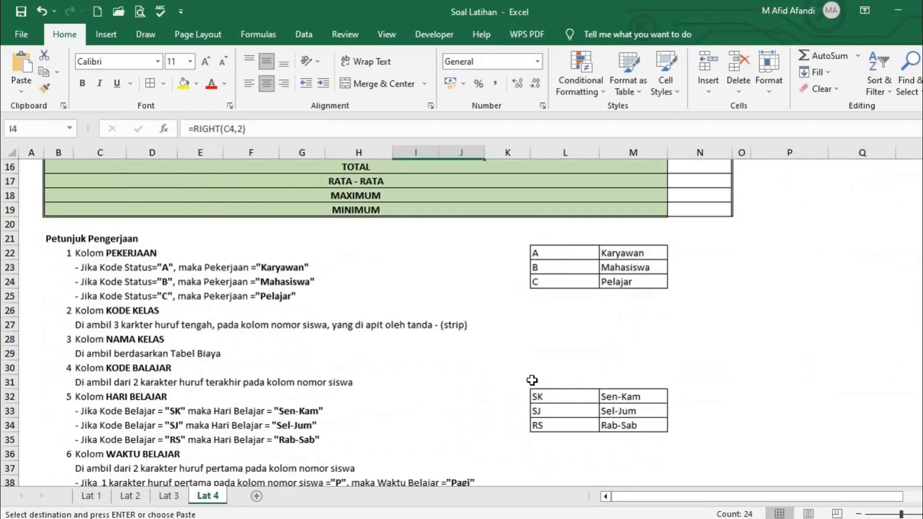
left_click_drag(545, 395, 644, 425)
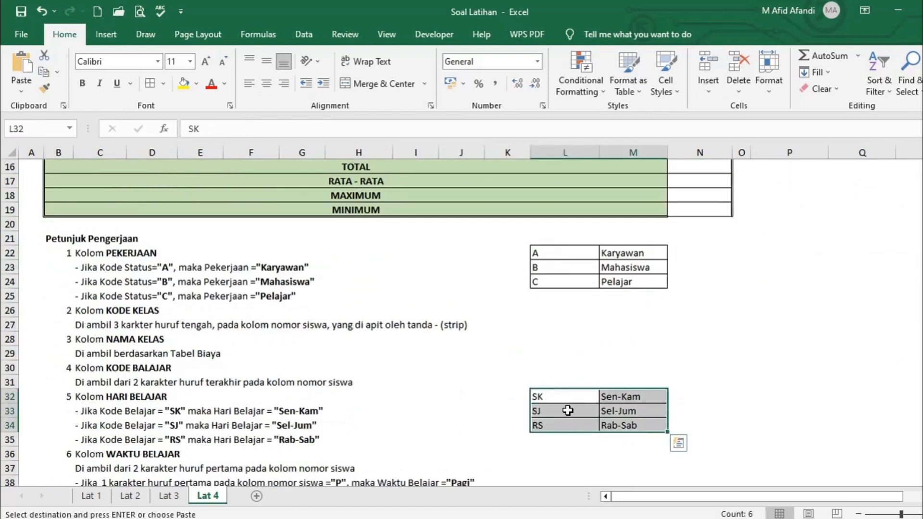
- Check the HARI BELAJAR formula in J4 against the KODE BELAJAR column and the study-day table in L32:M34
scroll(560, 396, "up", 5)
left_click(423, 285)
scroll(548, 456, "down", 6)
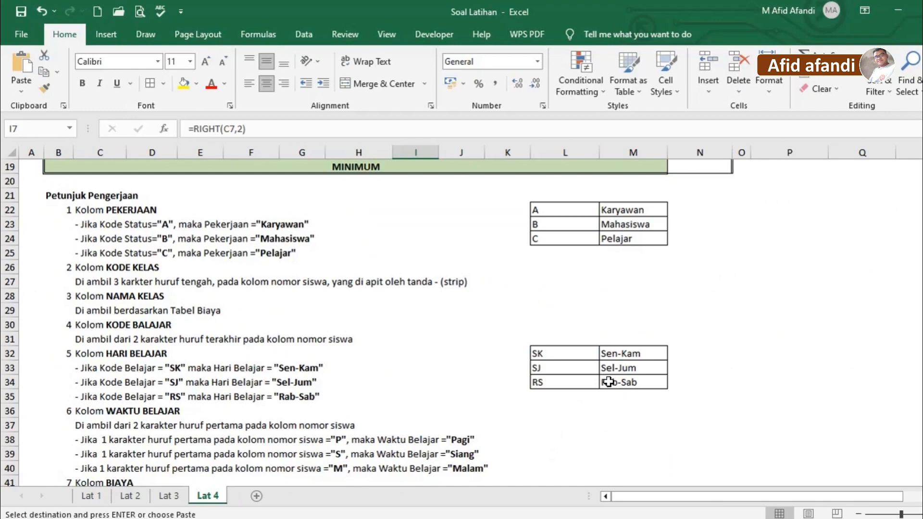
left_click_drag(540, 398, 645, 440)
scroll(580, 373, "up", 3)
scroll(567, 355, "down", 3)
scroll(556, 355, "up", 7)
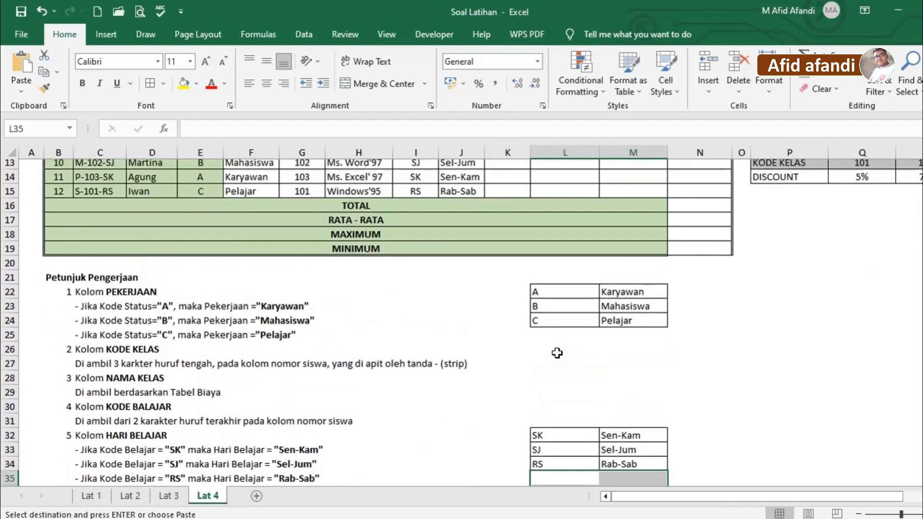
scroll(517, 340, "down", 6)
scroll(524, 358, "up", 6)
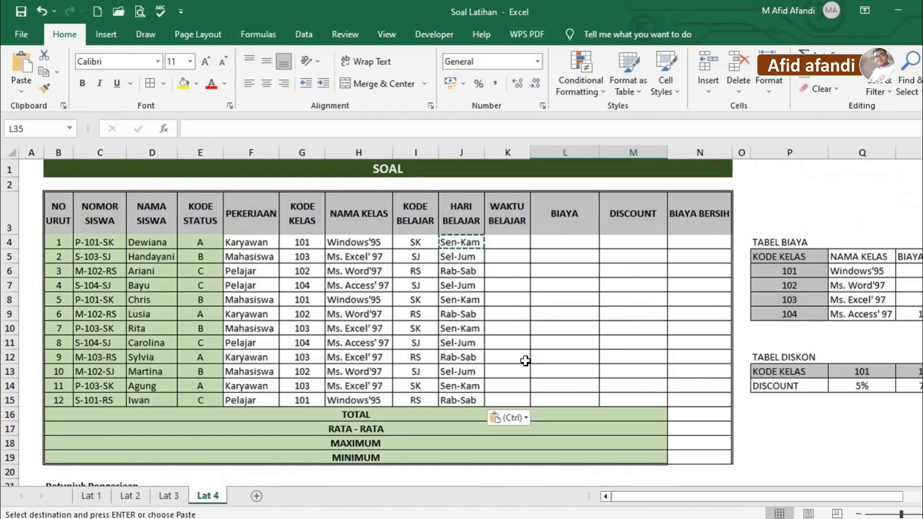
scroll(499, 336, "down", 1)
scroll(498, 336, "down", 4)
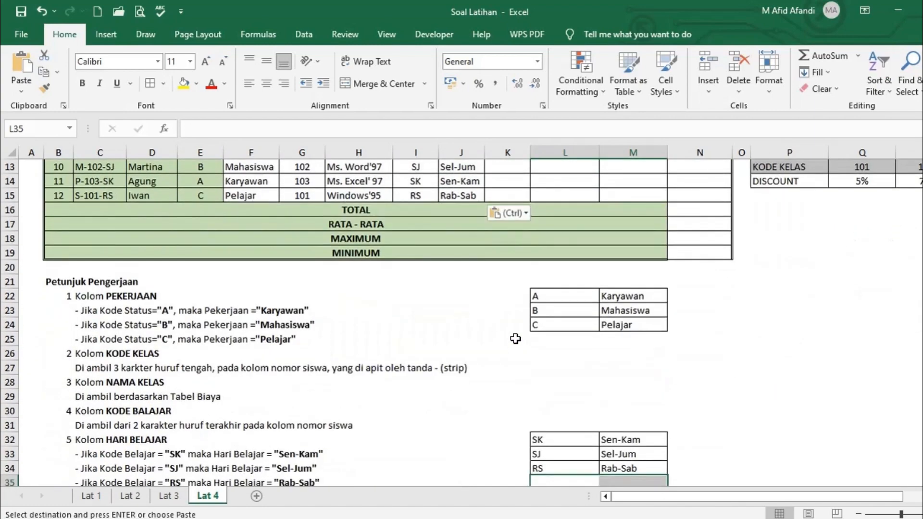
scroll(512, 336, "up", 4)
left_click(443, 242)
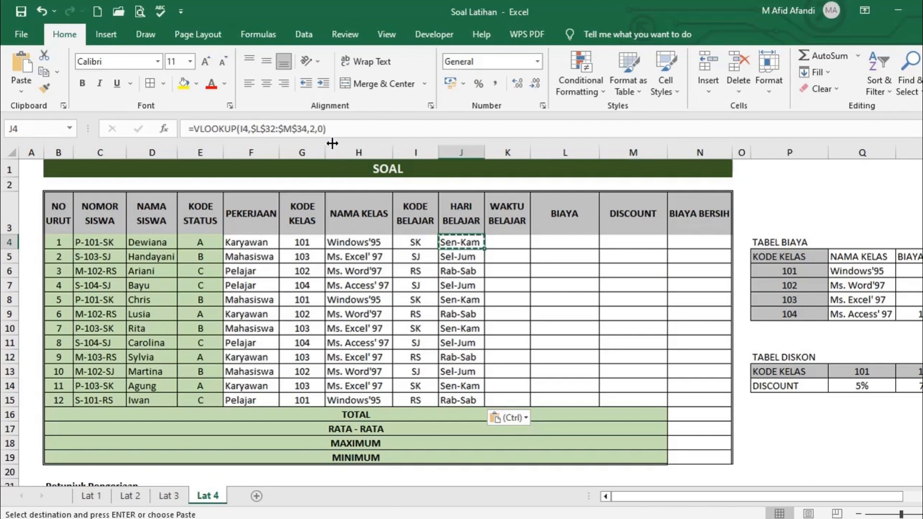
scroll(570, 377, "down", 6)
scroll(570, 383, "up", 6)
scroll(512, 361, "down", 3)
scroll(513, 361, "down", 3)
scroll(461, 375, "up", 4)
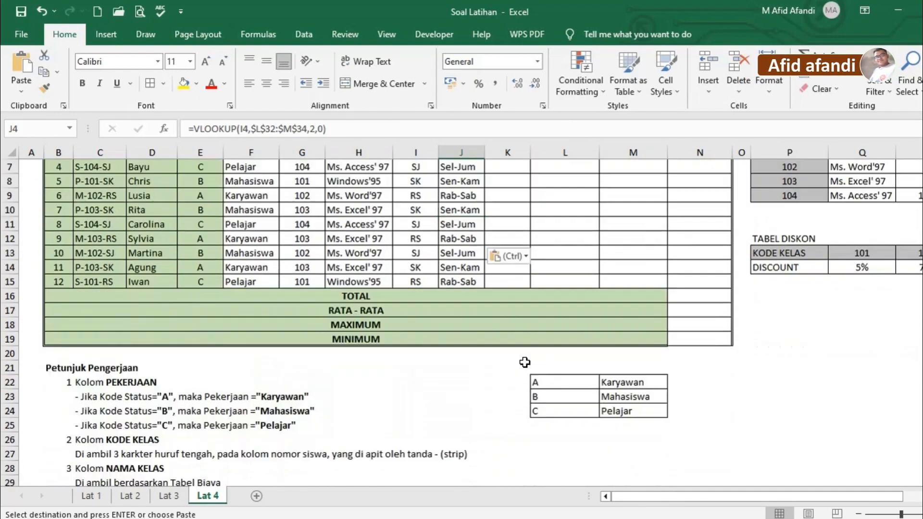
scroll(415, 393, "down", 3)
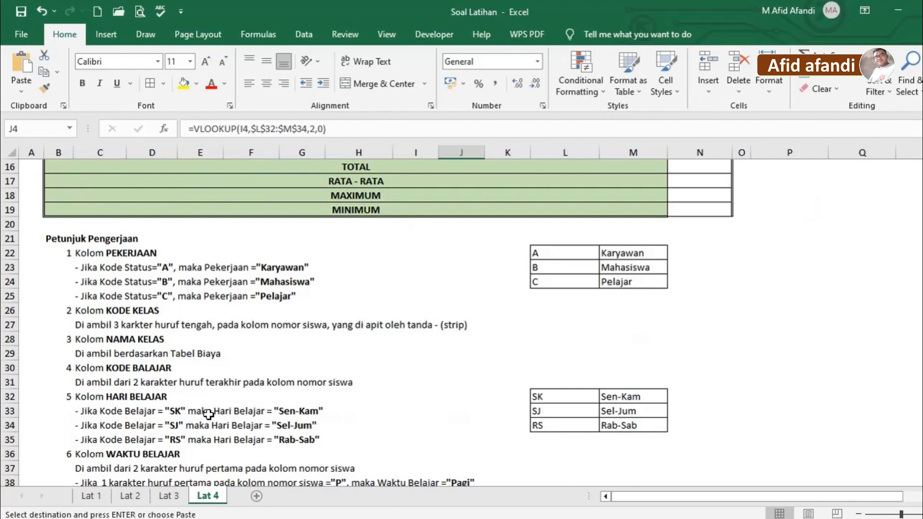
- Review the WAKTU BELAJAR rules and enter =LEFT(C4,1) in K4 to extract the first character of the student number
scroll(172, 427, "down", 2)
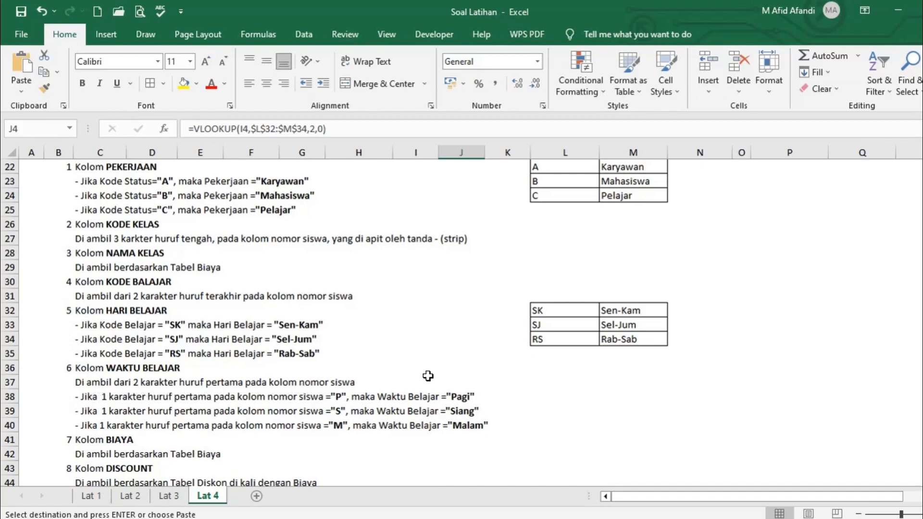
scroll(405, 414, "up", 7)
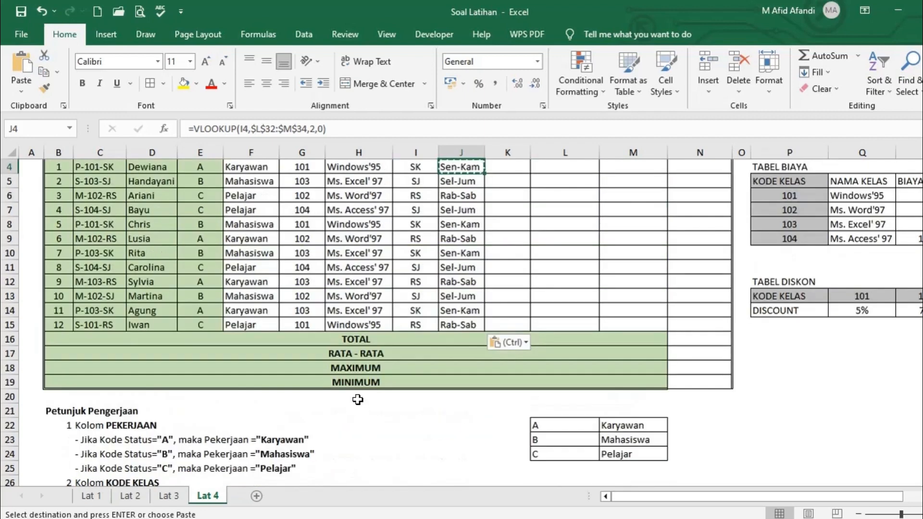
left_click(81, 262)
left_click(88, 283)
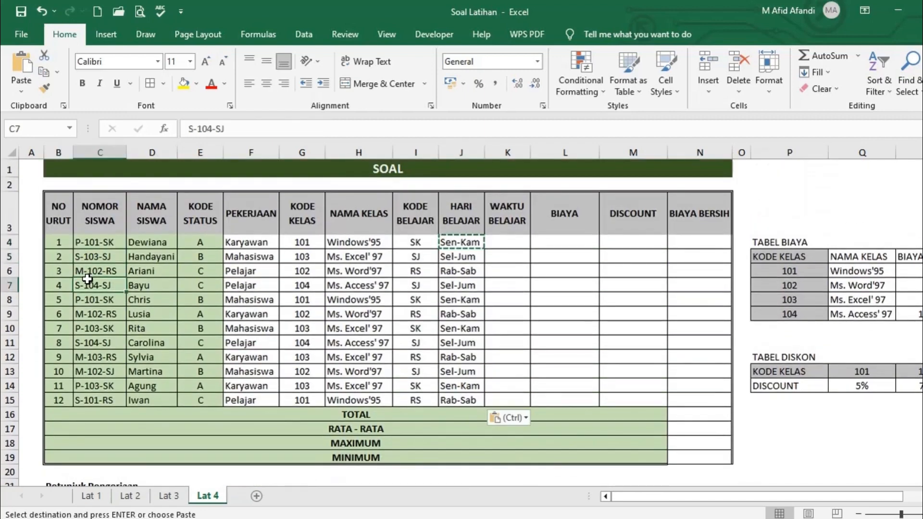
left_click(91, 300)
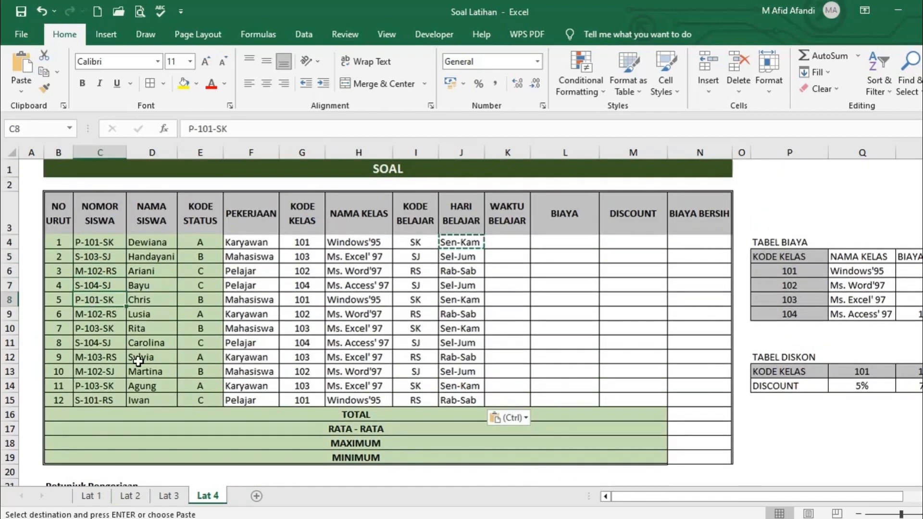
left_click(510, 240)
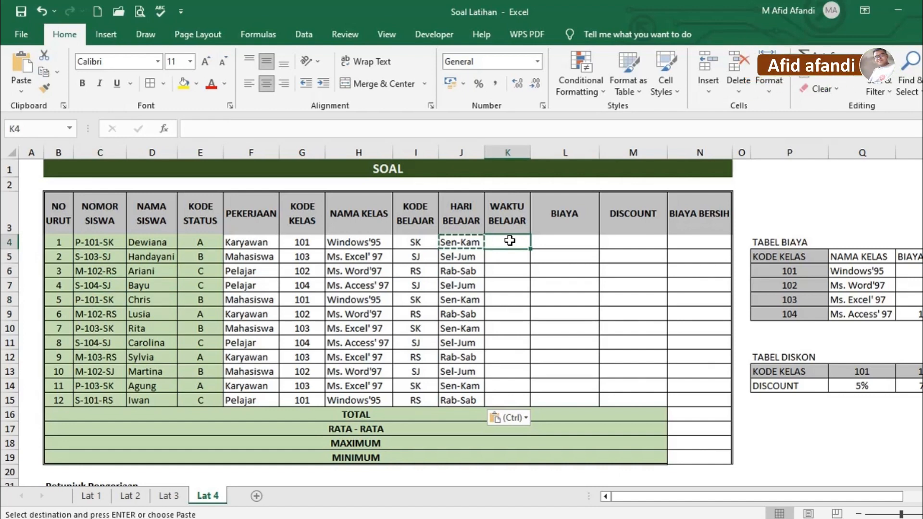
type("=le")
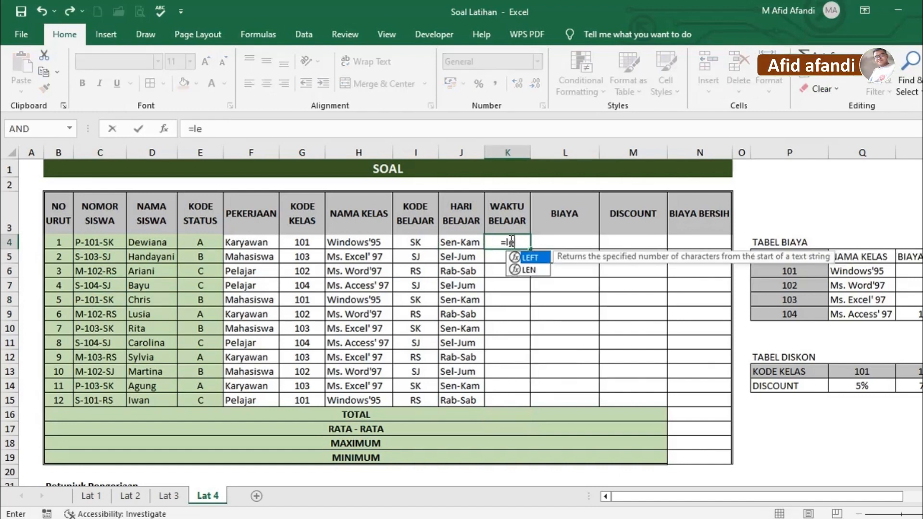
double_click(540, 260)
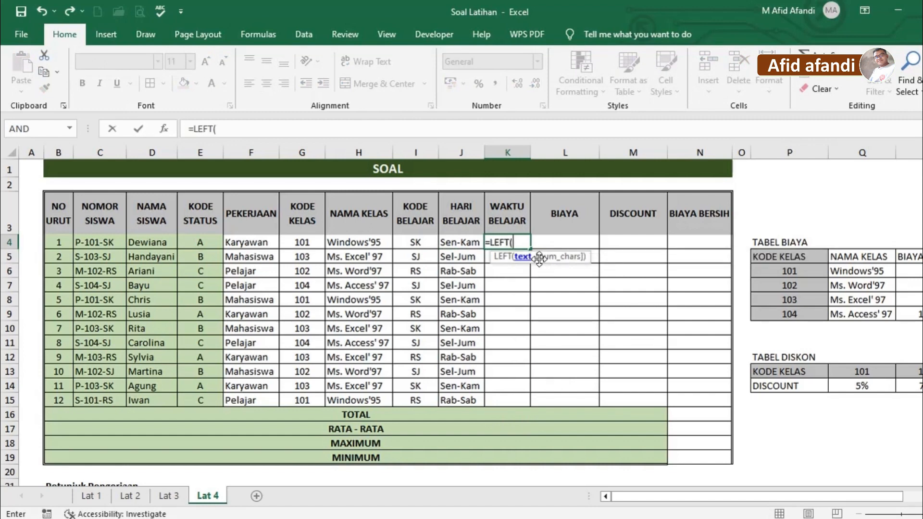
left_click(95, 241)
type(",1")
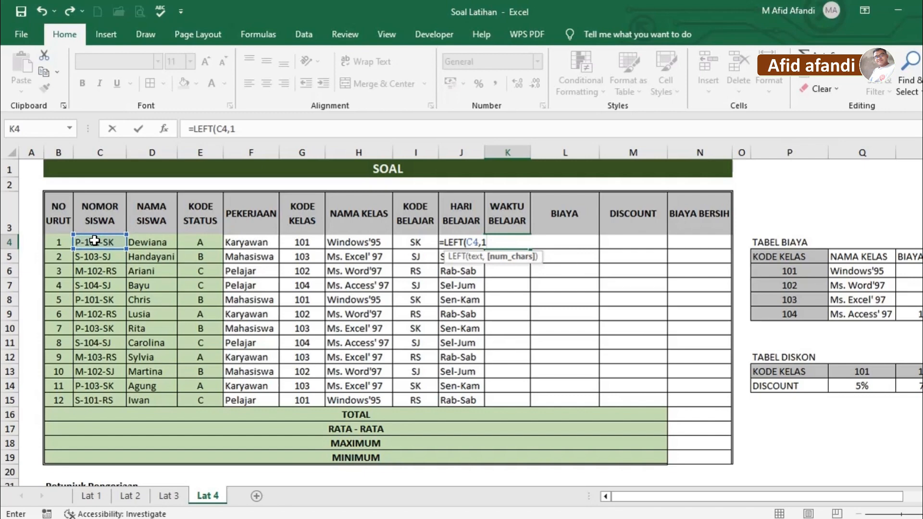
key("Return")
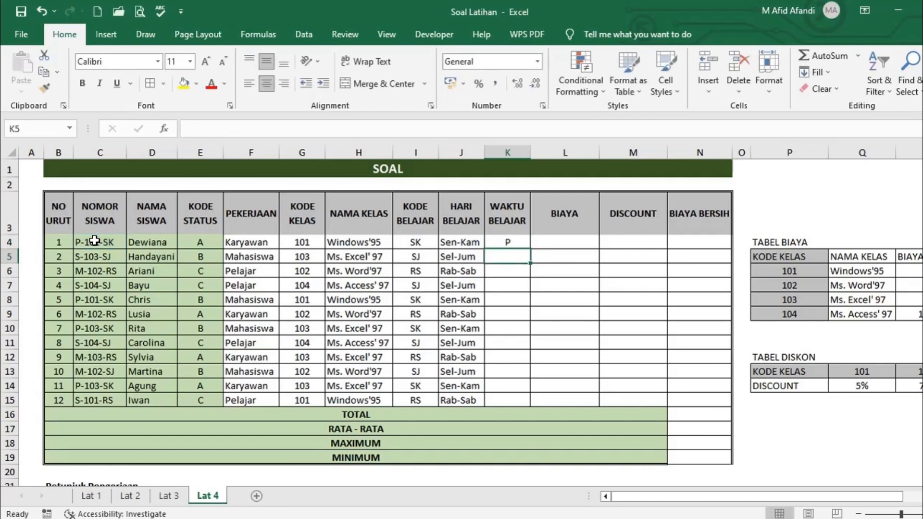
- Copy the LEFT formula from K4 down through K15 in the WAKTU BELAJAR column
key("Up")
key("ctrl+c")
key("shift+Down")
key("shift+Down")
key("shift+Down")
key("shift+Down")
key("shift+Down")
key("shift+Down")
key("shift+Down")
key("shift+Down")
key("shift+Down")
key("shift+Down")
key("shift+Down")
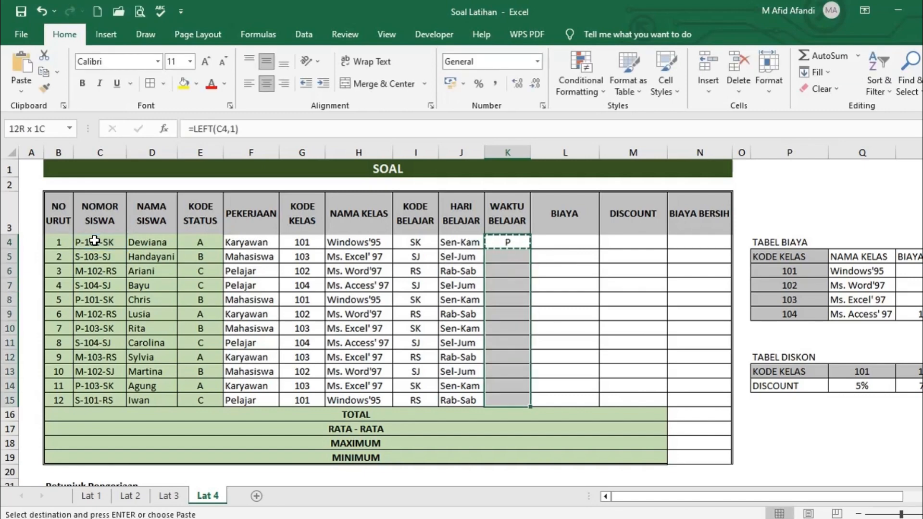
key("ctrl+v")
- Compare the extracted letters in the WAKTU BELAJAR column with the study-time rules in rows 36 to 40
scroll(522, 304, "down", 6)
scroll(523, 305, "down", 3)
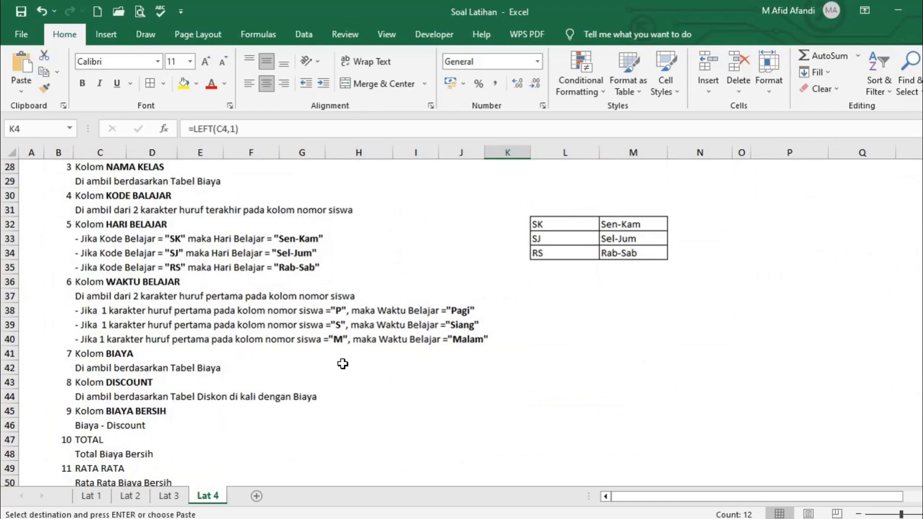
scroll(366, 359, "up", 8)
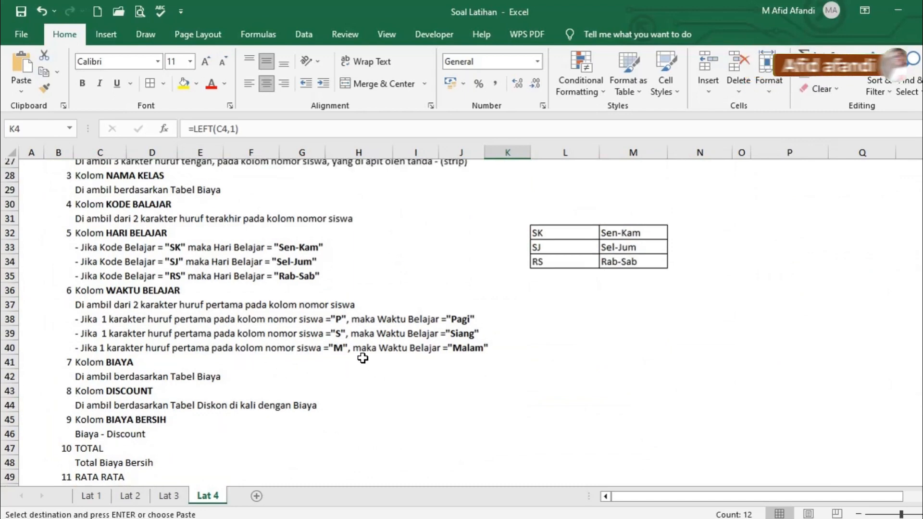
scroll(462, 342, "up", 1)
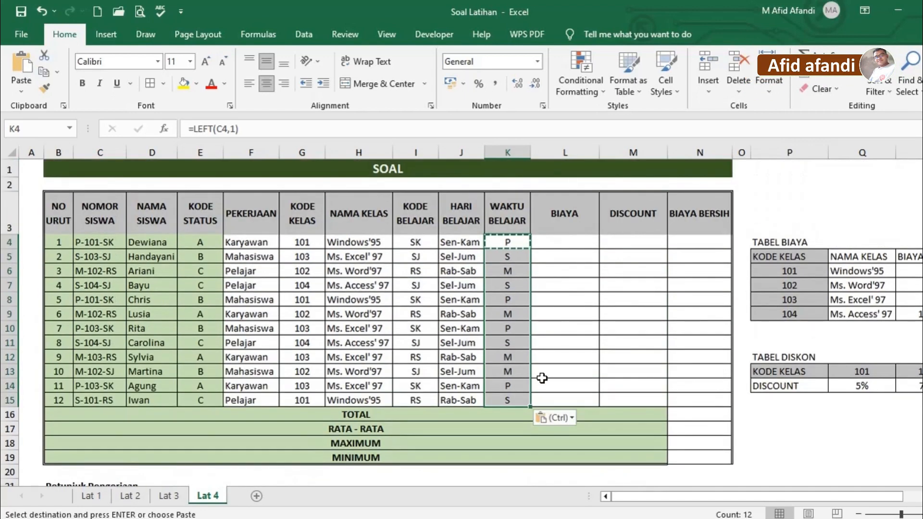
left_click(513, 252)
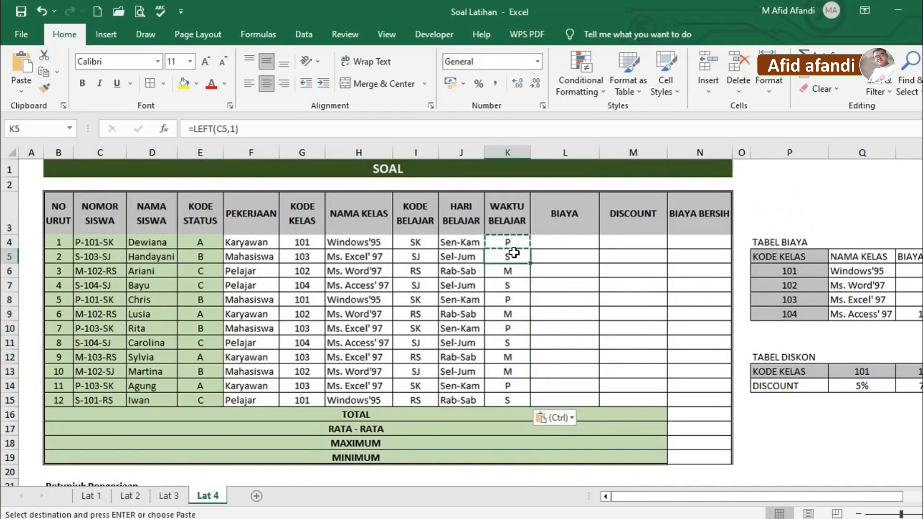
left_click(517, 286)
scroll(526, 319, "down", 11)
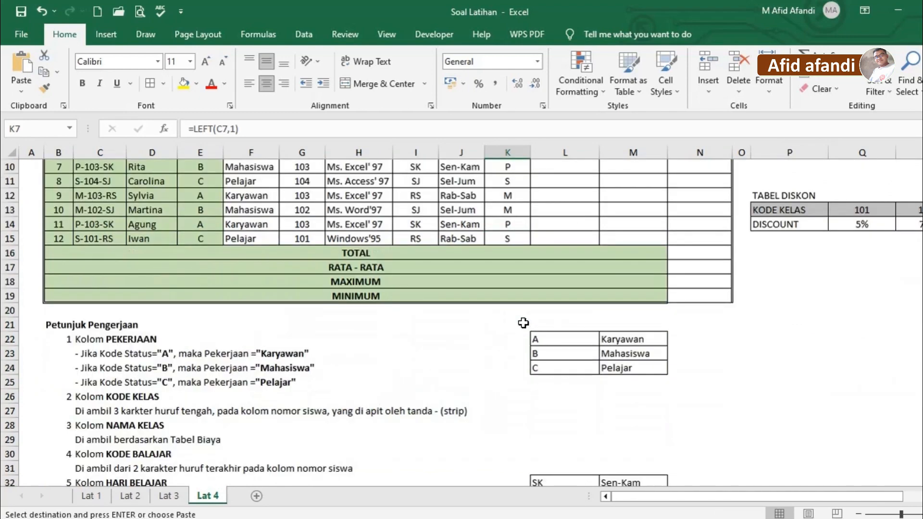
scroll(359, 347, "up", 1)
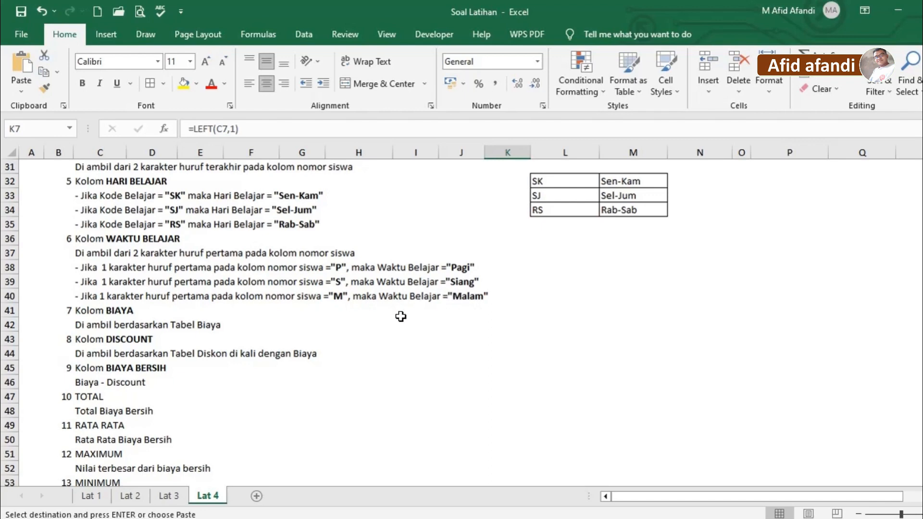
scroll(605, 303, "up", 1)
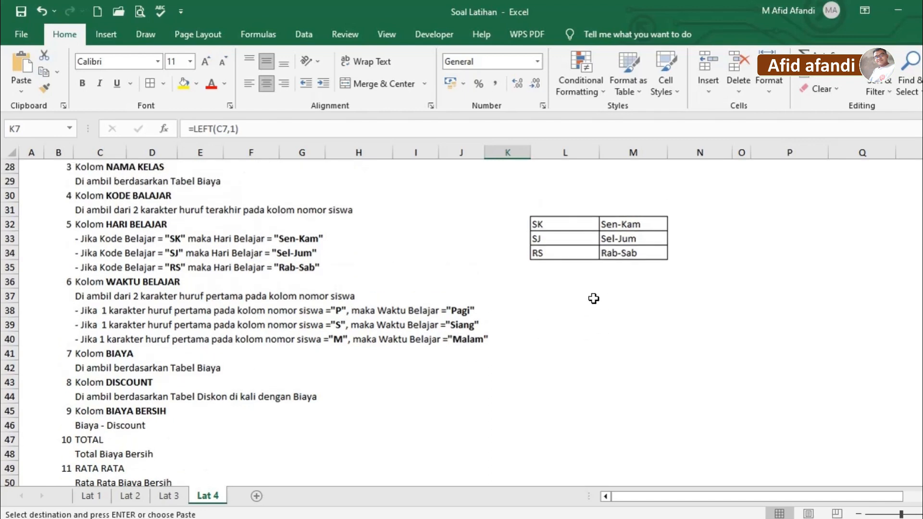
- Enter the study-time codes P, S and M in cells L38 to L40 beside the WAKTU BELAJAR rules
left_click(564, 296)
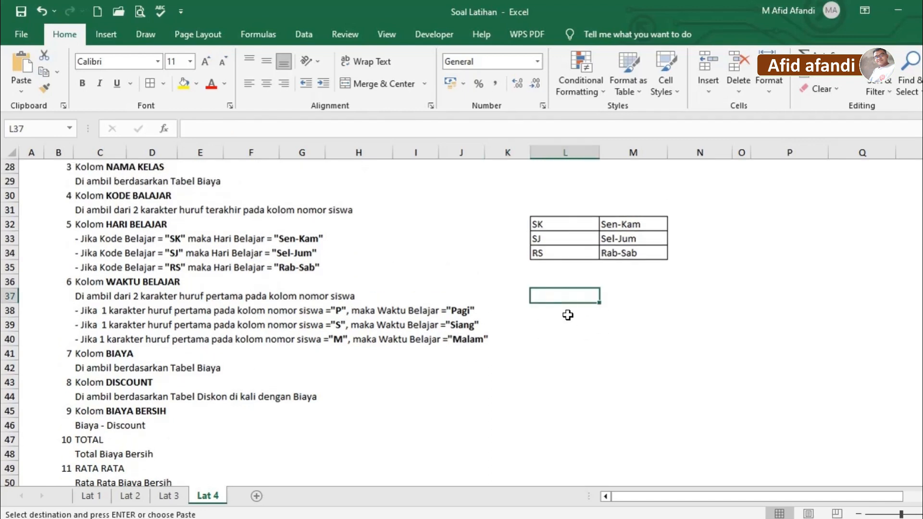
left_click(567, 314)
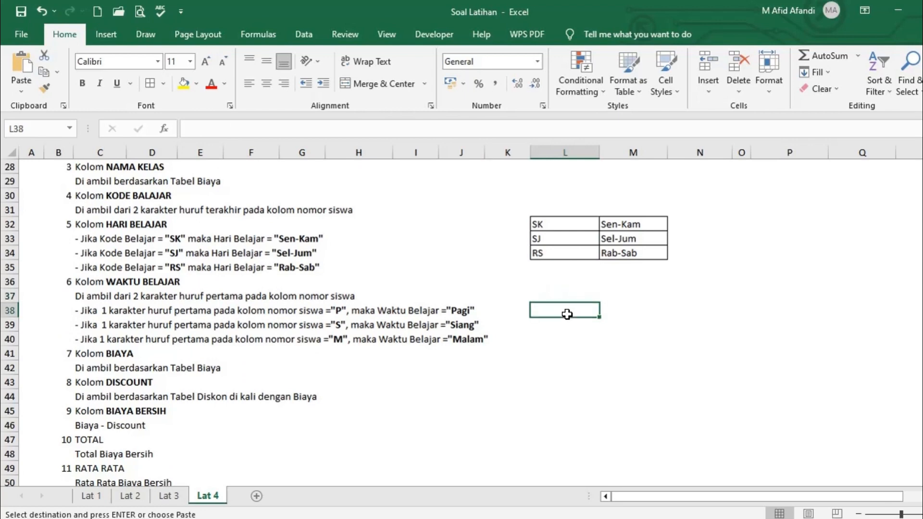
type("=")
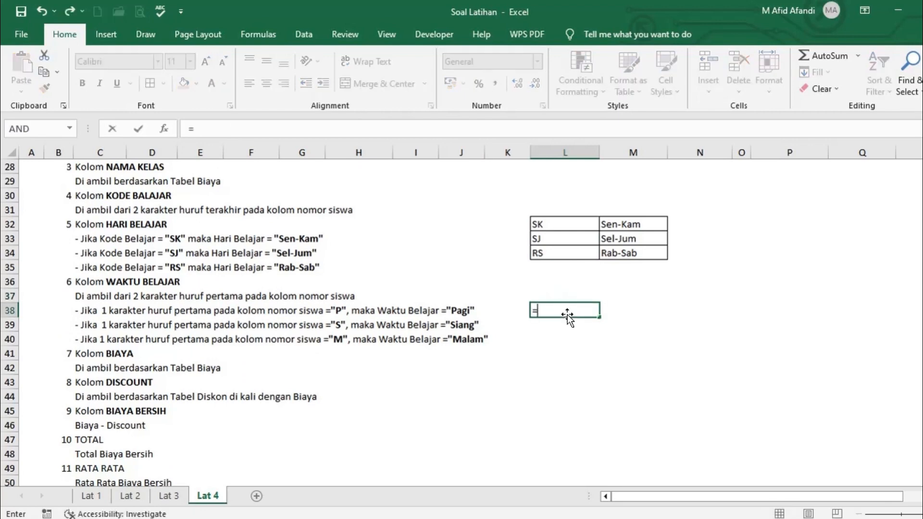
key("BackSpace")
key("Escape")
type("P")
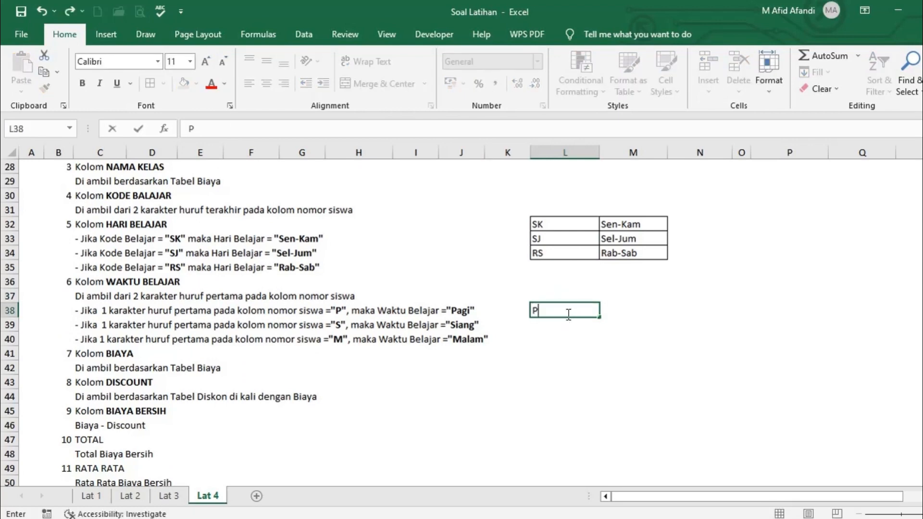
key("Return")
type("S")
key("Return")
type("M")
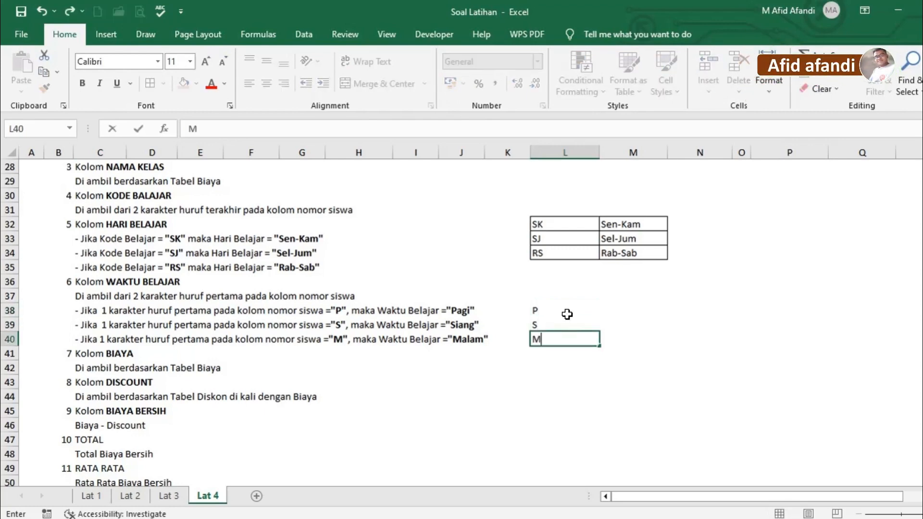
key("Tab")
- Enter the matching study times Pagi, Siang and Malam in cells M38 to M40
key("Up")
key("Up")
type("p")
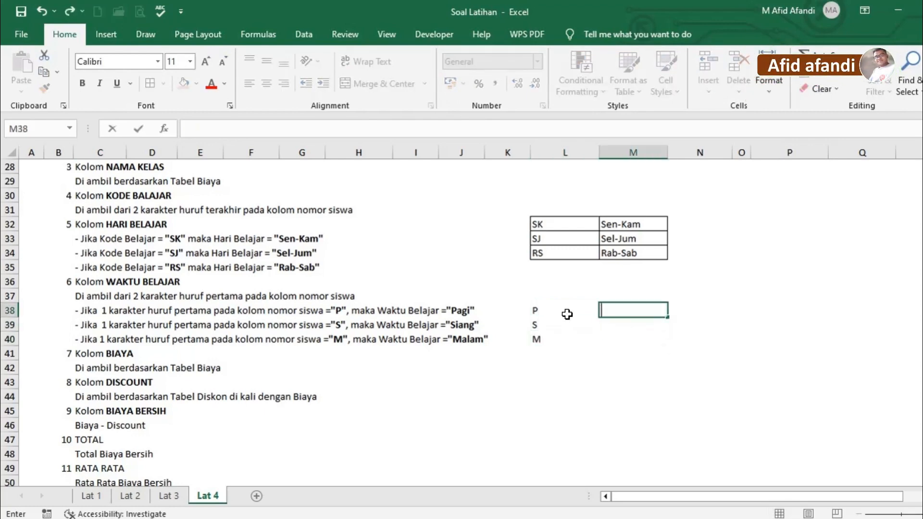
type("agi")
key("Return")
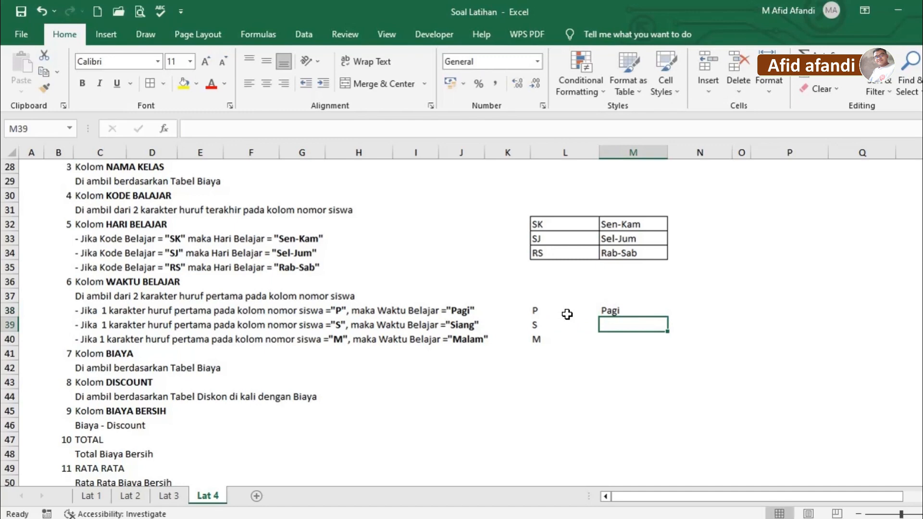
type("Siang")
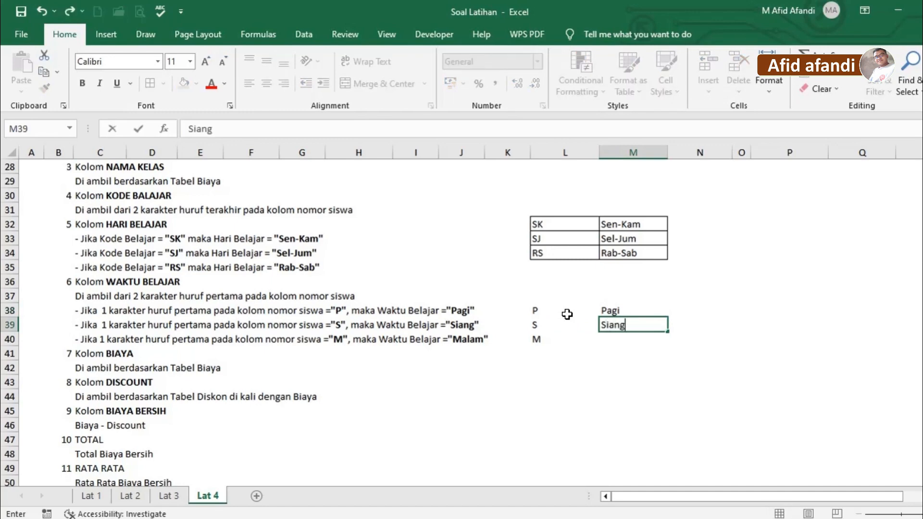
key("Up")
key("Down")
key("Down")
type("M")
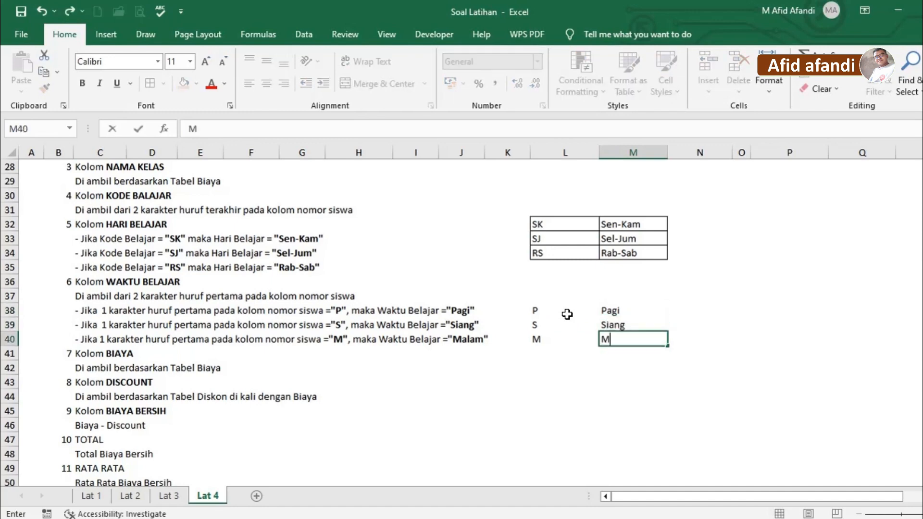
type("alam")
key("Return")
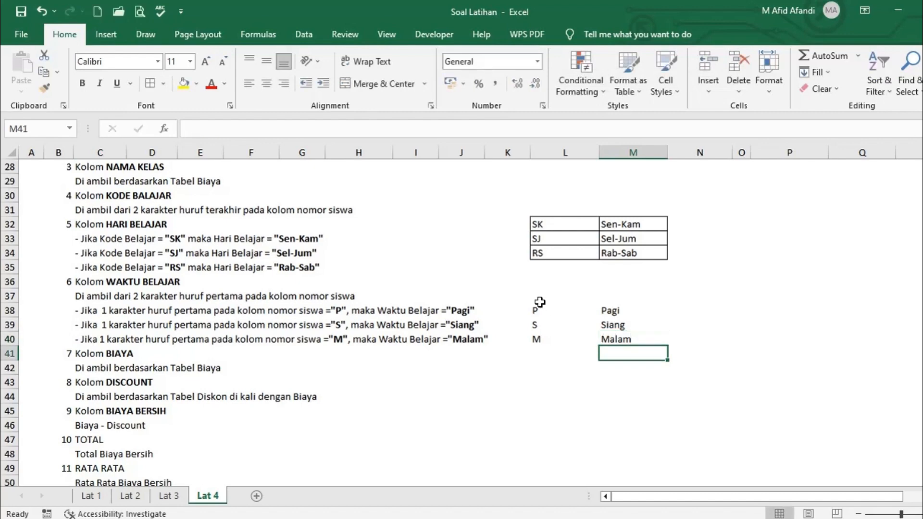
- Add borders to all cells of the study-time helper table in L38:M40
left_click_drag(539, 308, 625, 341)
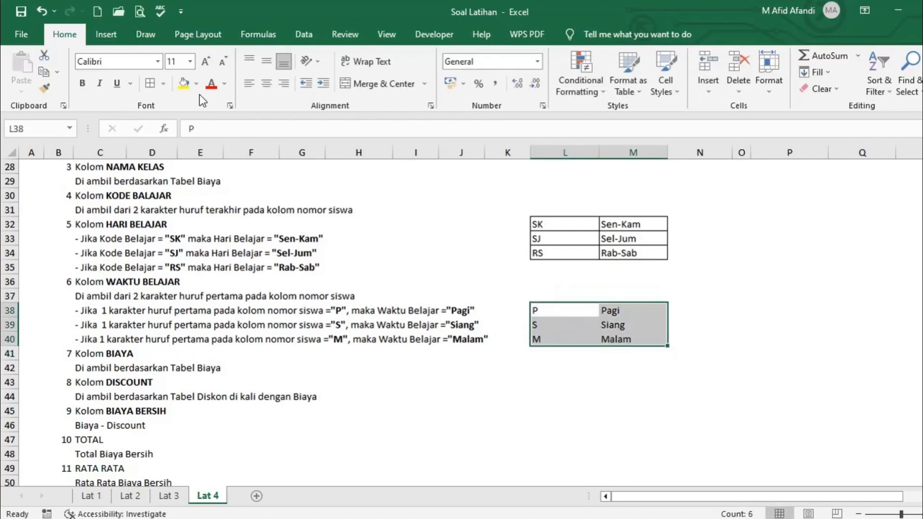
scroll(613, 317, "up", 4)
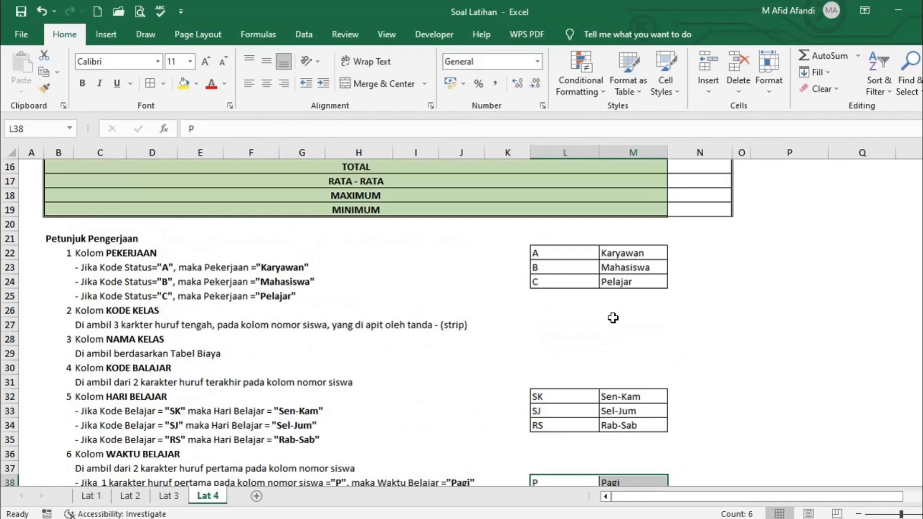
scroll(613, 318, "up", 5)
scroll(612, 318, "down", 6)
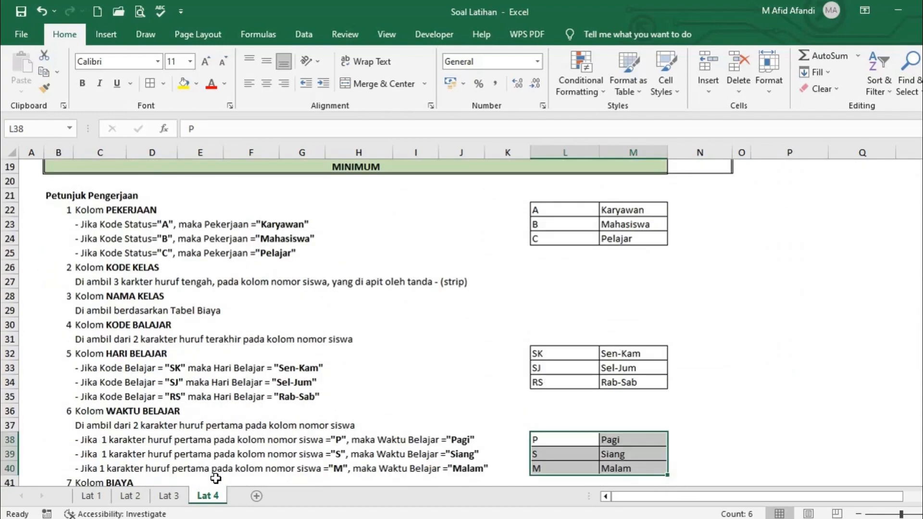
scroll(607, 366, "up", 6)
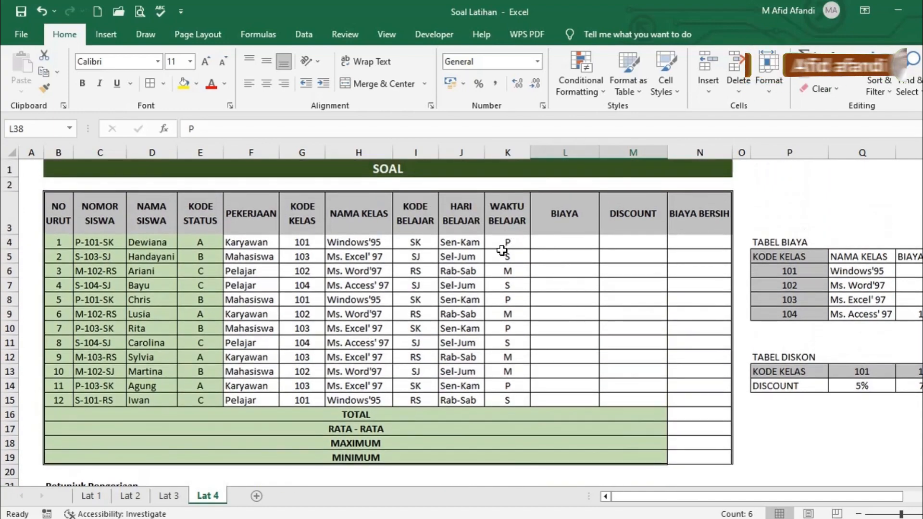
- Wrap the LEFT(C4,1) formula in K4 in a VLOOKUP, using it as the lookup value
left_click(502, 240)
scroll(482, 400, "down", 7)
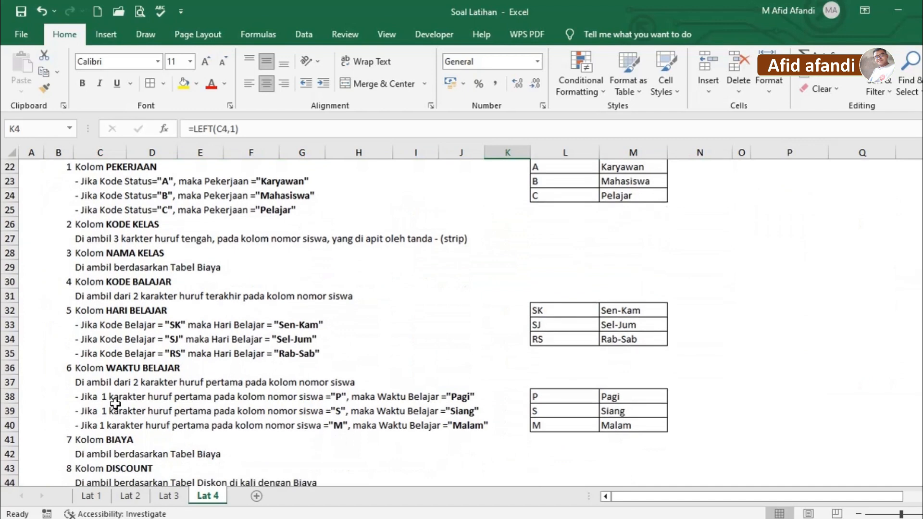
scroll(652, 395, "up", 7)
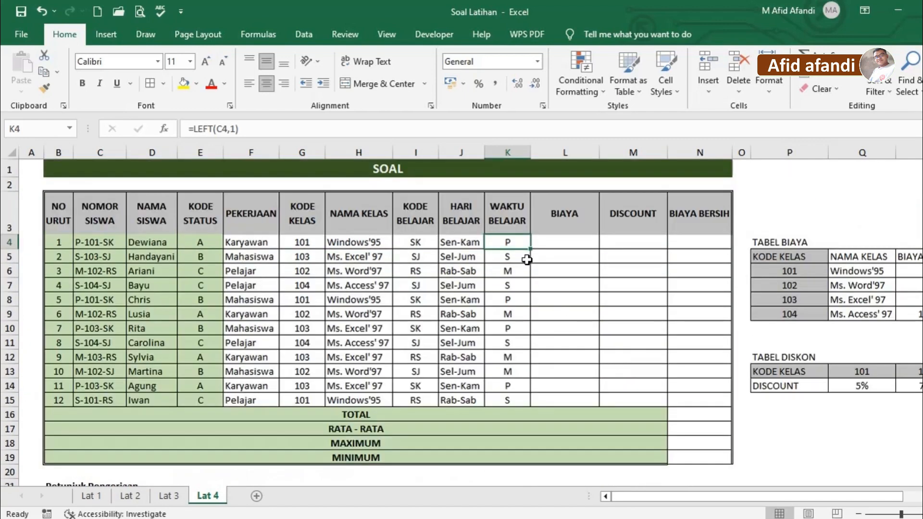
left_click(192, 128)
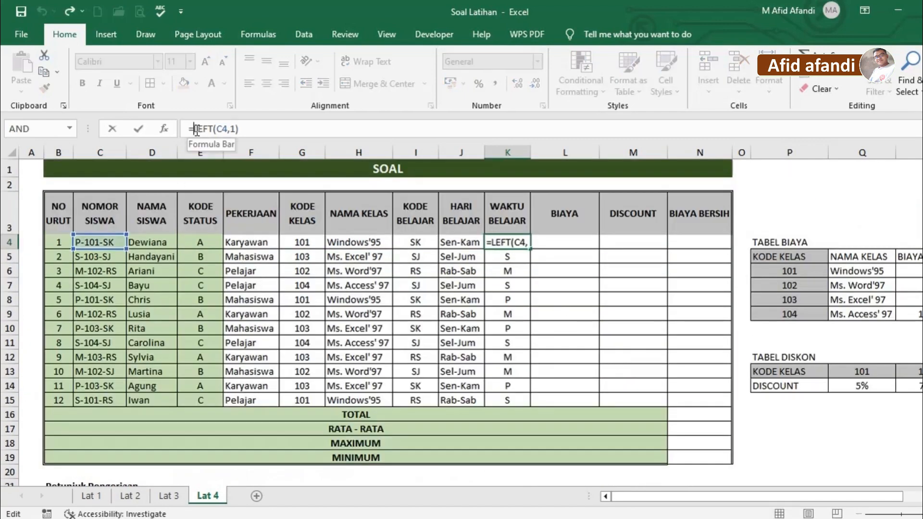
type("vlo")
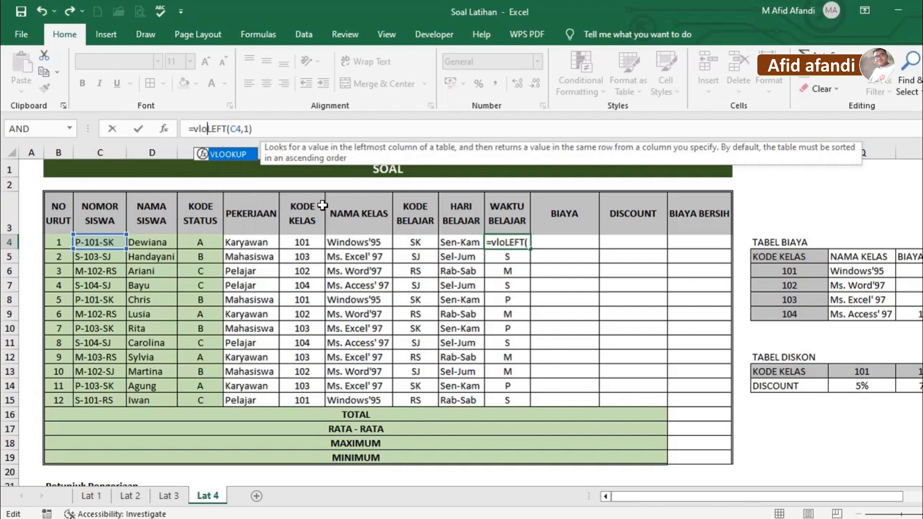
double_click(232, 154)
left_click(301, 126)
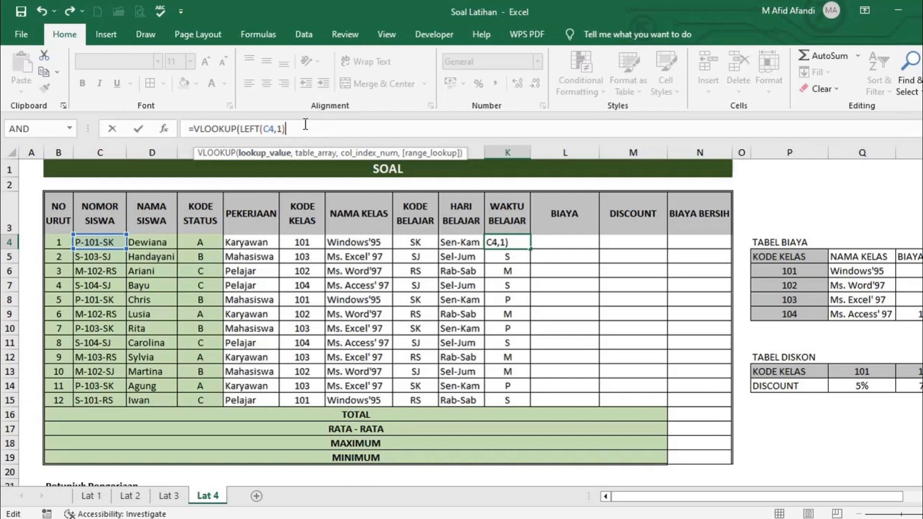
type(",")
- Complete the K4 VLOOKUP with table range $L$38:$M$40, column index 2 and range lookup 0, accepting the missing closing parenthesis
scroll(581, 336, "down", 9)
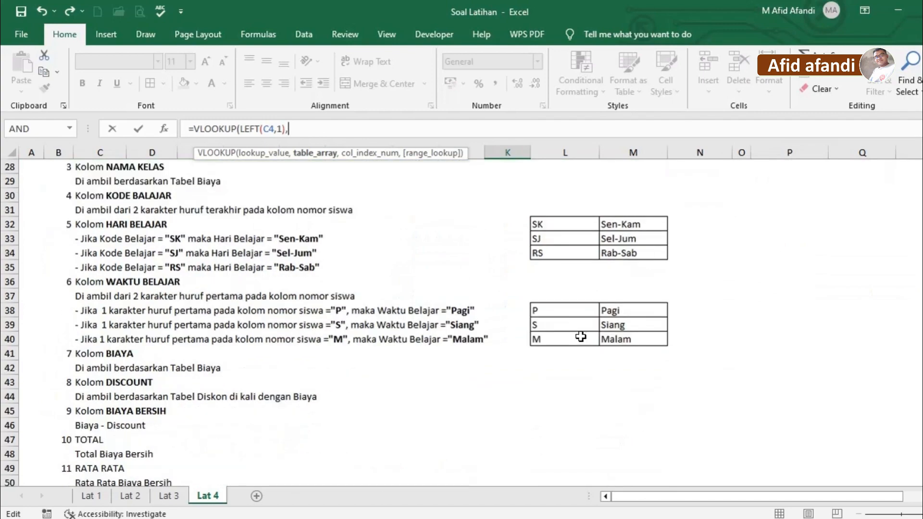
left_click_drag(541, 307, 620, 336)
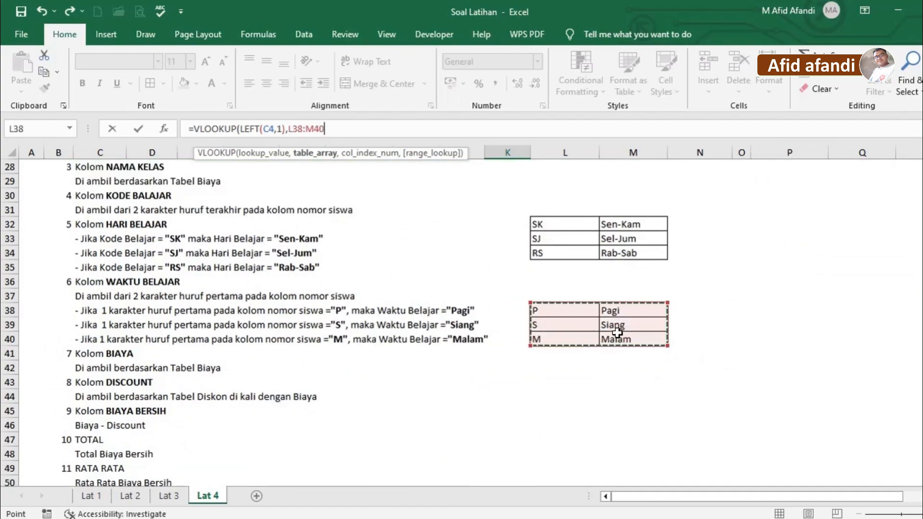
key("F4")
scroll(617, 333, "up", 9)
type(",2,0")
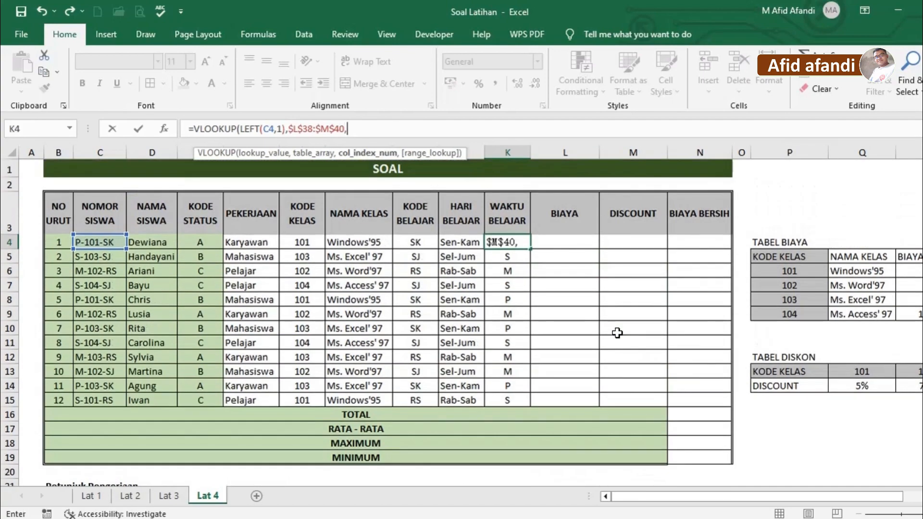
key("Return")
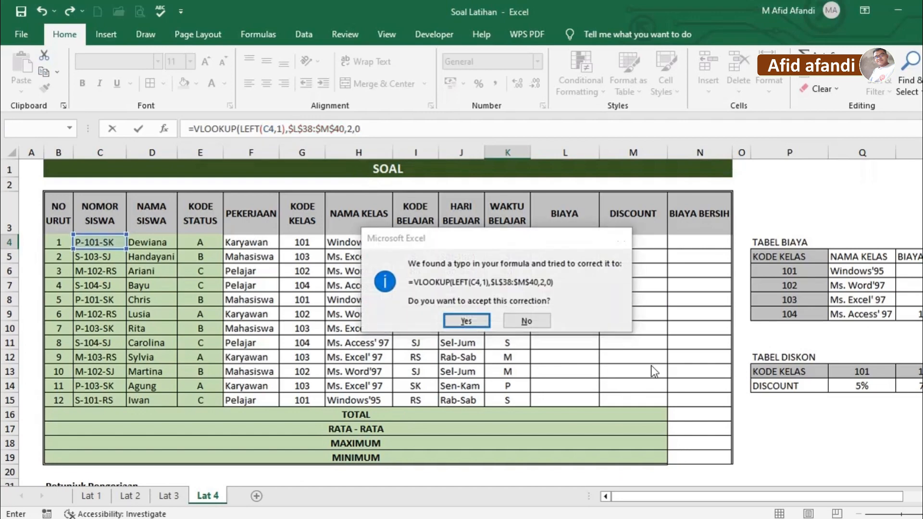
key("Return")
scroll(645, 378, "down", 11)
scroll(607, 319, "up", 11)
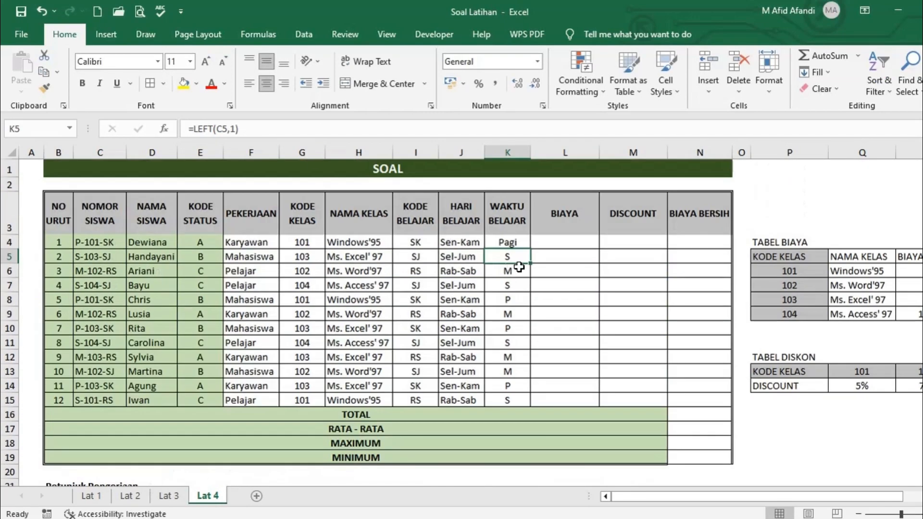
- Copy the VLOOKUP formula from K4 down through K15 in the WAKTU BELAJAR column
left_click(523, 240)
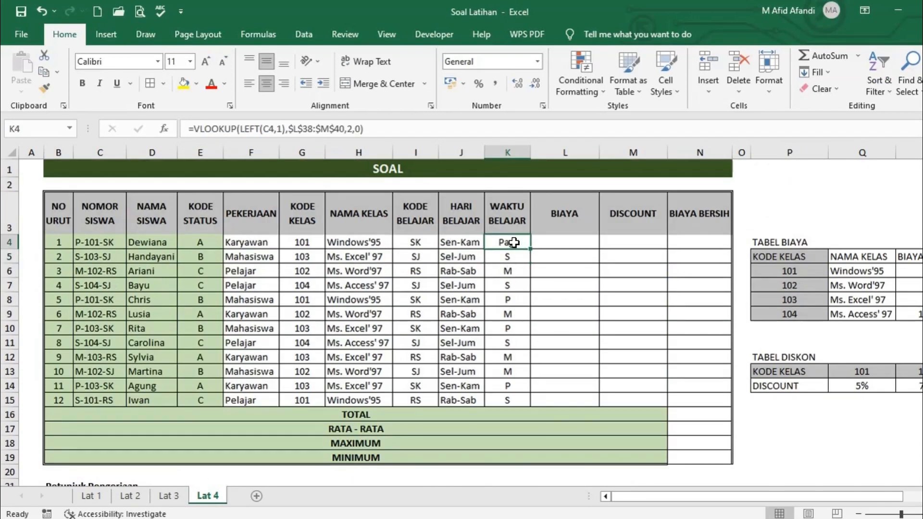
key("ctrl+c")
left_click(511, 399, "shift")
key("ctrl+v")
key("ctrl+v")
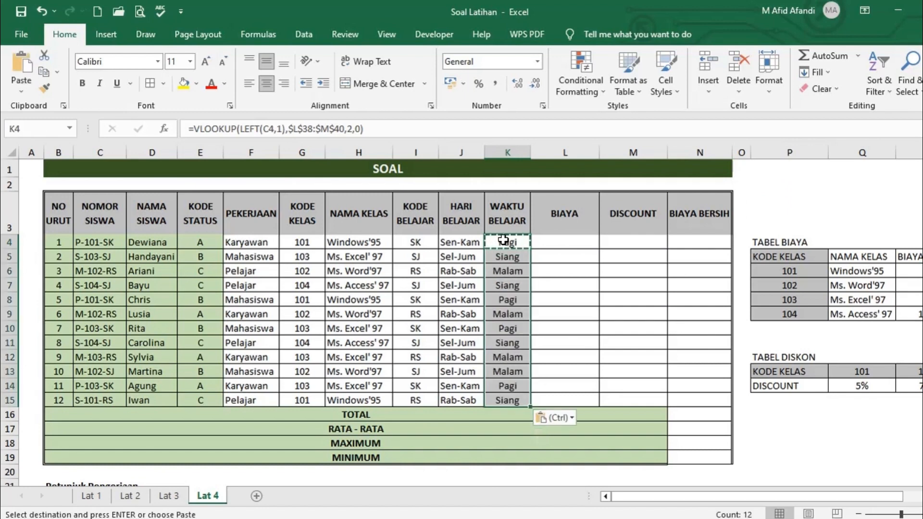
- Check the WAKTU BELAJAR results against the first letters in the NOMOR SISWA column
left_click(506, 242)
left_click(507, 259)
left_click(84, 260)
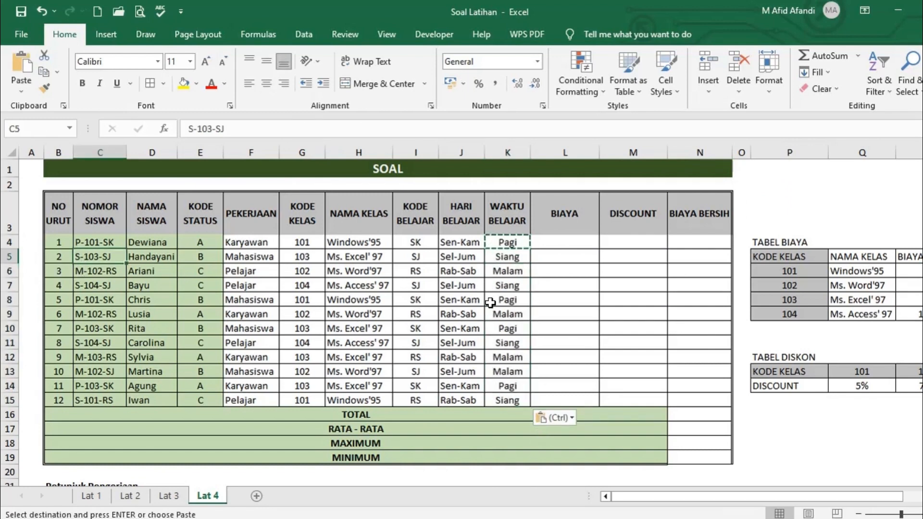
left_click(508, 275)
left_click(508, 356)
left_click(80, 356)
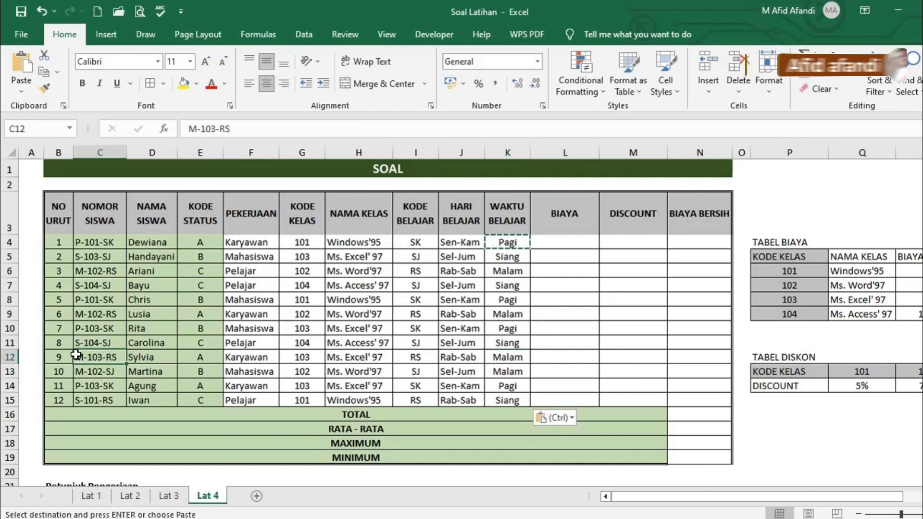
left_click(84, 371)
left_click(506, 370)
left_click(506, 385)
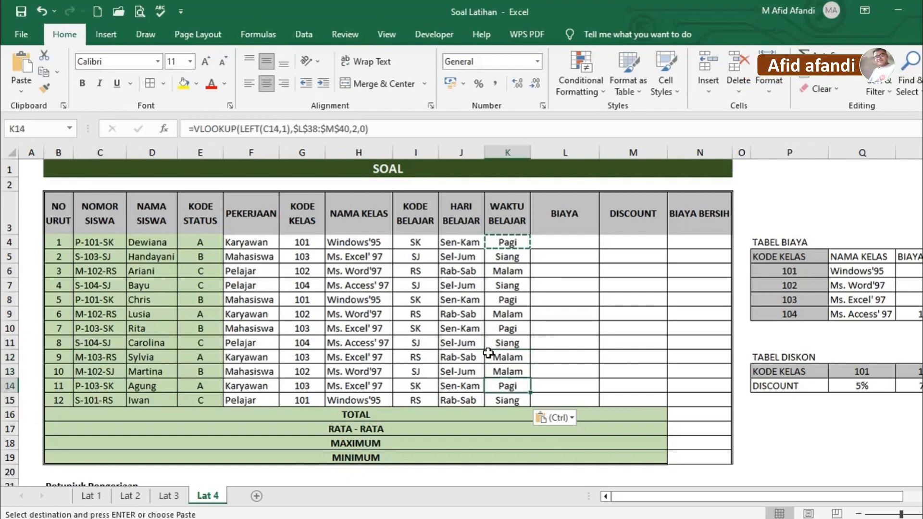
- Read the BIAYA column instruction and look over the fee values in TABEL BIAYA
scroll(511, 322, "down", 9)
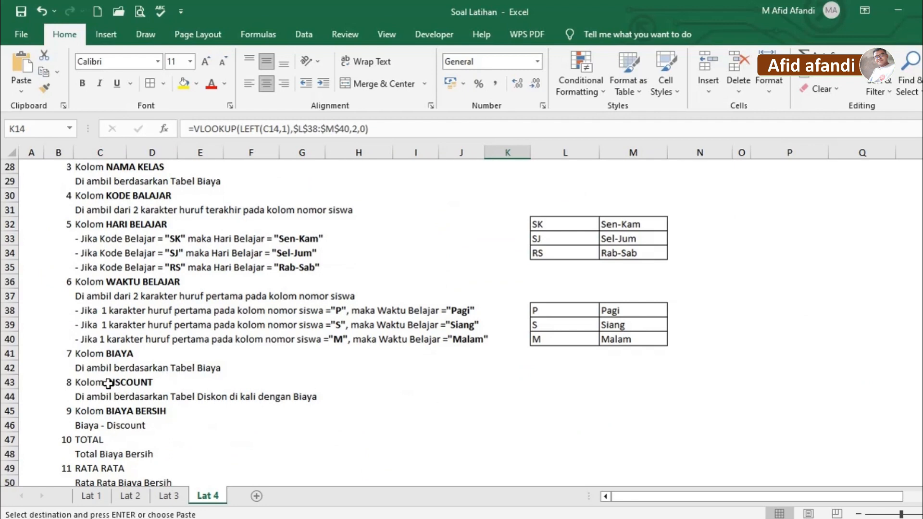
scroll(494, 333, "up", 9)
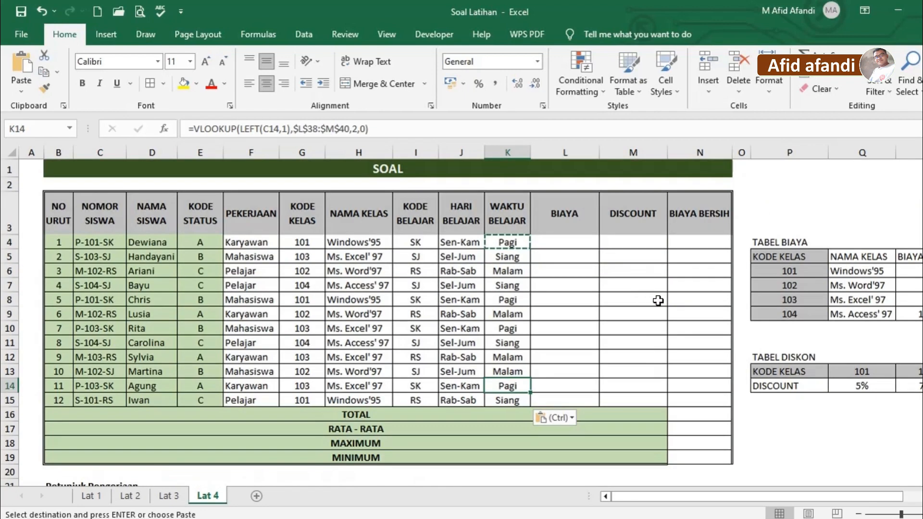
left_click(910, 273)
left_click(910, 298)
left_click(906, 316)
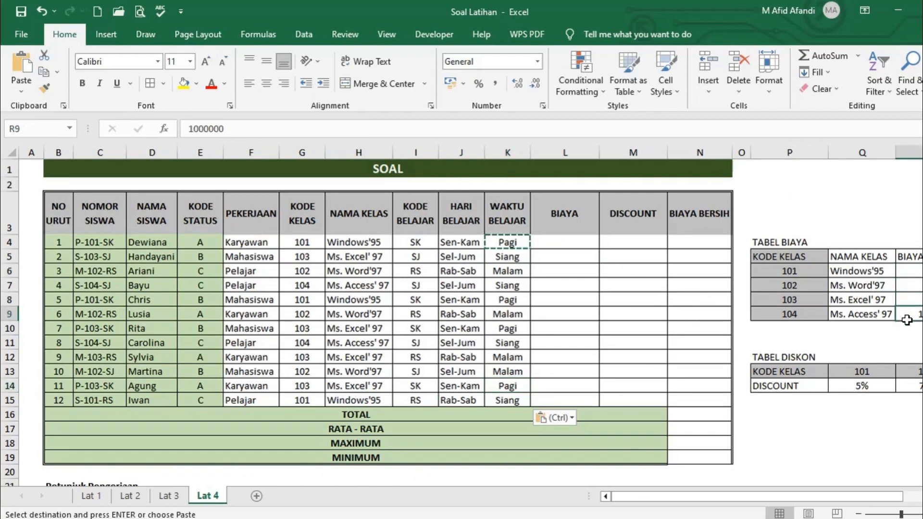
- Start a VLOOKUP formula in L4 of the BIAYA column with class code G4 as the lookup value
left_click(562, 241)
type("=")
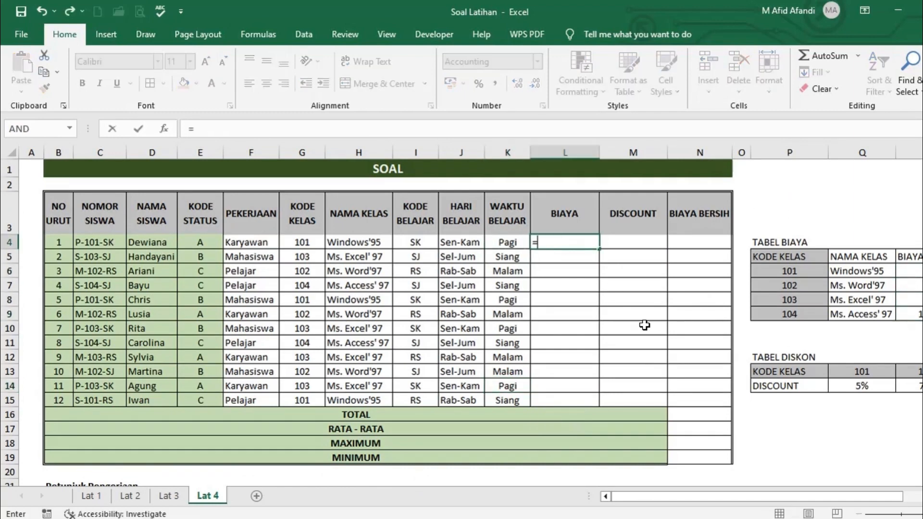
left_click_drag(691, 496, 780, 509)
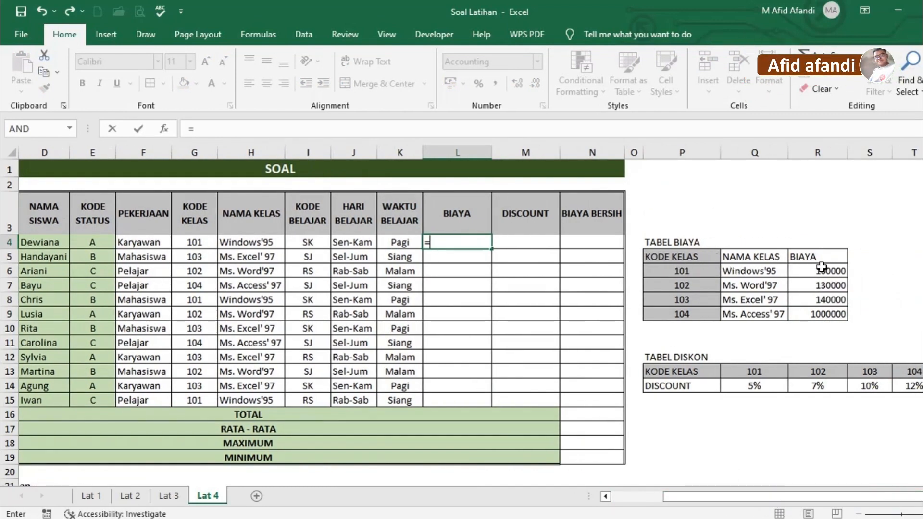
type("vl")
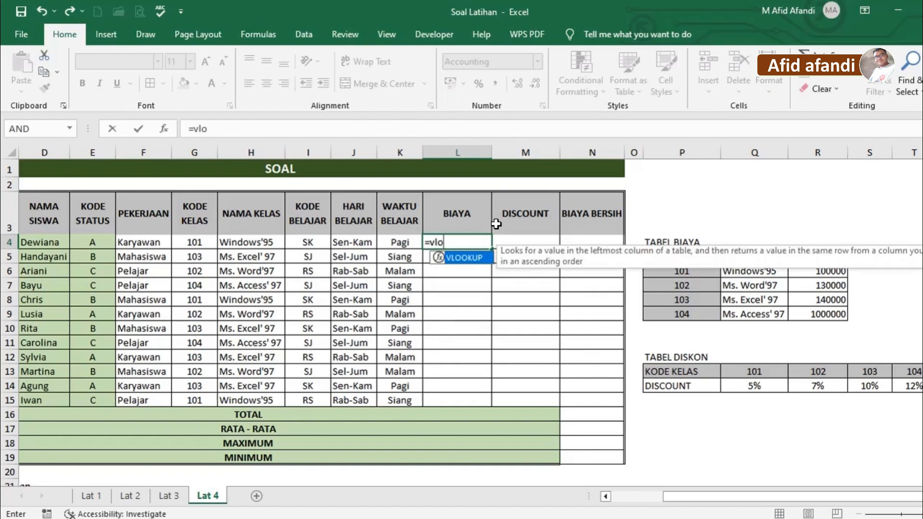
type("o")
key("Tab")
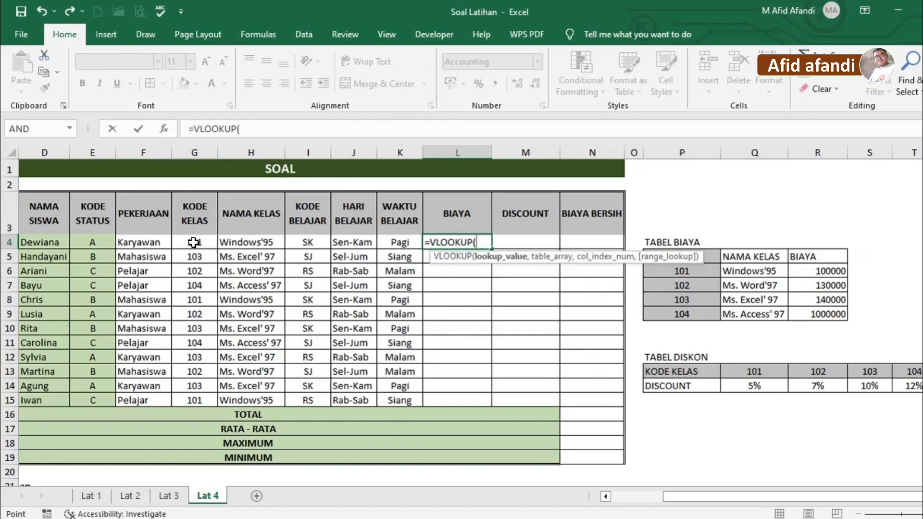
left_click(194, 243)
type(",")
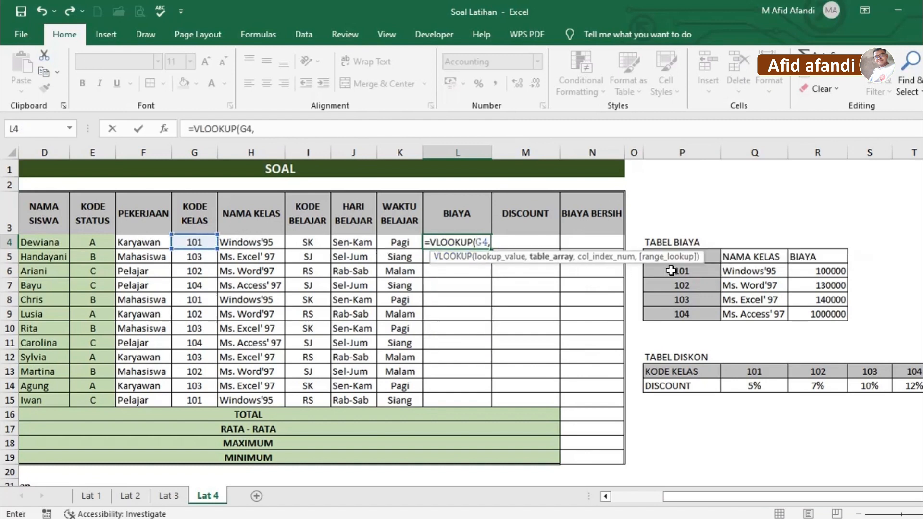
- Complete the L4 VLOOKUP with table range $P$6:$R$9, column index 3 and range lookup 0
left_click_drag(671, 271, 817, 307)
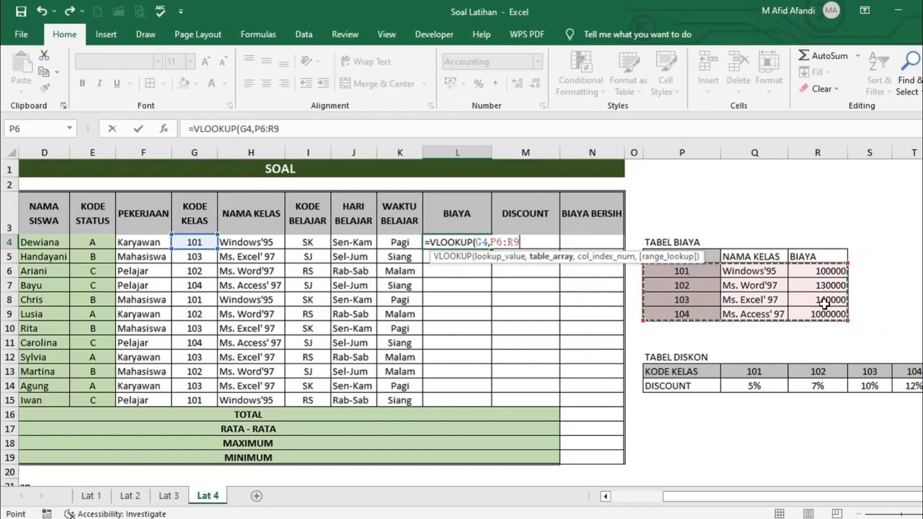
key("F4")
type(",3")
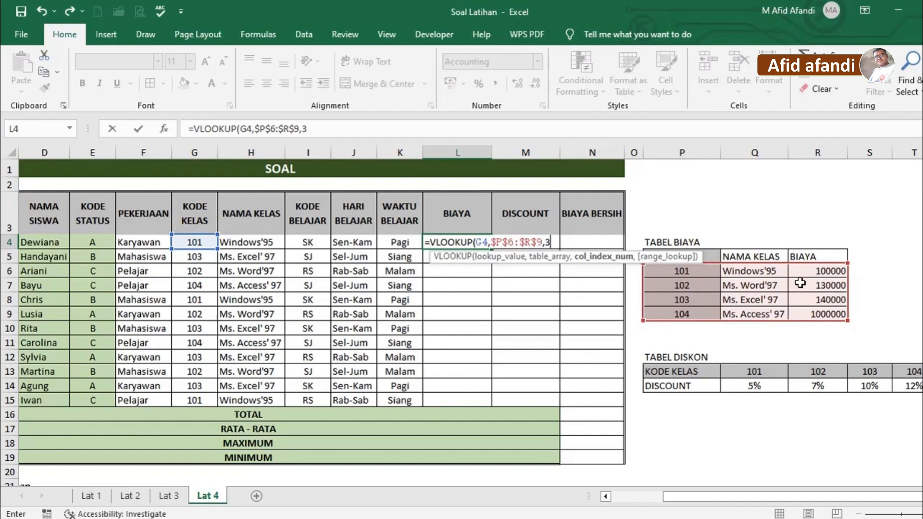
type(",0")
key("Return")
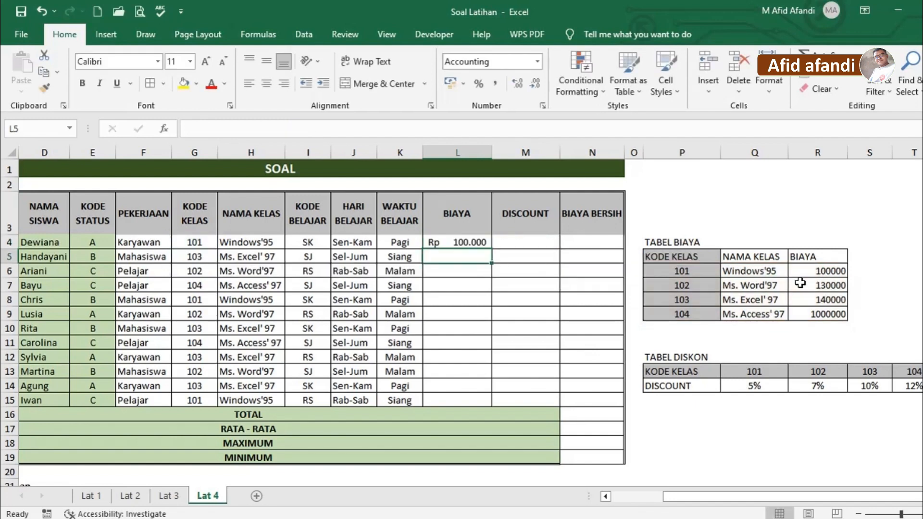
- Copy the VLOOKUP formula from L4 down through L15 in the BIAYA column
key("Up")
key("ctrl+c")
left_click(432, 403, "shift")
key("ctrl+v")
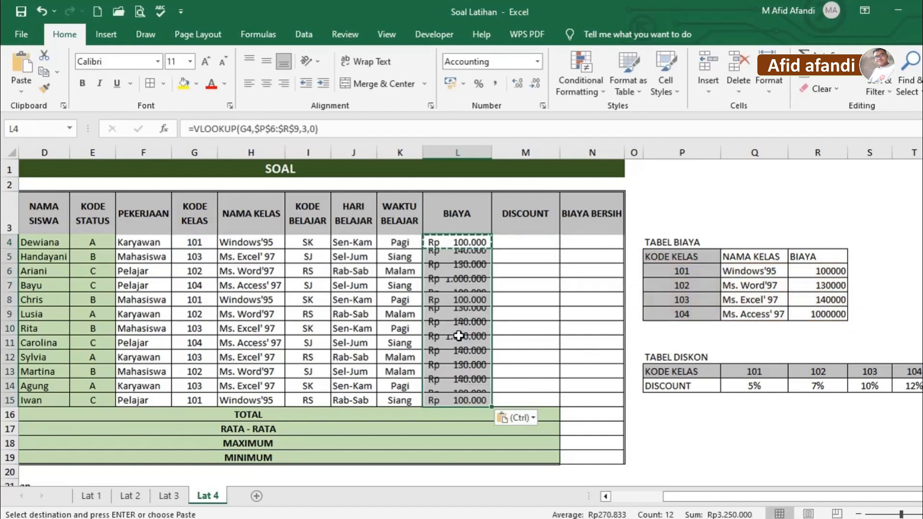
- Review the BIAYA and DISCOUNT column instructions in rows 41 to 44
scroll(467, 327, "down", 5)
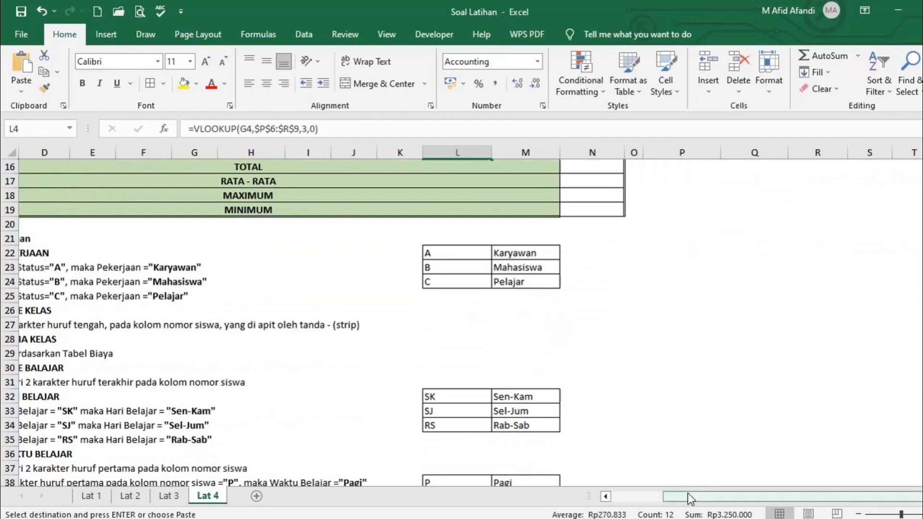
left_click_drag(691, 498, 642, 498)
scroll(316, 446, "down", 6)
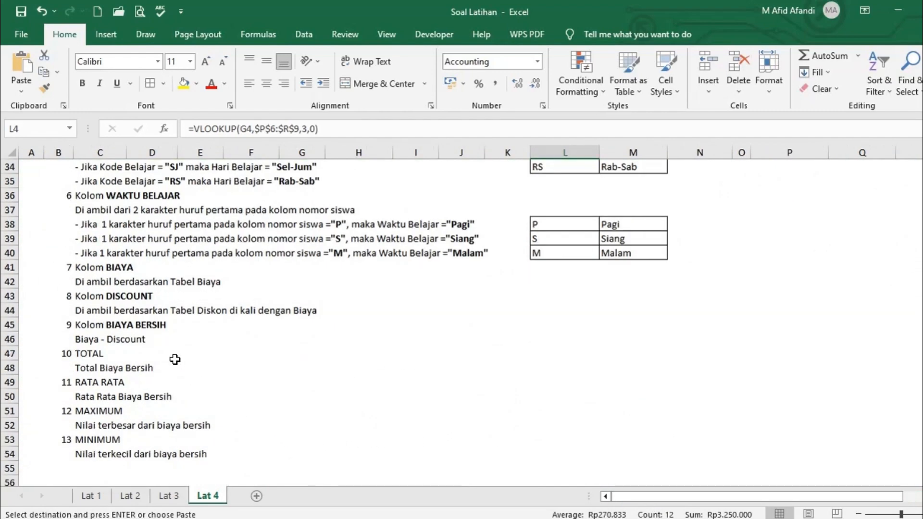
left_click(105, 281)
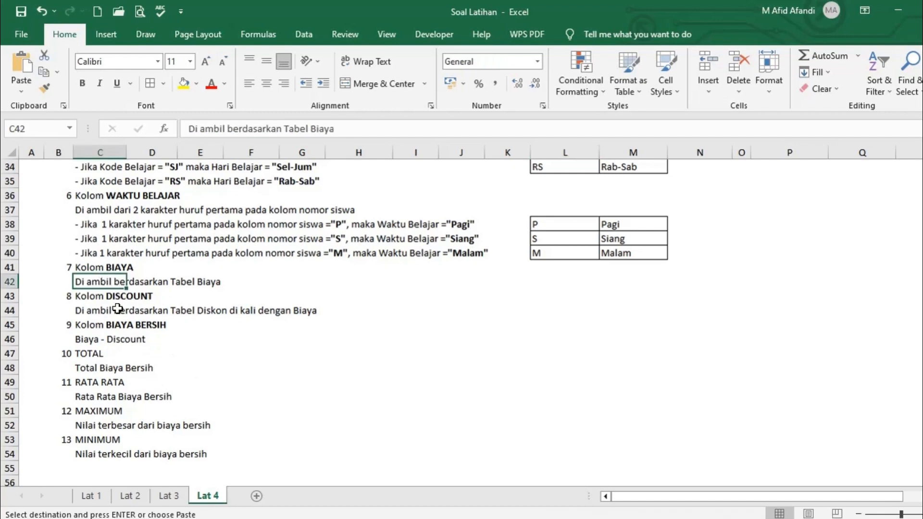
left_click(96, 299)
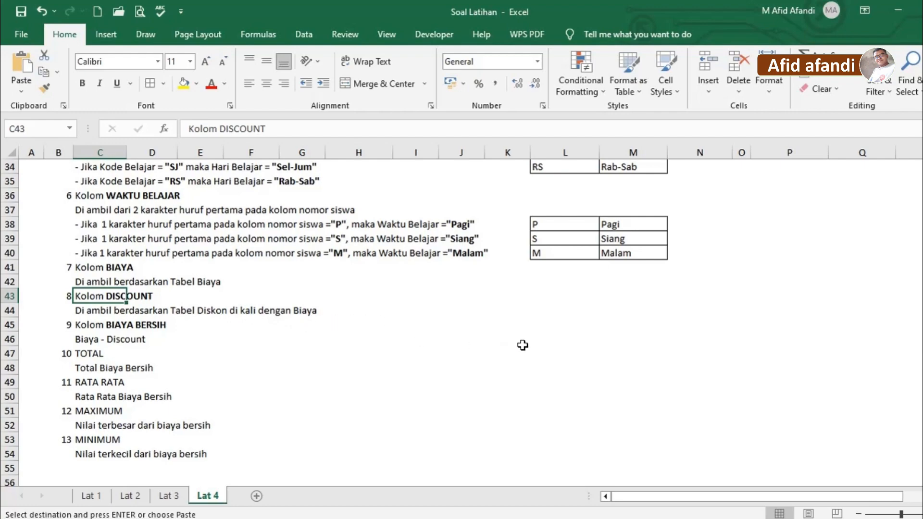
- Examine the DISCOUNT column instruction in rows 43 to 44 and the class codes and rates in TABEL DISKON
scroll(523, 345, "up", 11)
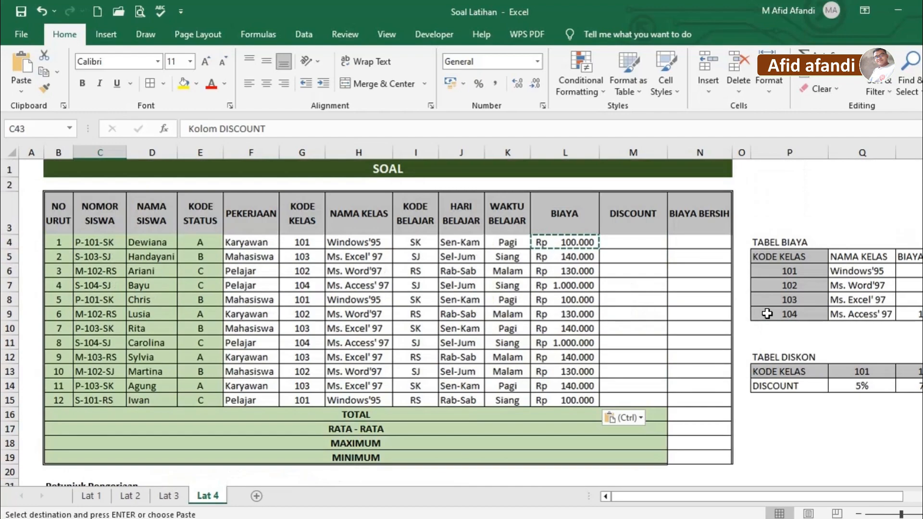
scroll(766, 313, "down", 10)
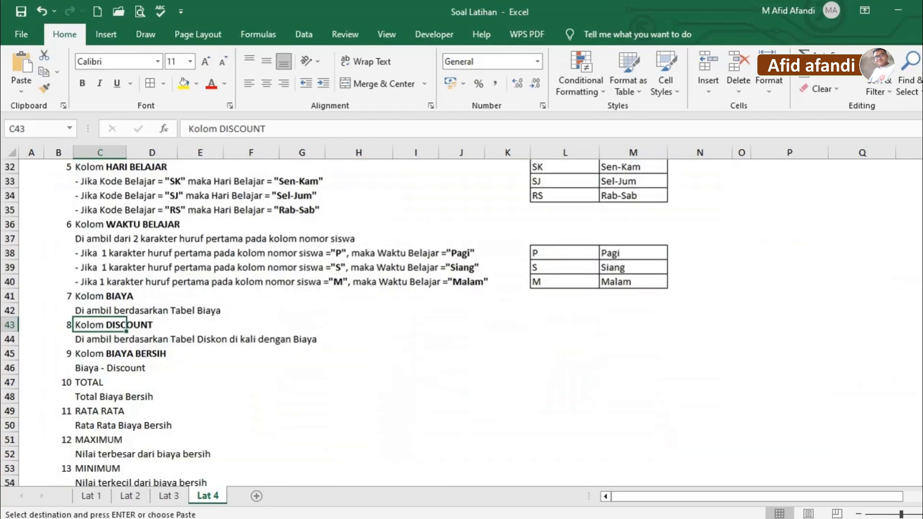
scroll(388, 315, "up", 10)
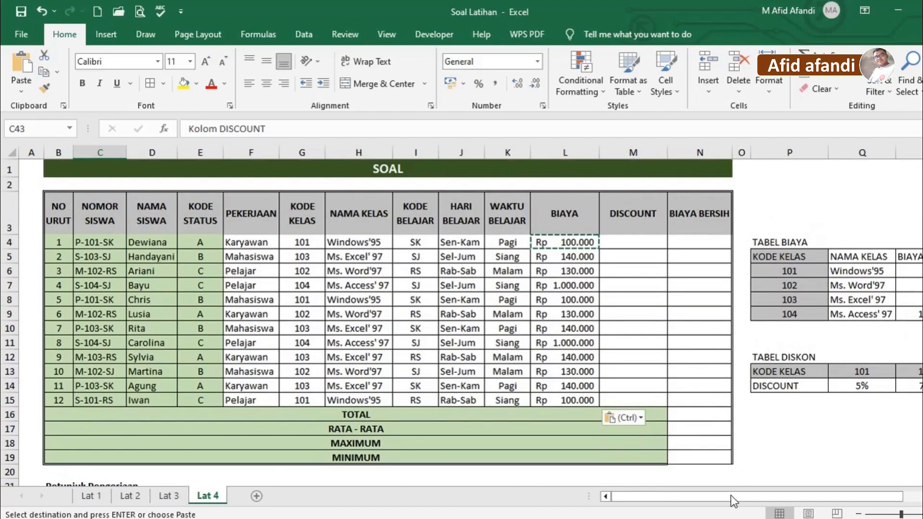
left_click_drag(730, 495, 796, 495)
left_click(754, 385)
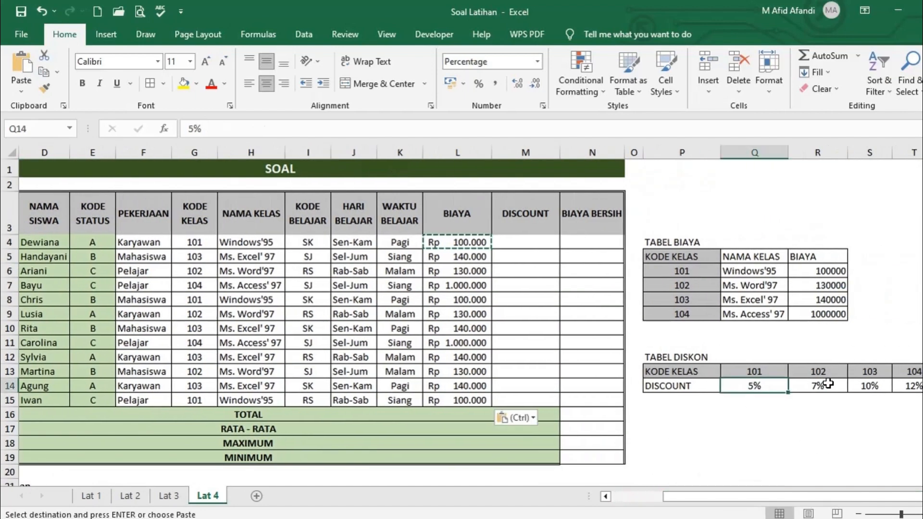
left_click(817, 385)
left_click(751, 372)
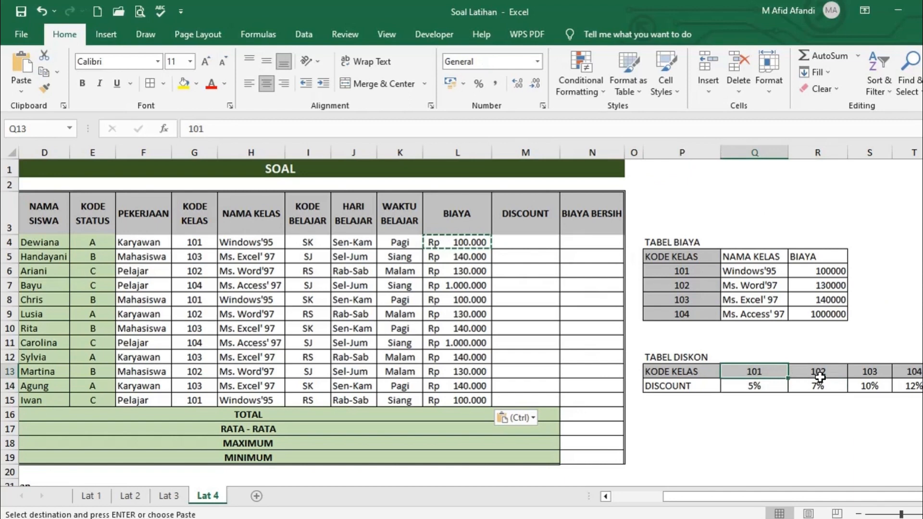
left_click_drag(752, 371, 753, 386)
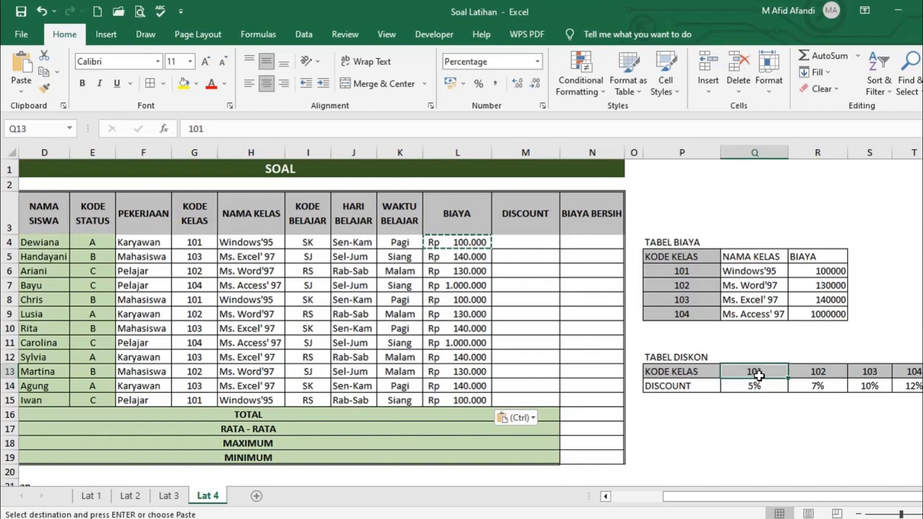
left_click_drag(808, 372, 865, 386)
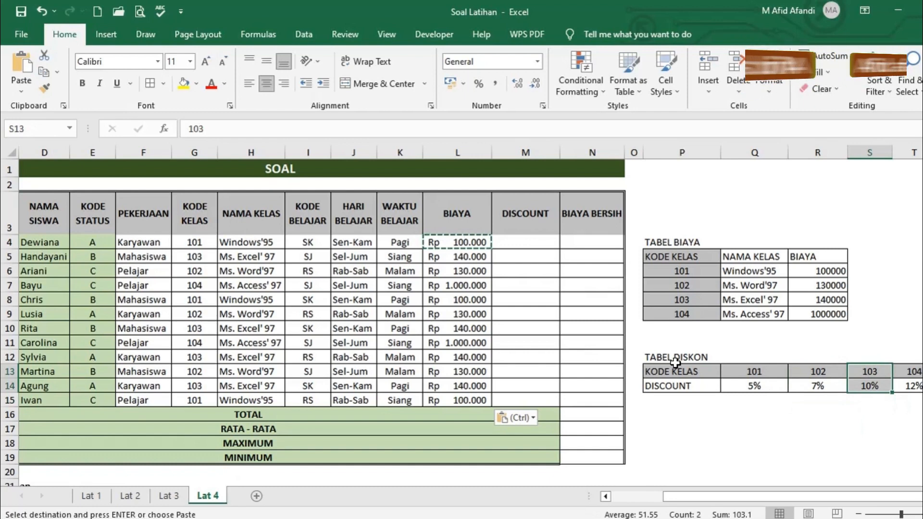
left_click_drag(752, 285, 775, 422)
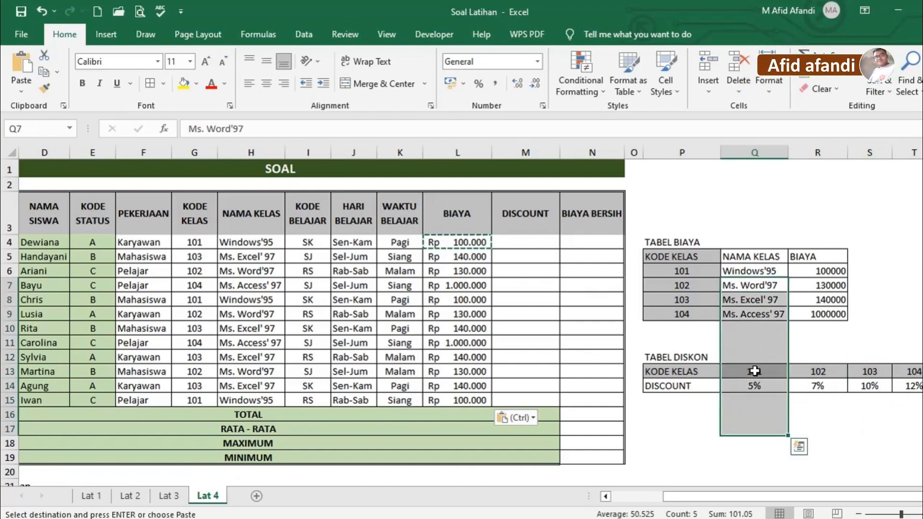
left_click_drag(754, 371, 756, 385)
- Start an HLOOKUP formula in M4 of the DISCOUNT column with class code G4 as the lookup value
left_click(524, 241)
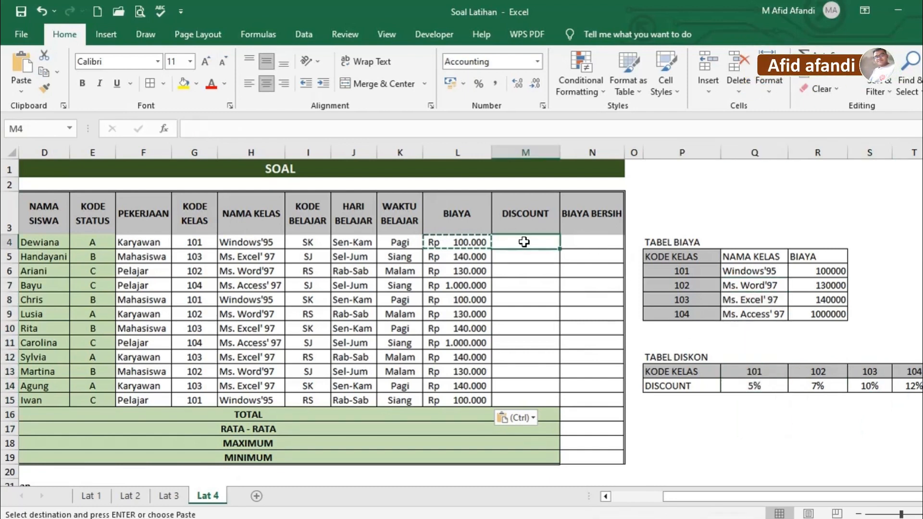
type("=h")
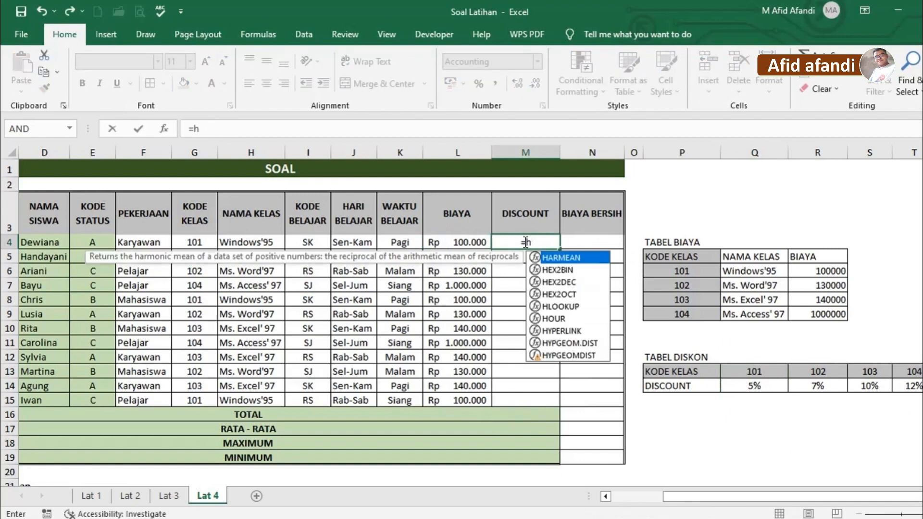
type("l")
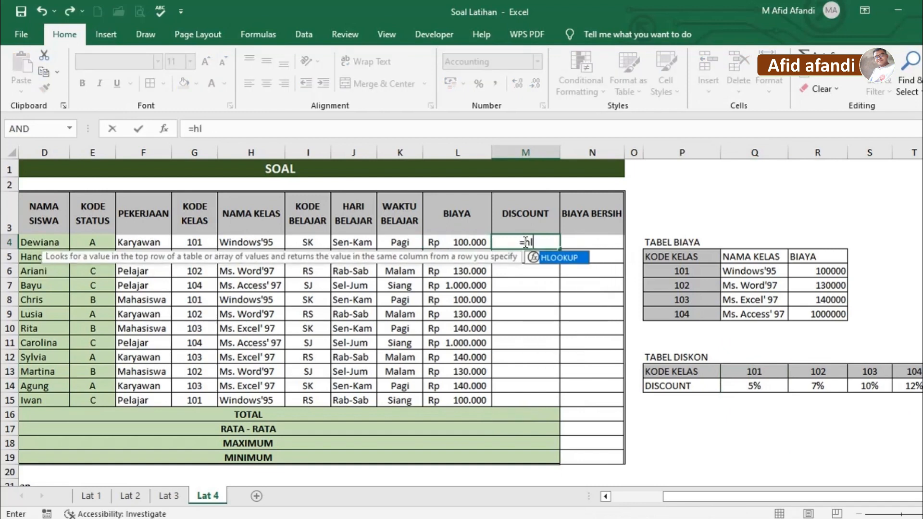
double_click(559, 258)
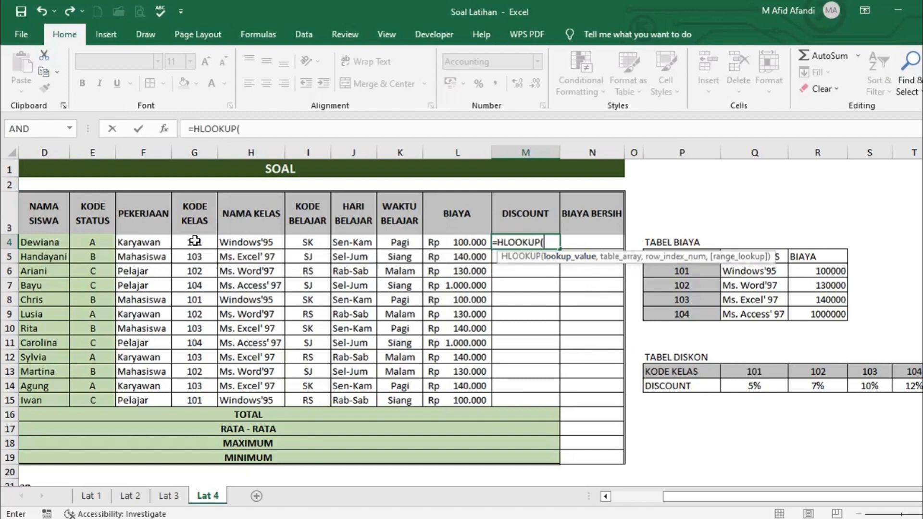
left_click(194, 241)
type(",")
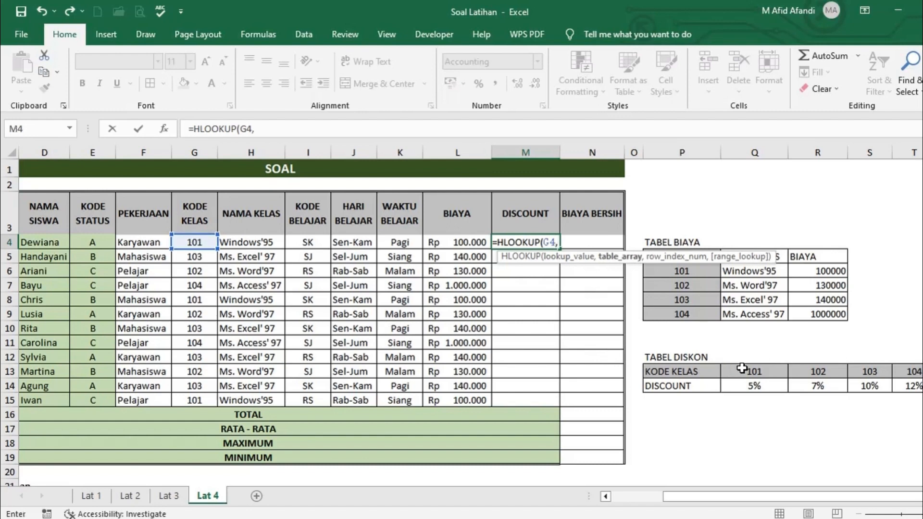
- Complete the M4 HLOOKUP with absolute table range $Q$13:$T$14, row index 2 and range lookup 0
left_click_drag(744, 369, 907, 387)
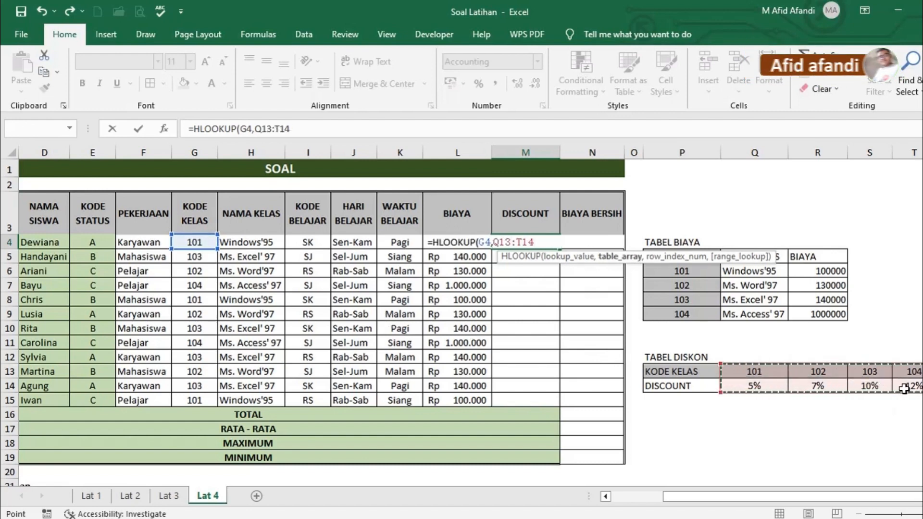
key("F4")
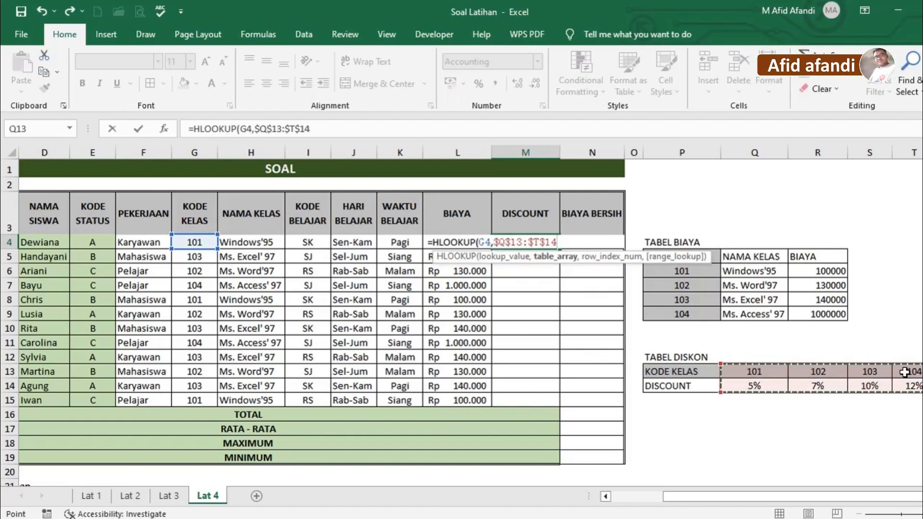
type(",")
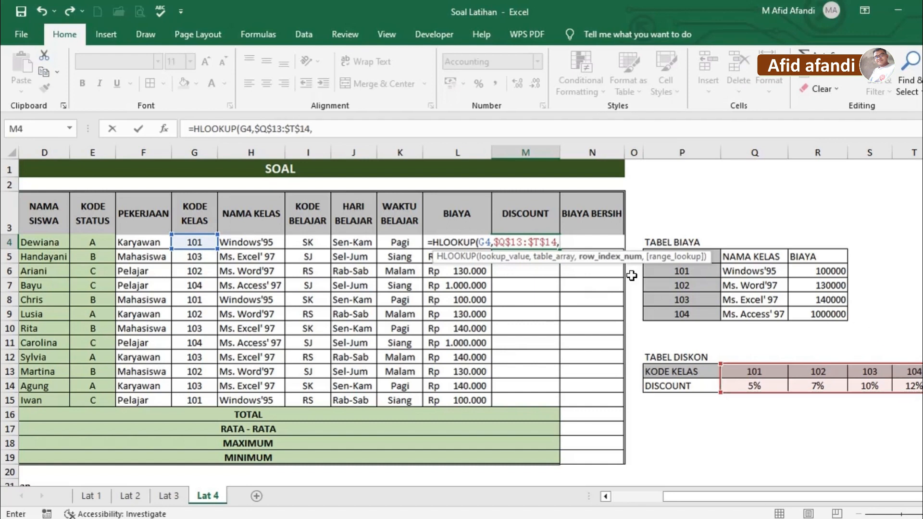
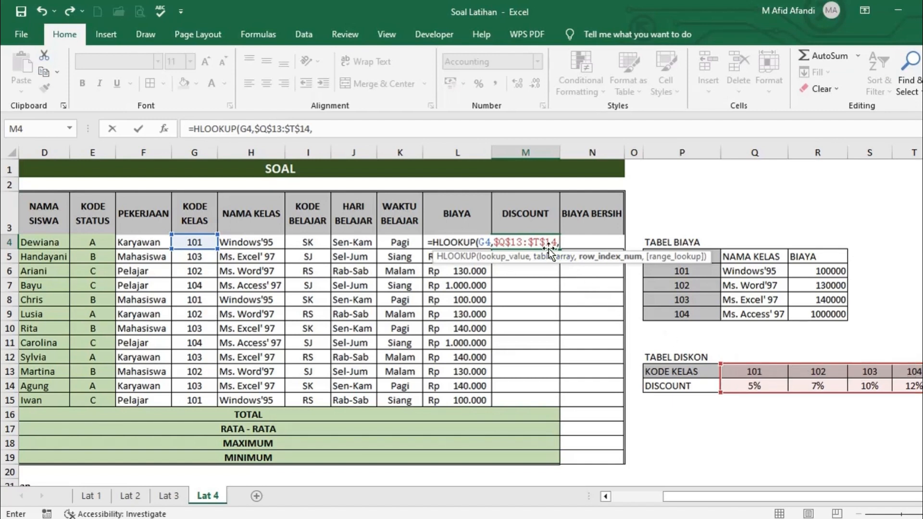
type("2,0")
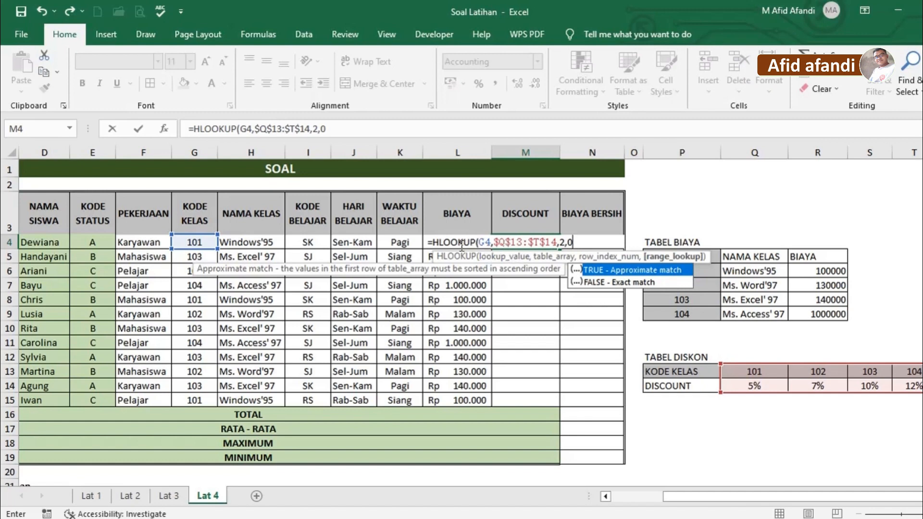
key("ctrl+Return")
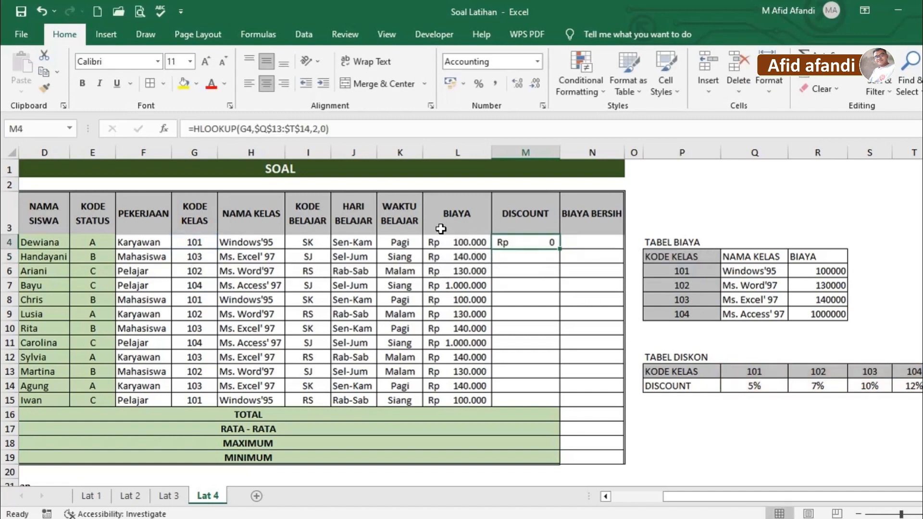
- Copy the HLOOKUP formula from M4 down through M15 in the DISCOUNT column
key("ctrl+c")
left_click(518, 400, "shift")
key("ctrl+v")
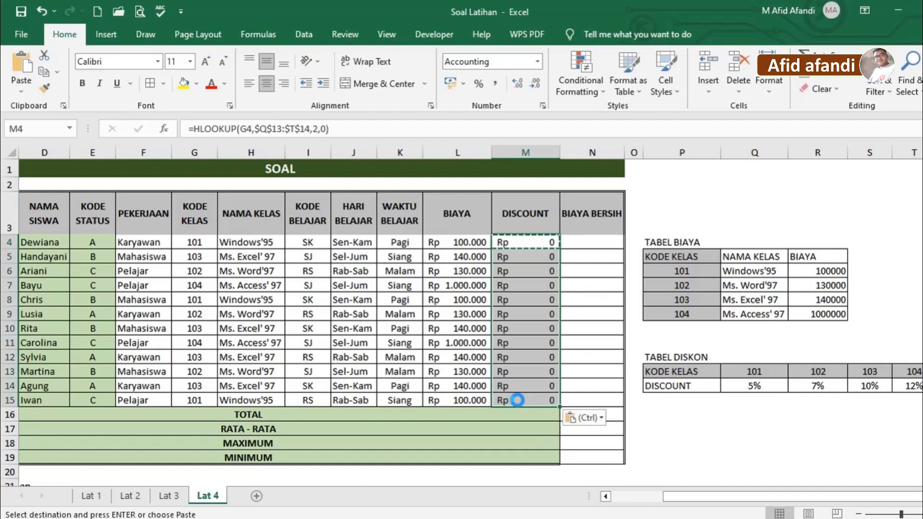
- Try the Percentage format on M4:M15, compare the results with the TABEL DISKON rates, and undo the format change
left_click(545, 319)
left_click_drag(538, 396, 525, 242)
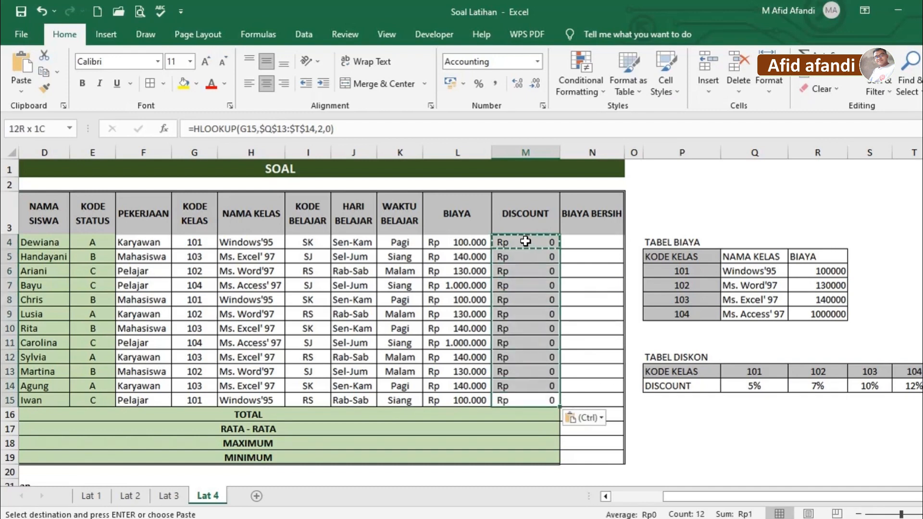
left_click(478, 85)
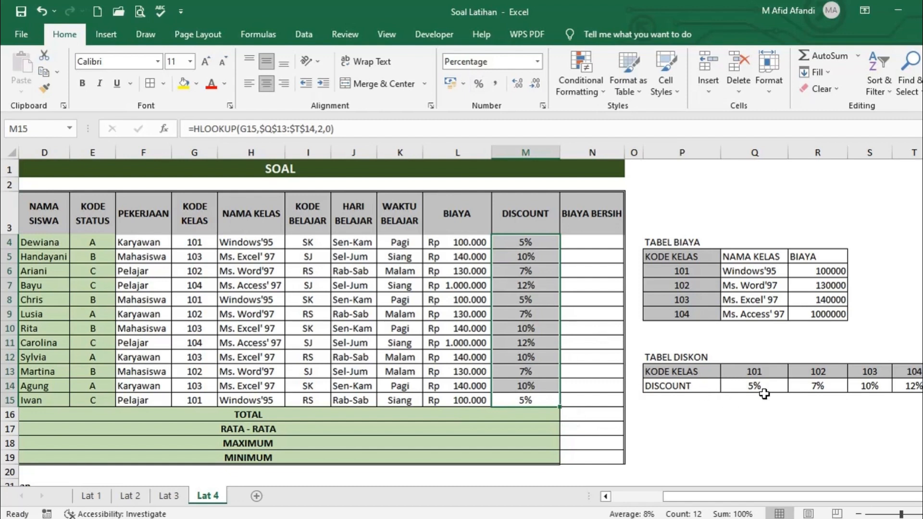
left_click(765, 386)
left_click(822, 386)
left_click(882, 388)
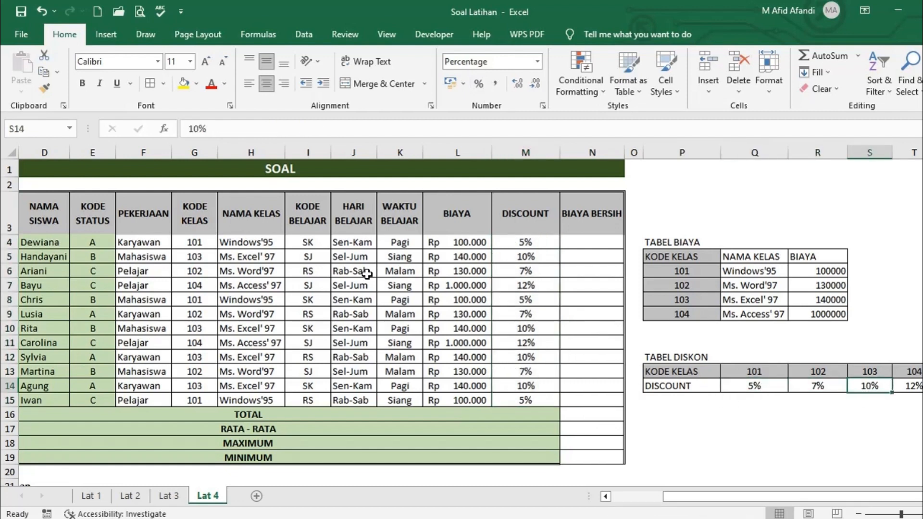
left_click(589, 306)
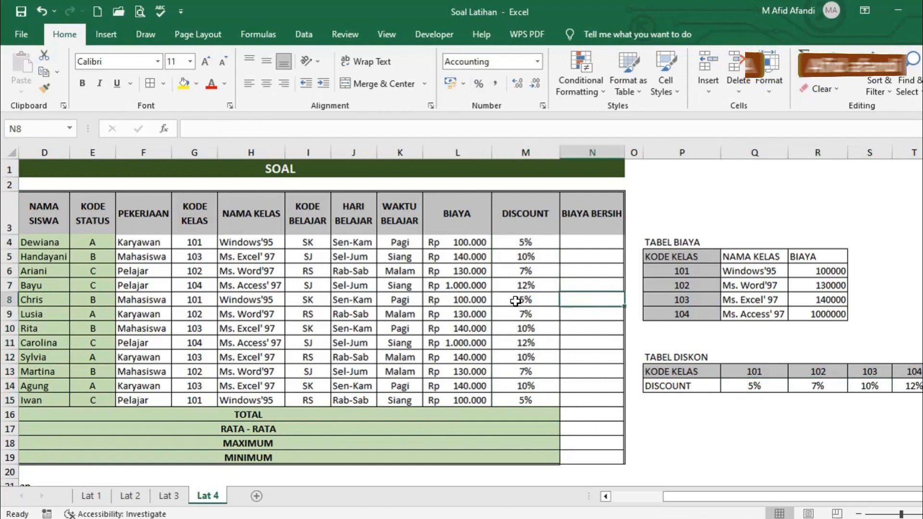
key("ctrl+z")
- Multiply the HLOOKUP formula in M4 by the fee in L4, following the DISCOUNT instruction in row 44
scroll(516, 301, "down", 12)
scroll(531, 423, "up", 3)
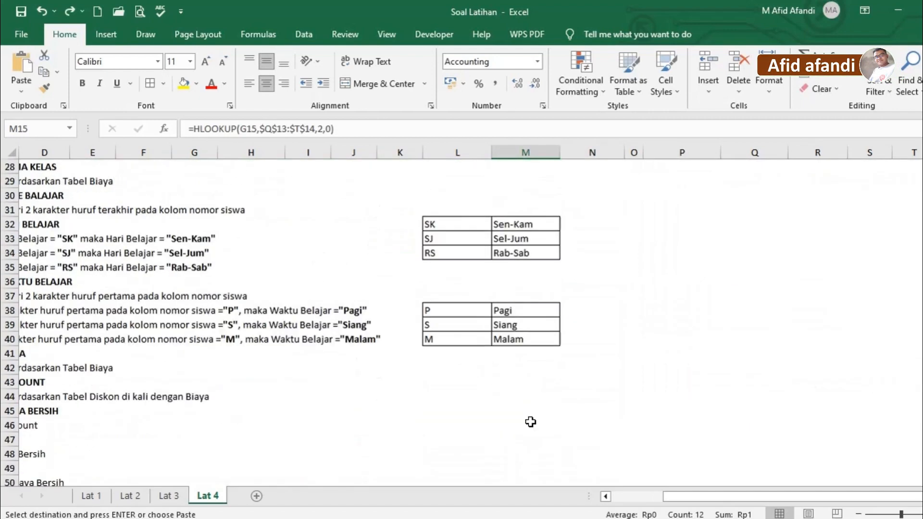
left_click_drag(698, 504, 645, 505)
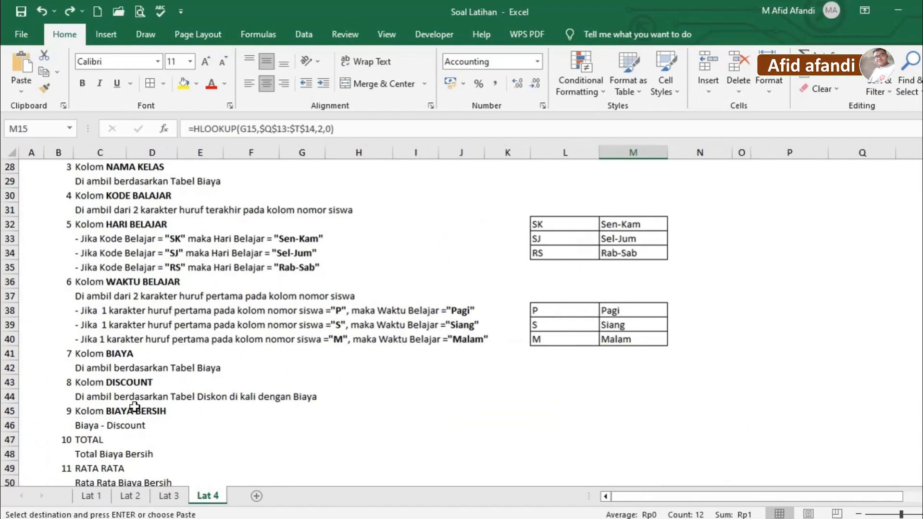
left_click(103, 390)
left_click(115, 385)
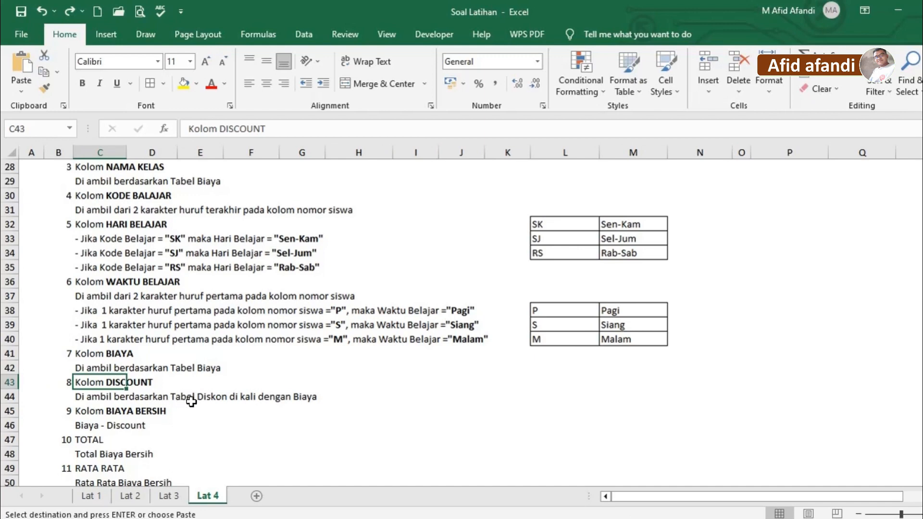
scroll(478, 367, "up", 9)
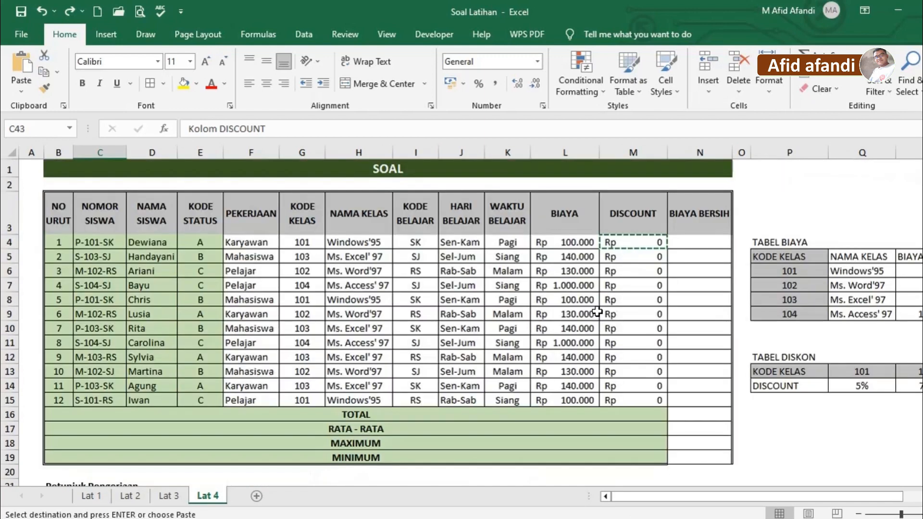
left_click(627, 239)
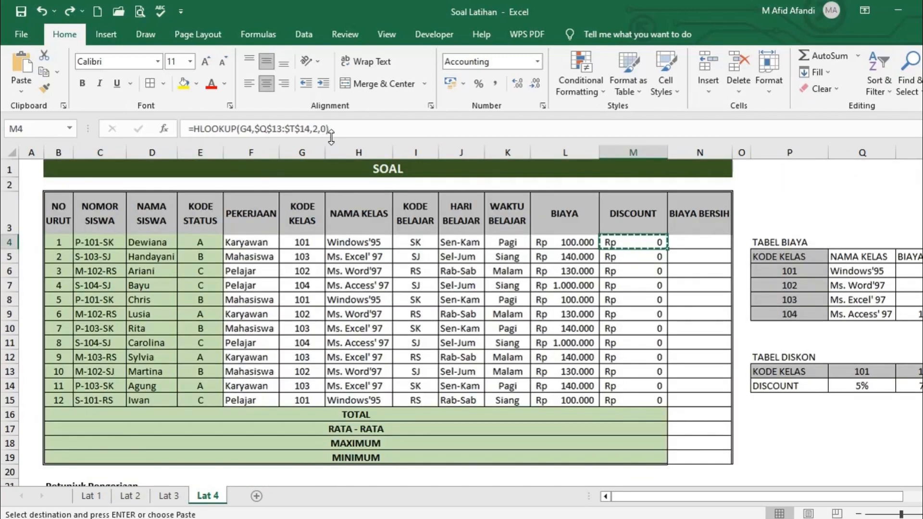
left_click(356, 127)
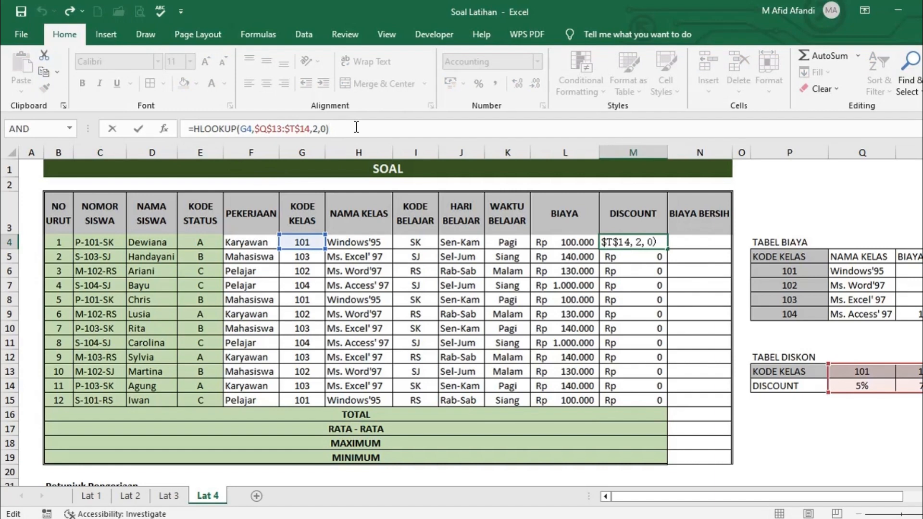
type("*")
left_click(548, 242)
key("Return")
- Copy the multiplied discount formula from M4 down through M15 in the DISCOUNT column
key("Up")
key("ctrl+c")
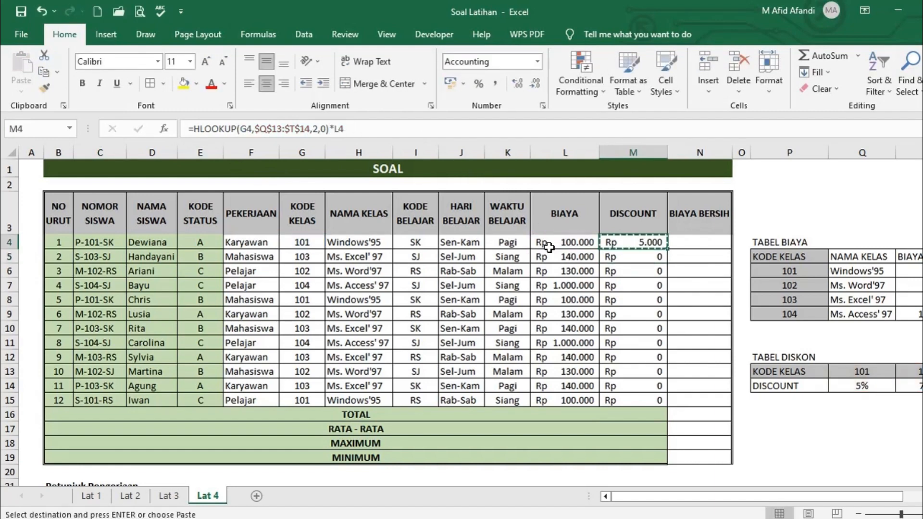
key("ctrl+shift+Down")
key("ctrl+v")
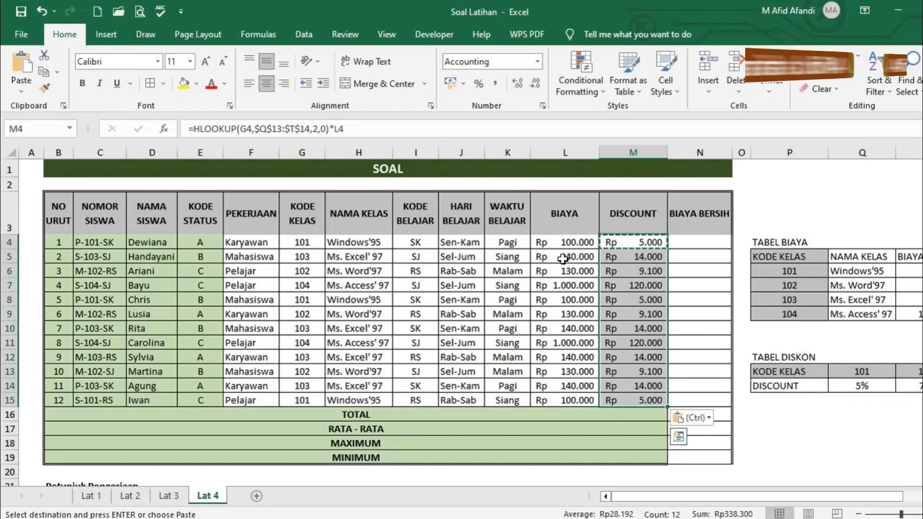
left_click(628, 273)
- Enter =L4-M4 in N4 of the BIAYA BERSIH column, following the Biaya - Discount instruction in row 46
scroll(689, 315, "down", 1)
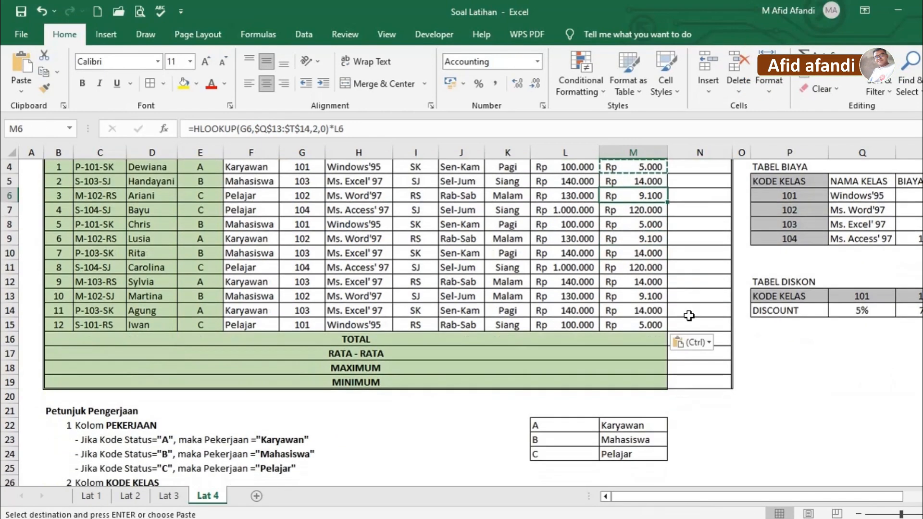
scroll(688, 313, "up", 1)
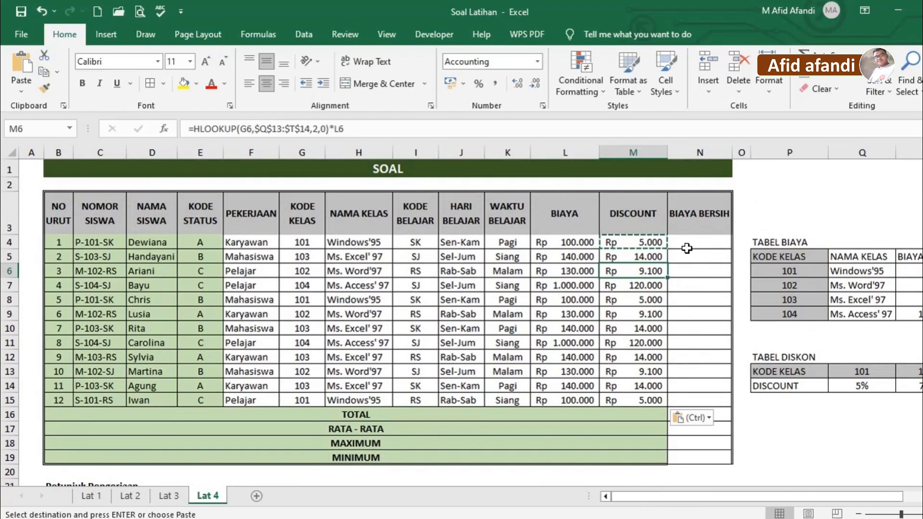
left_click_drag(693, 241, 693, 399)
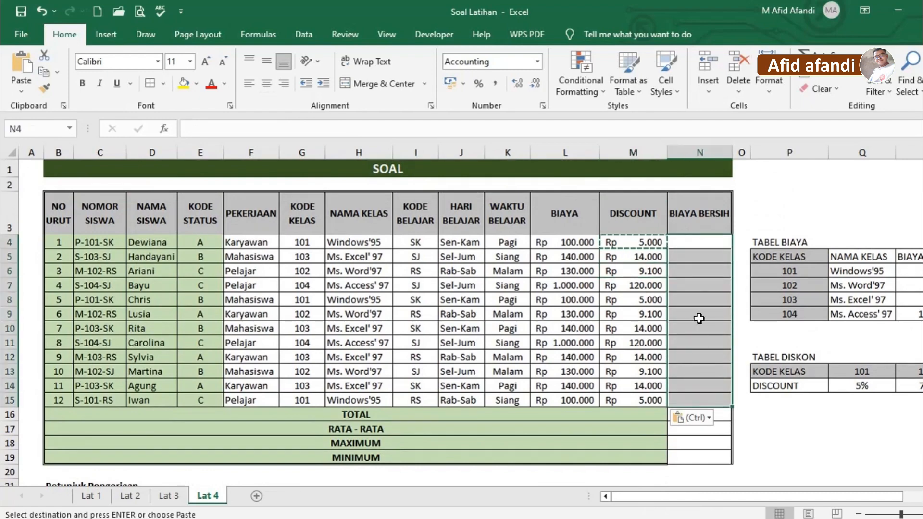
scroll(346, 448, "down", 6)
scroll(346, 448, "down", 5)
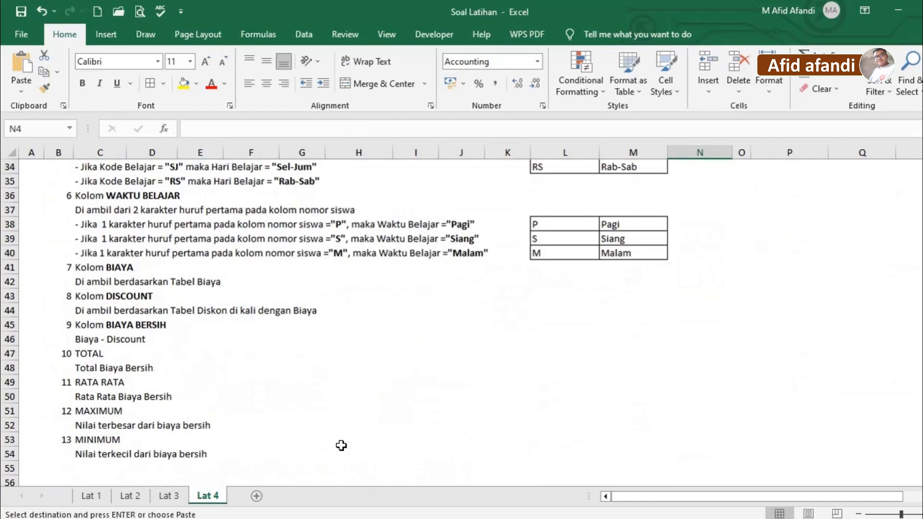
left_click(86, 329)
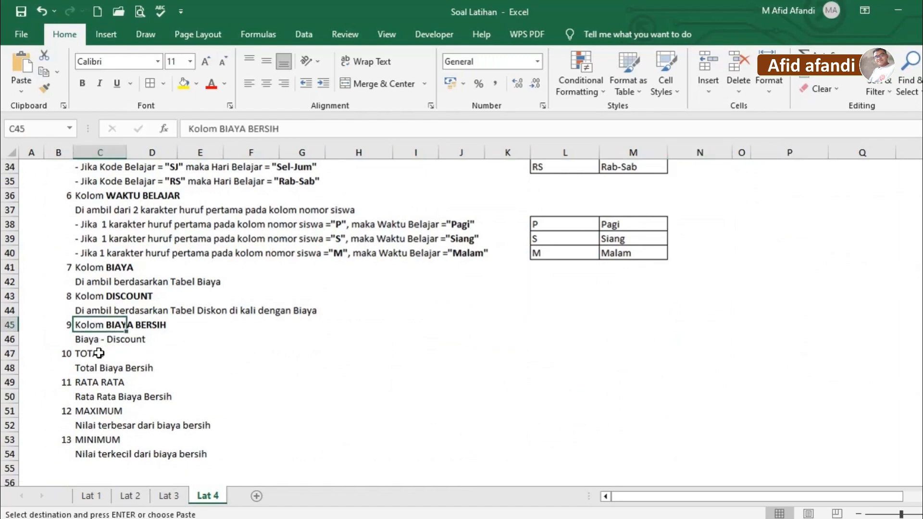
scroll(584, 308, "up", 10)
scroll(584, 308, "up", 1)
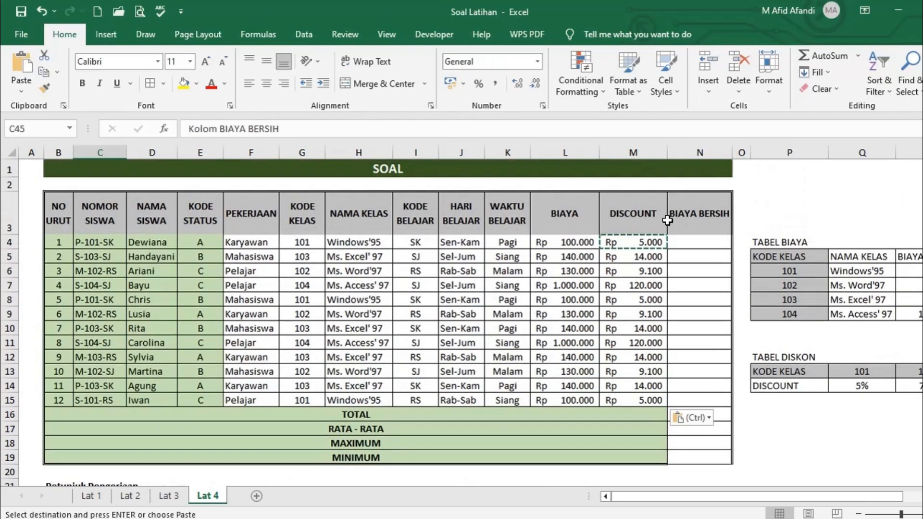
left_click(712, 242)
type("=")
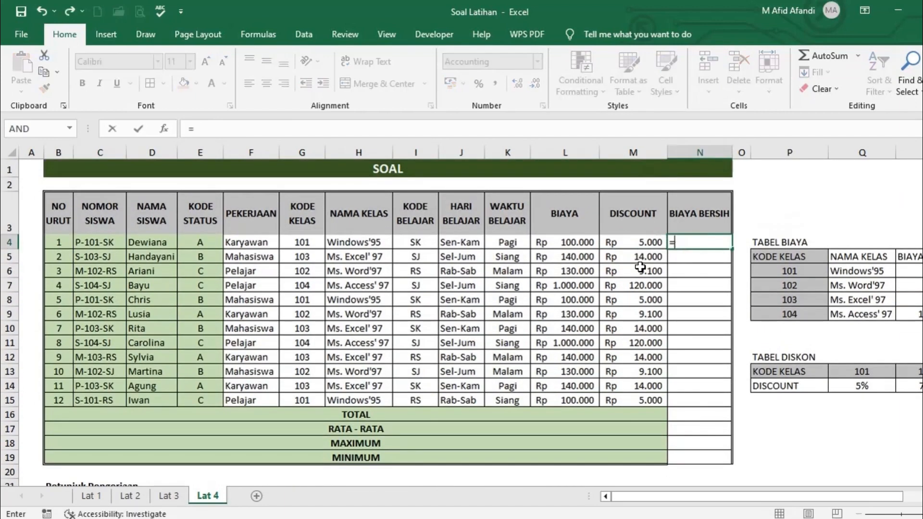
left_click(574, 241)
type("-")
left_click(625, 242)
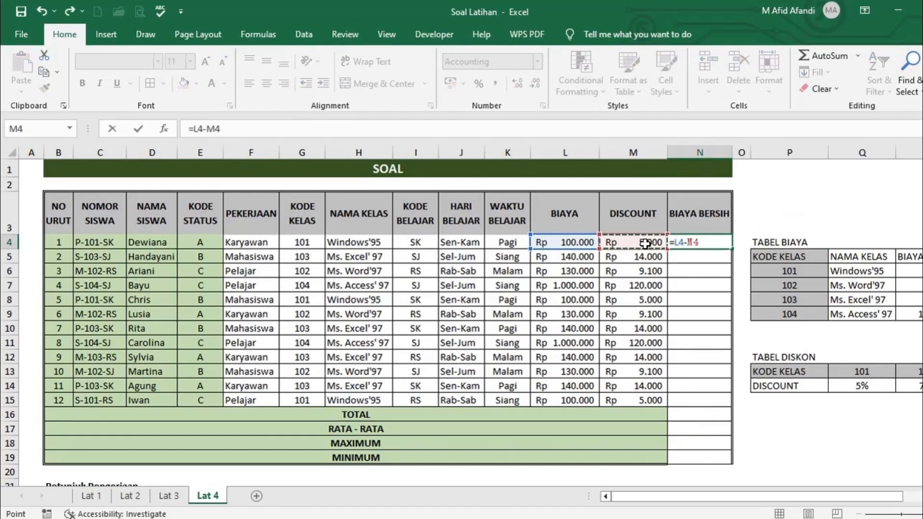
key("Return")
- Copy the BIAYA BERSIH formula from N4 down through N15
left_click(704, 244)
key("ctrl+c")
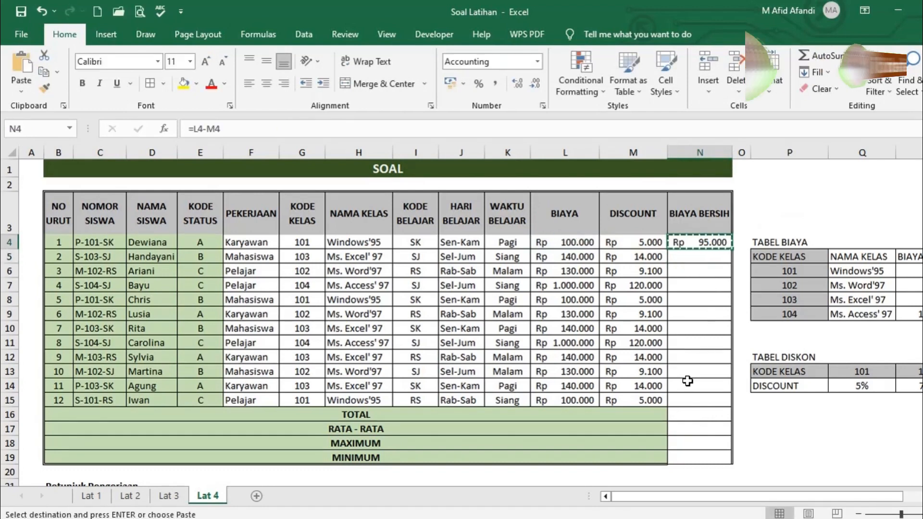
left_click(680, 402, "shift")
key("ctrl+v")
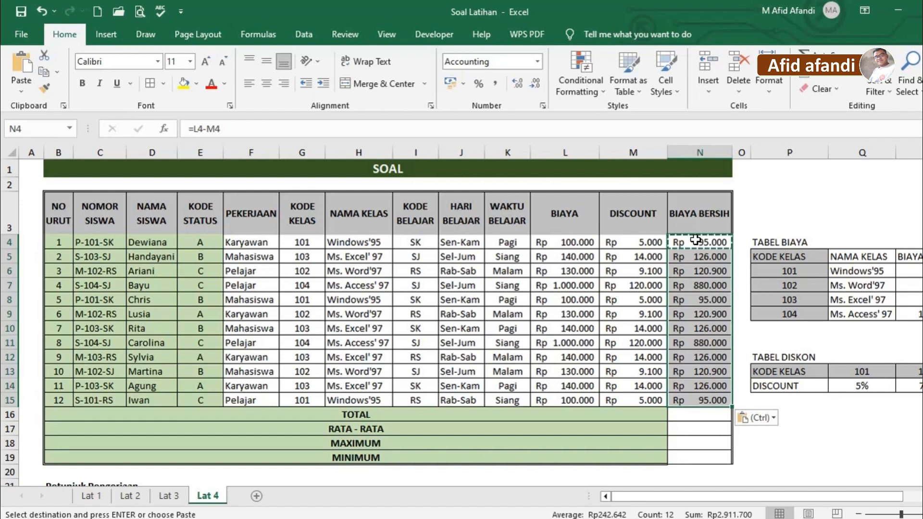
left_click(692, 256)
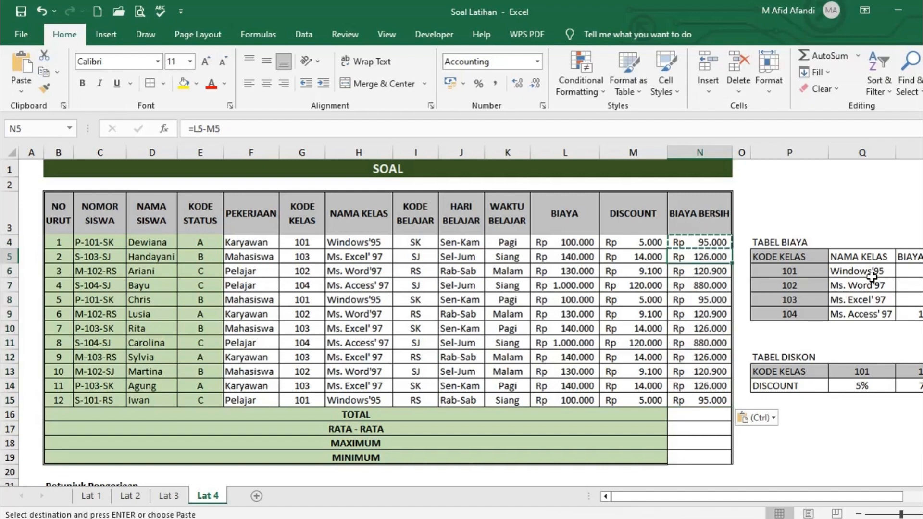
- Check the NAMA KELAS formulas and read the instructions for BIAYA BERSIH and TOTAL in rows 45 to 48
left_click(353, 285)
left_click(343, 331)
left_click(361, 376)
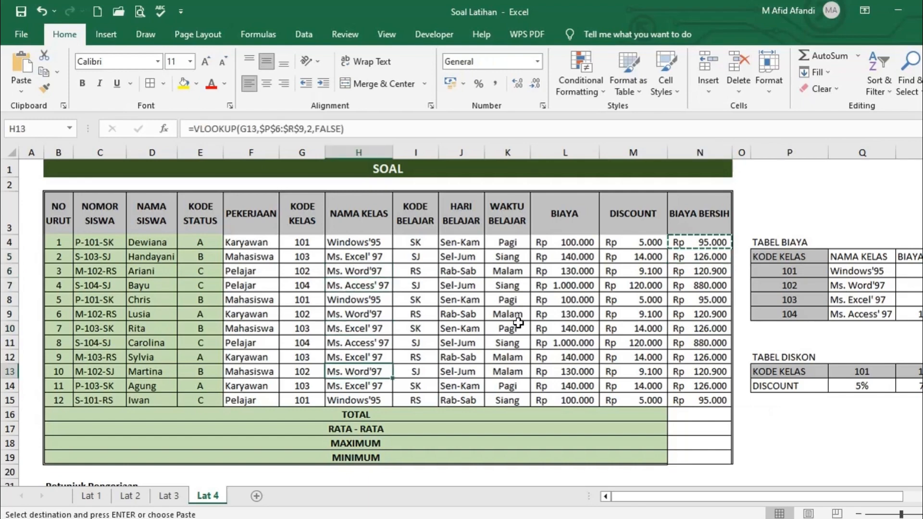
scroll(504, 322, "down", 5)
scroll(503, 324, "up", 5)
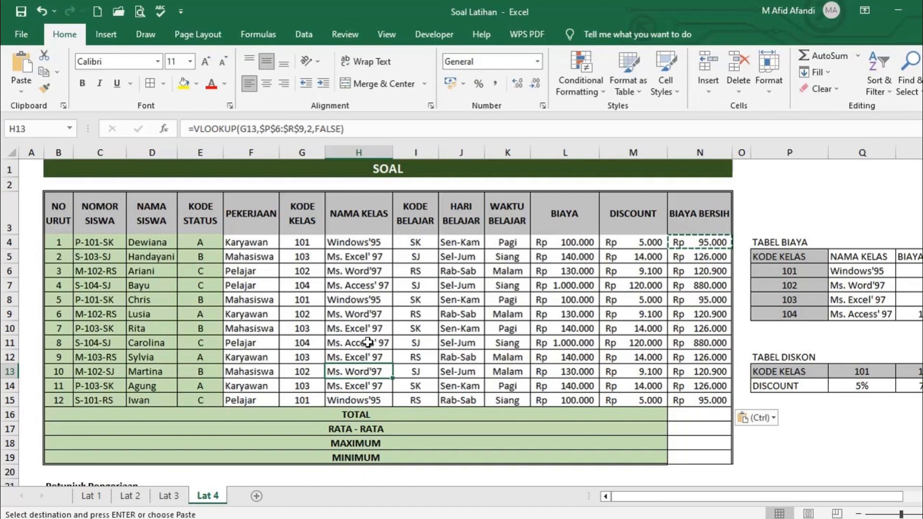
scroll(353, 373, "down", 12)
scroll(353, 372, "up", 6)
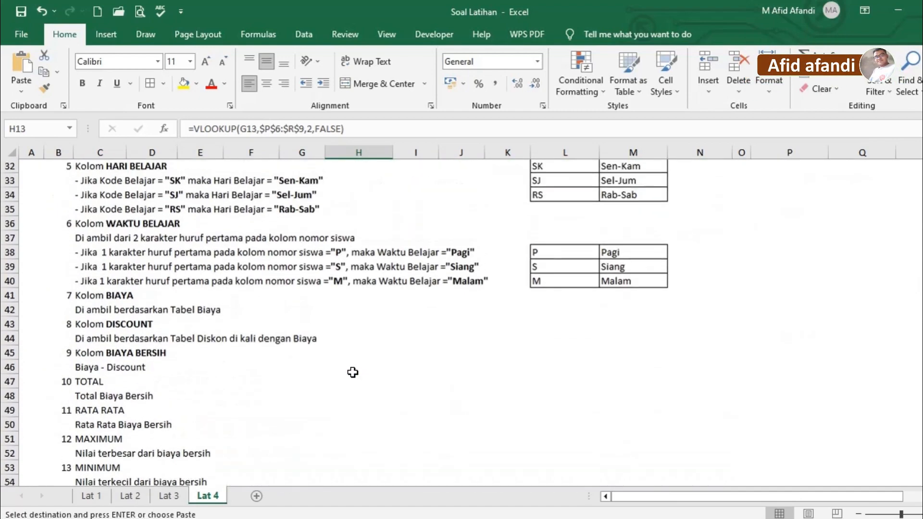
scroll(476, 331, "down", 6)
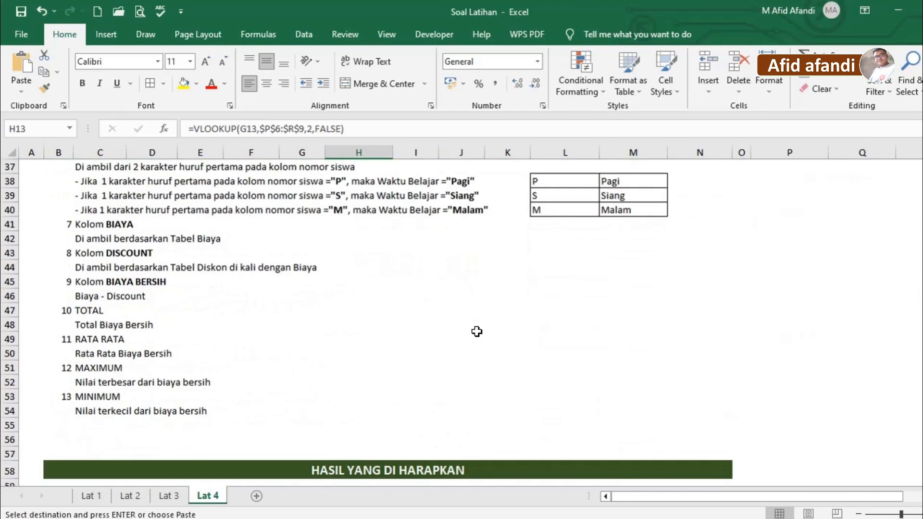
left_click(117, 281)
left_click(85, 311)
left_click(97, 325)
scroll(571, 348, "up", 6)
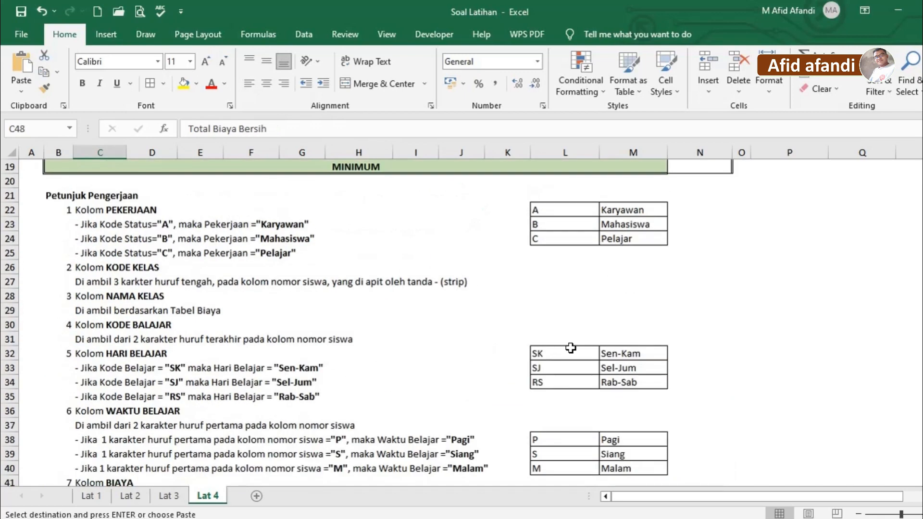
scroll(571, 347, "up", 4)
- Try a manually written =SUM(N4:N15) formula in the TOTAL cell N16 and clear it
left_click(692, 296)
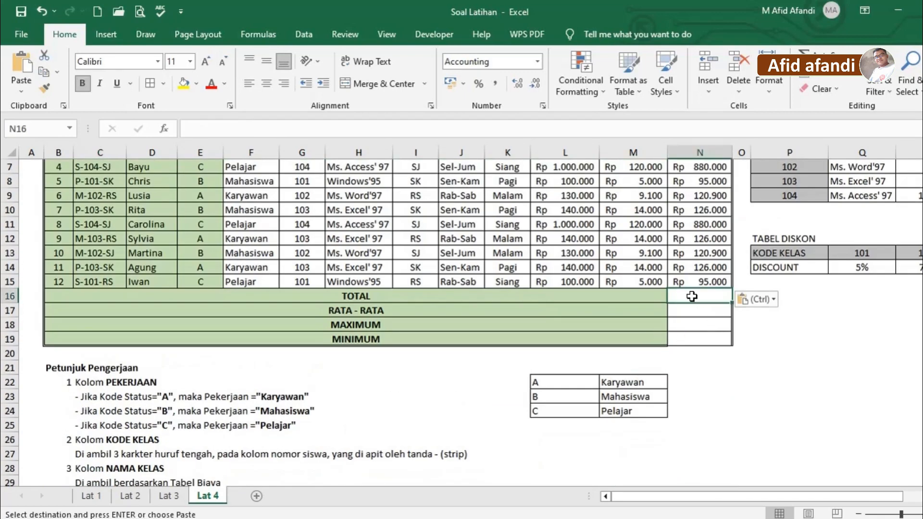
type("=si")
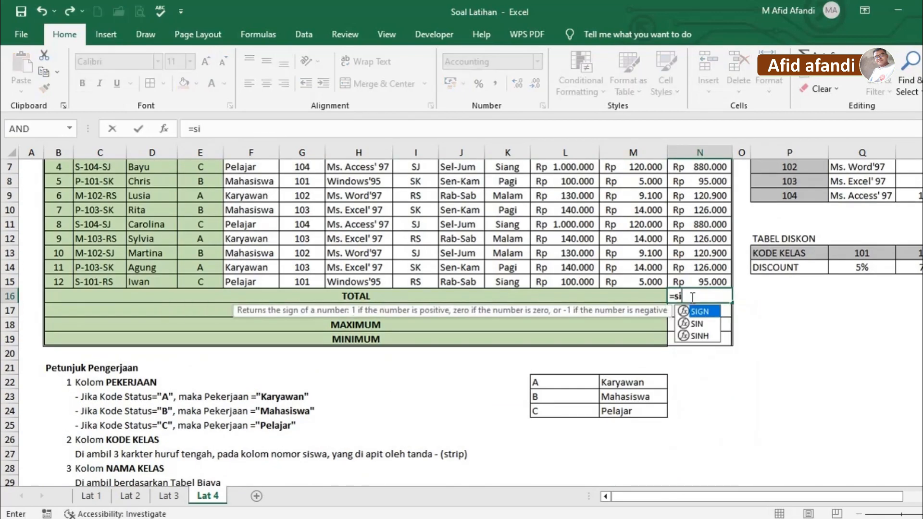
key("BackSpace")
type("um(")
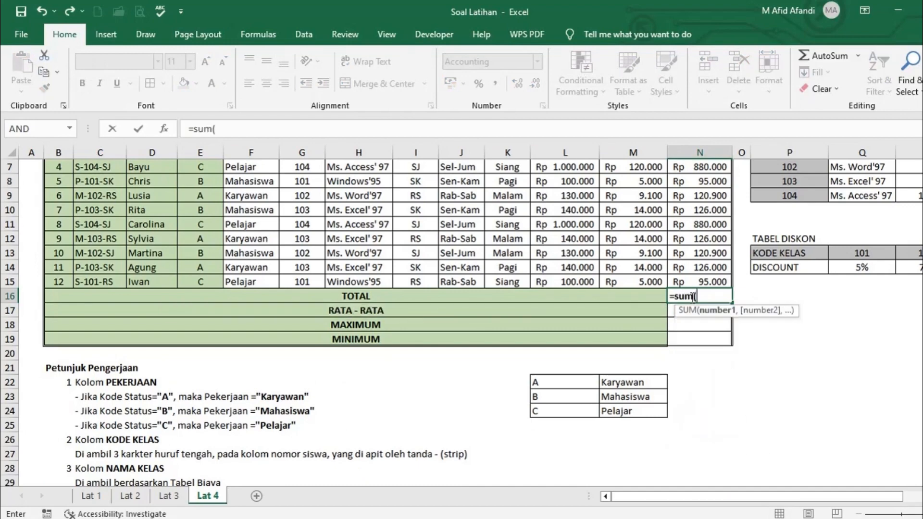
key("Up")
key("ctrl+shift+Up")
key("shift+Down")
key("shift+Down")
key("shift+Up")
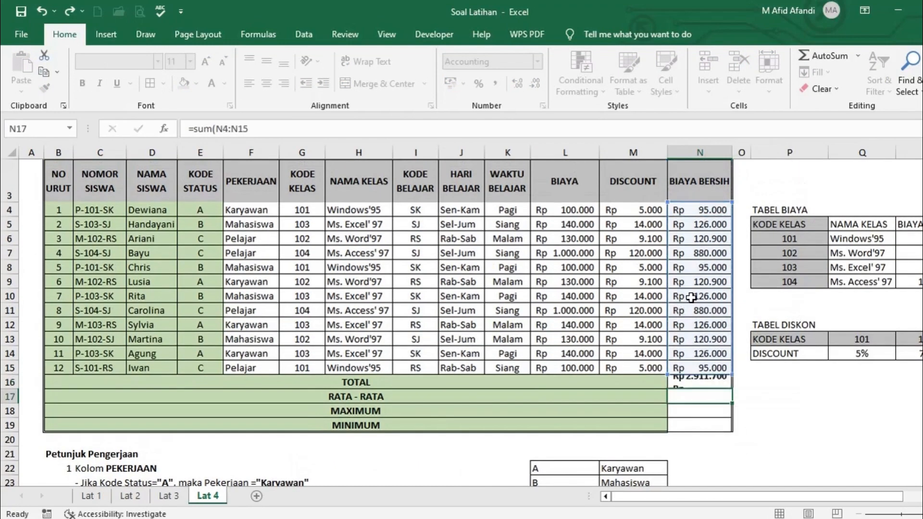
key("Return")
key("Up")
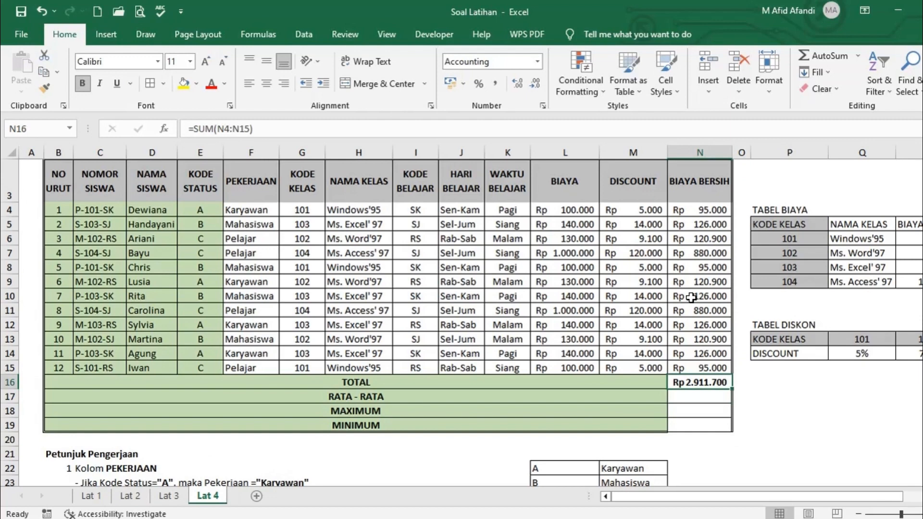
key("Delete")
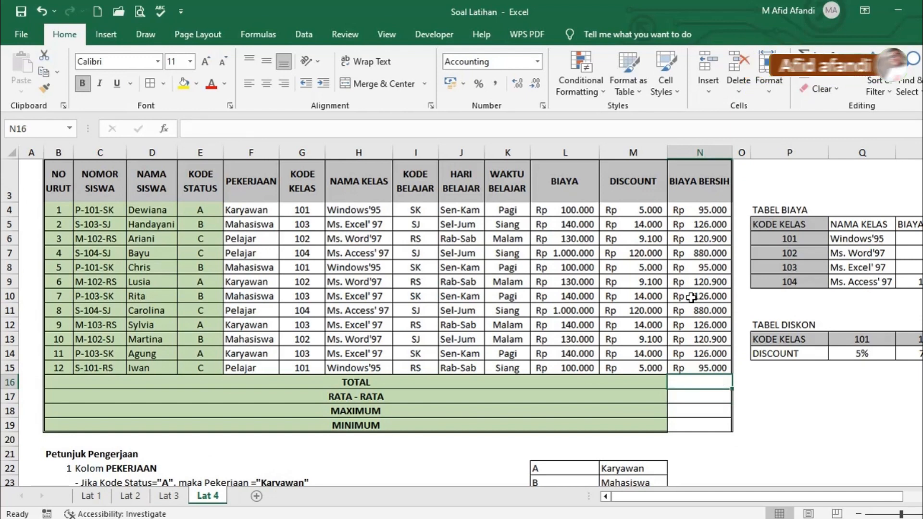
- Total the BIAYA BERSIH values N4:N15 in N16 with AutoSum and check the resulting formula
key("alt+equal")
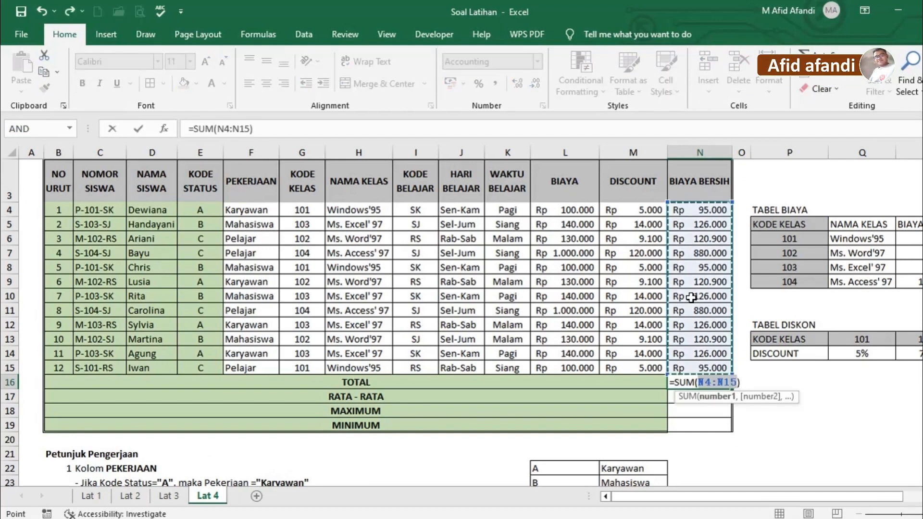
key("Return")
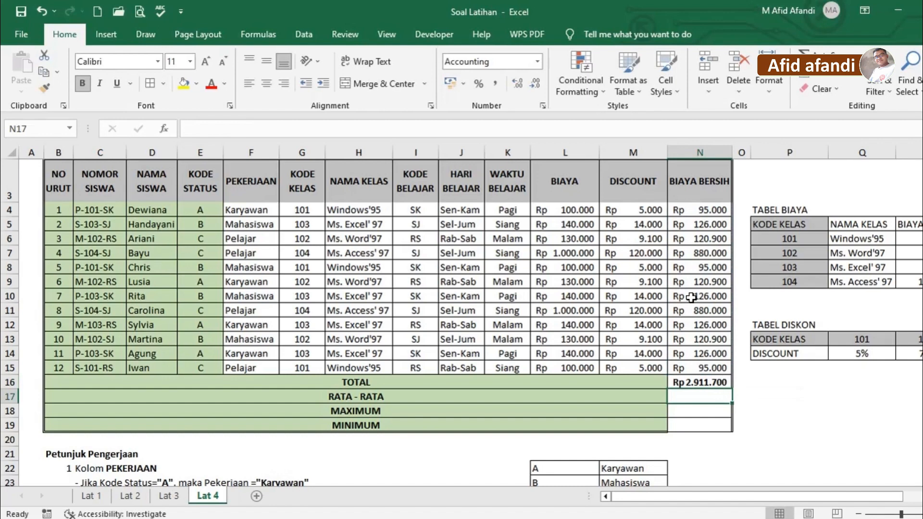
left_click(685, 382)
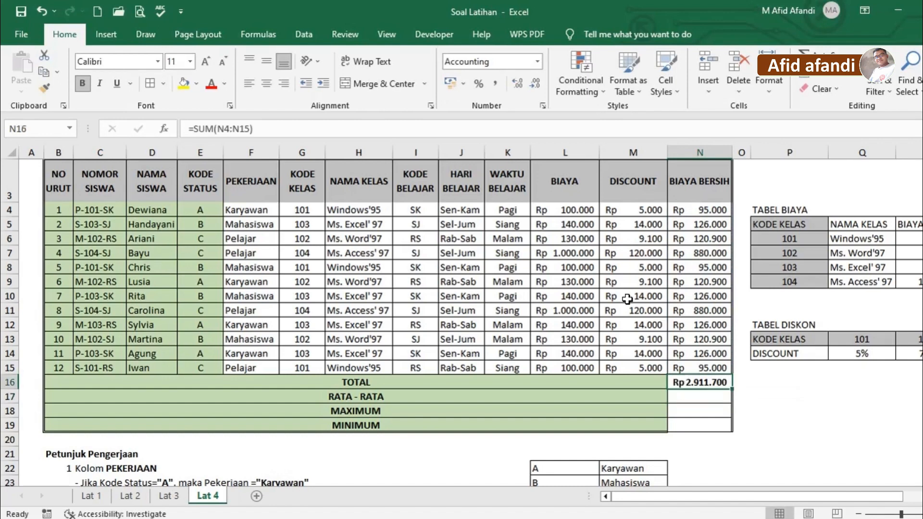
left_click(349, 127)
key("Return")
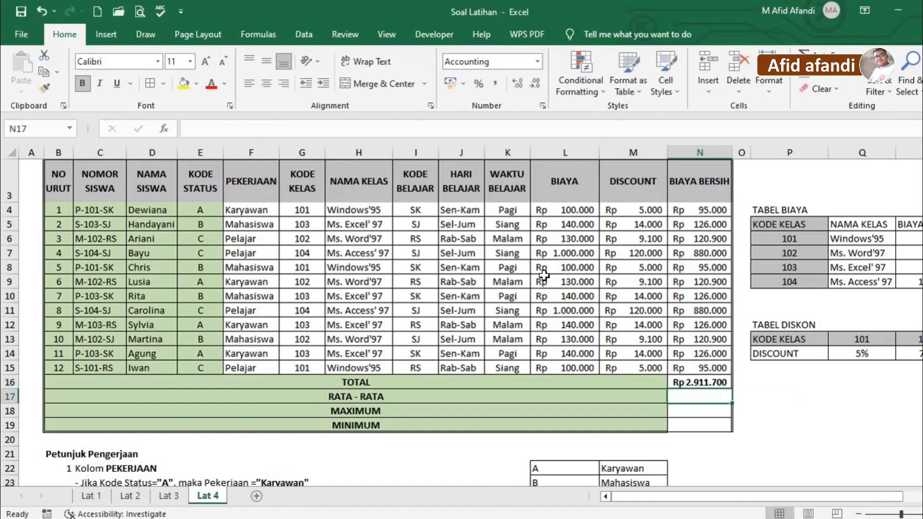
- Enter =AVERAGE($N$4:$N$15) in the RATA - RATA cell N17, using absolute references
left_click(475, 394)
left_click(694, 397)
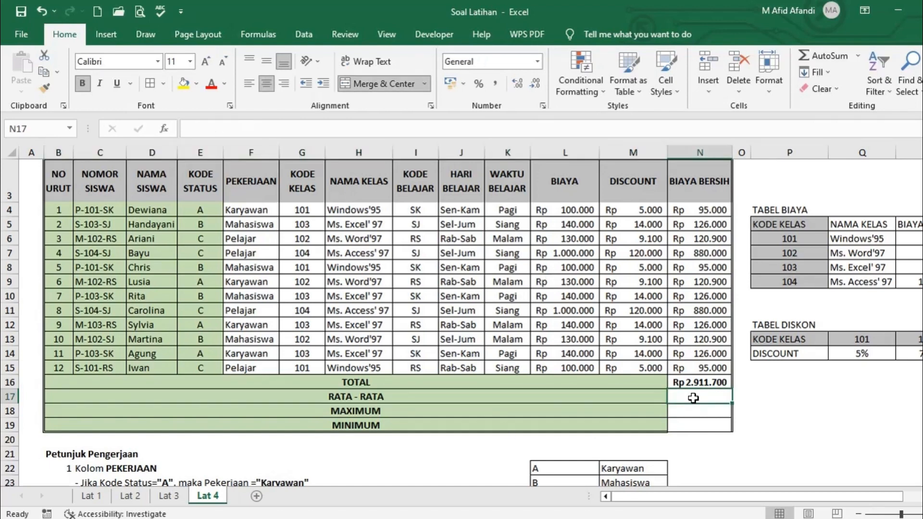
type("=av")
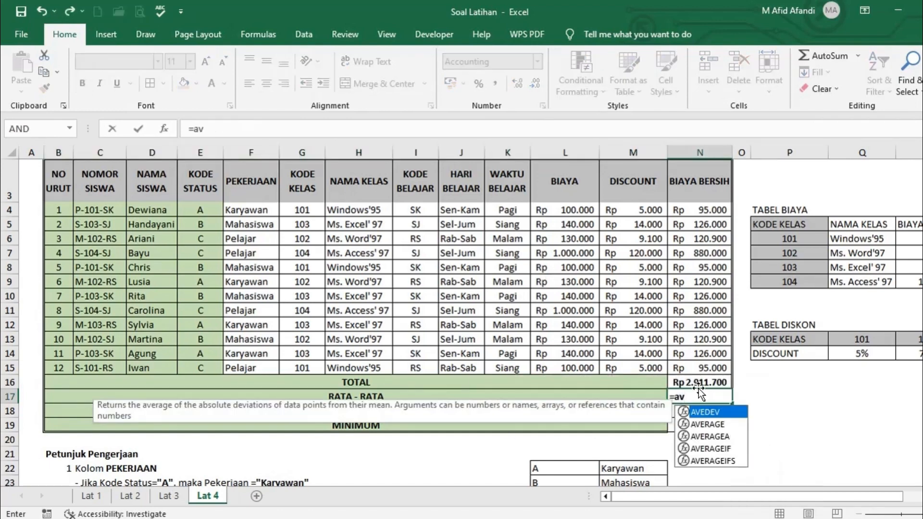
double_click(721, 422)
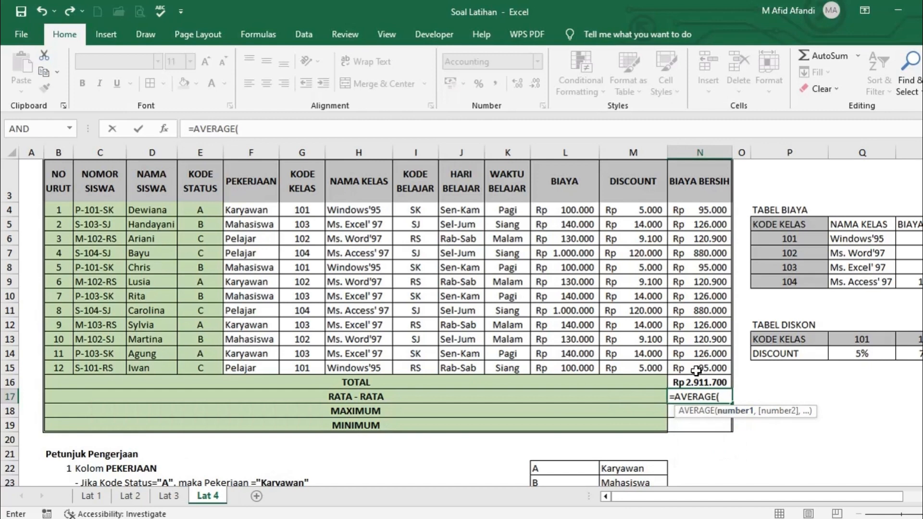
left_click_drag(696, 370, 707, 212)
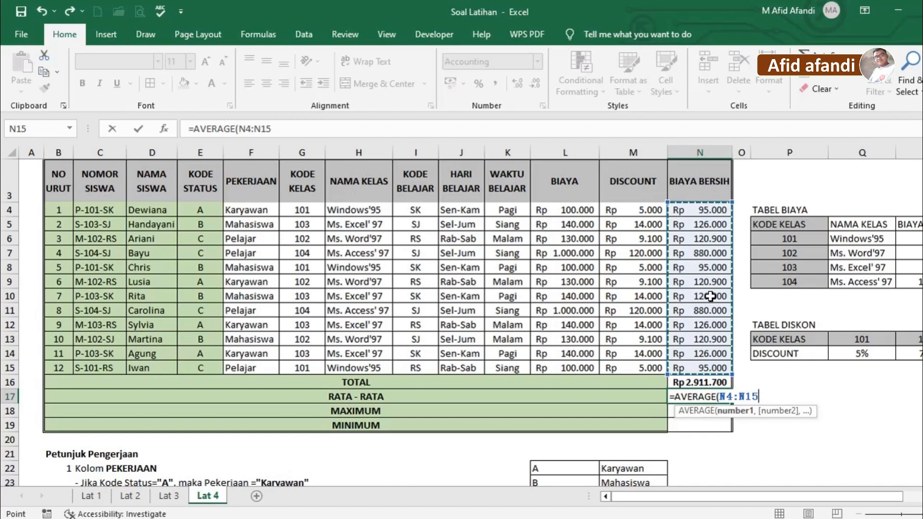
key("F4")
key("ctrl+Return")
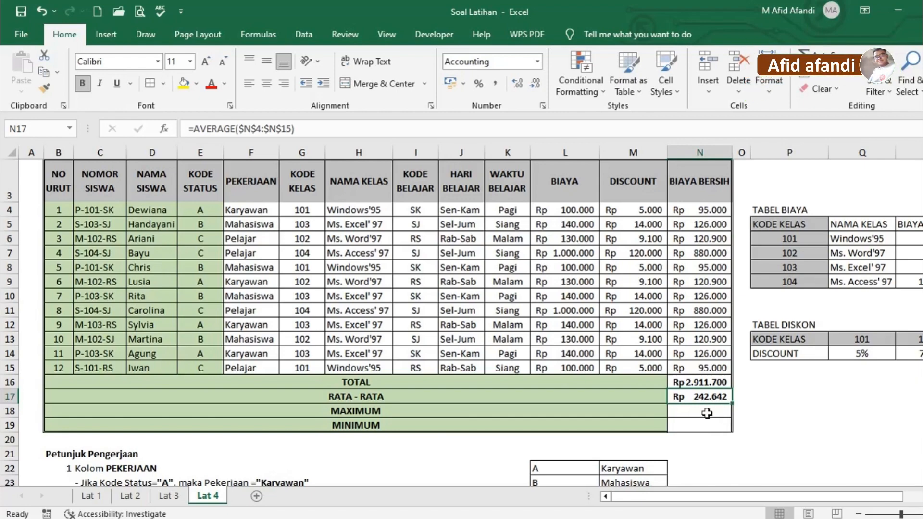
- Check the MAXIMUM and MINIMUM instructions in rows 51 to 54 and enter =MAX(N4:N15) in the MAXIMUM cell N18
scroll(707, 412, "down", 12)
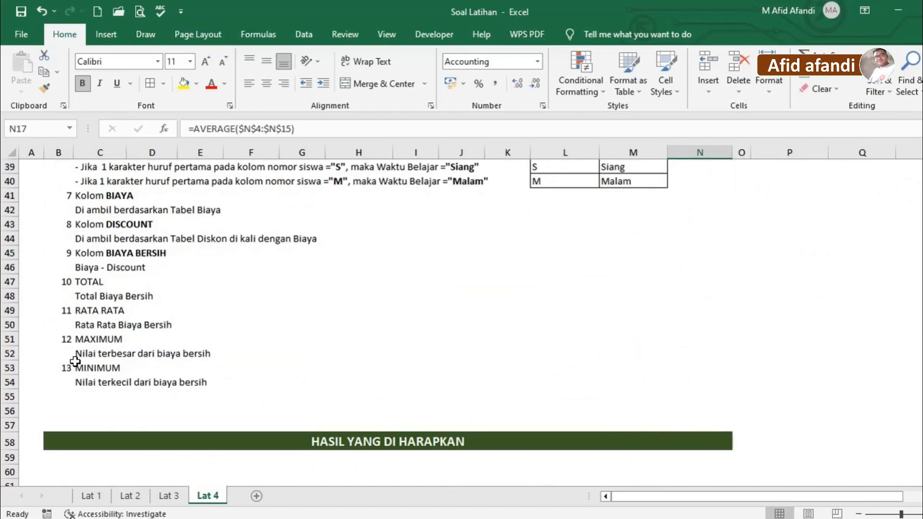
left_click(75, 337)
left_click(62, 379)
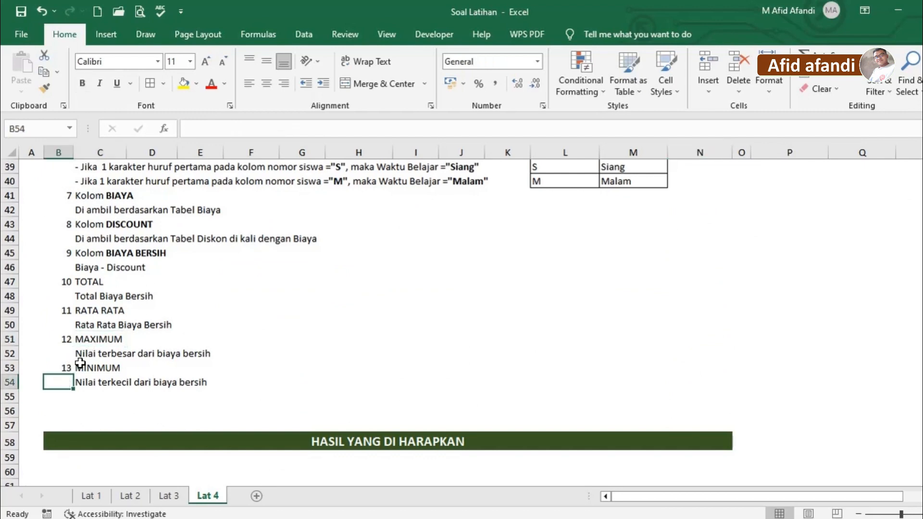
left_click(88, 337)
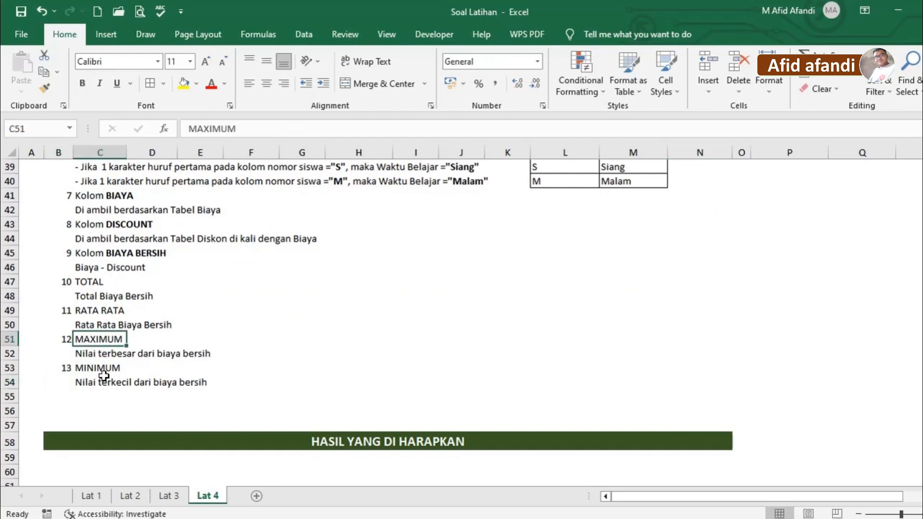
scroll(634, 373, "up", 10)
scroll(717, 354, "down", 8)
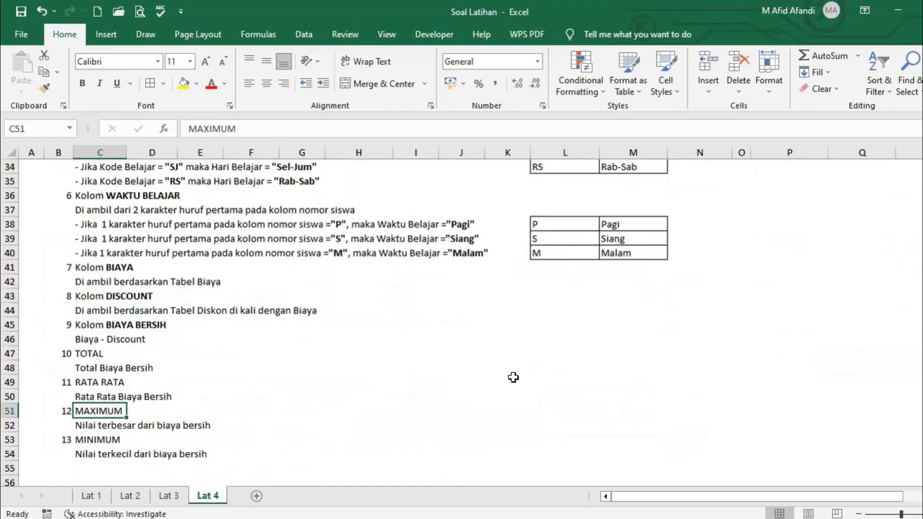
scroll(623, 370, "up", 9)
left_click(689, 327)
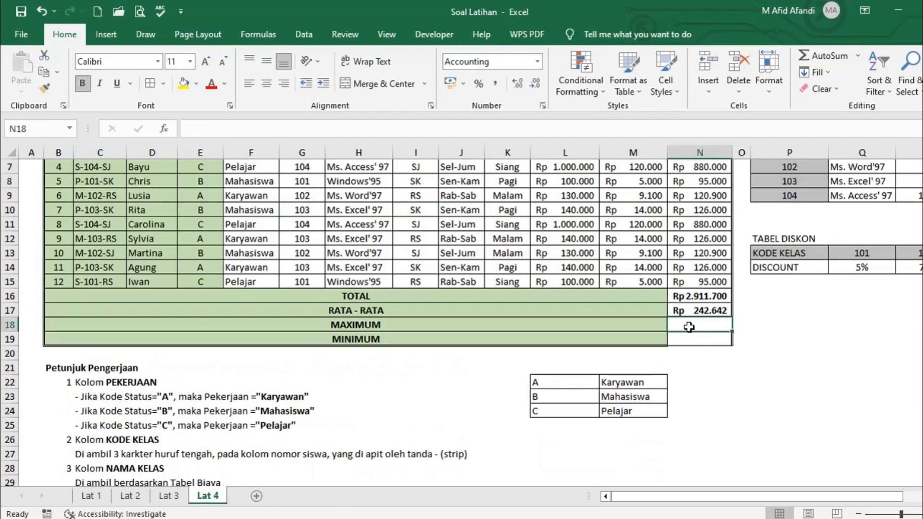
type("=ma")
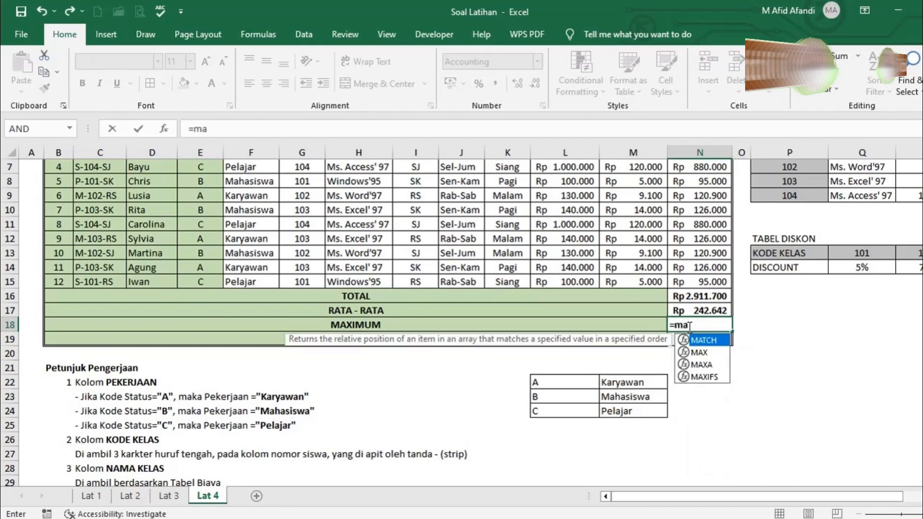
double_click(699, 352)
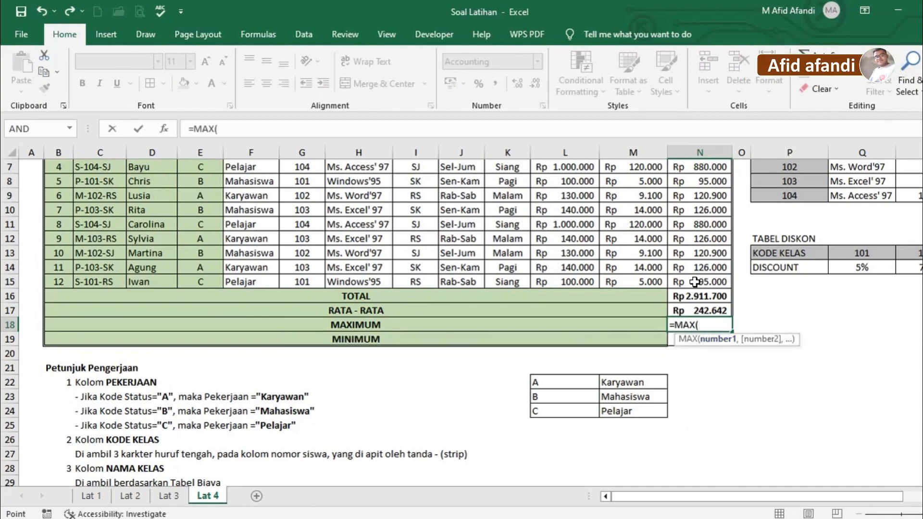
left_click_drag(699, 284, 703, 226)
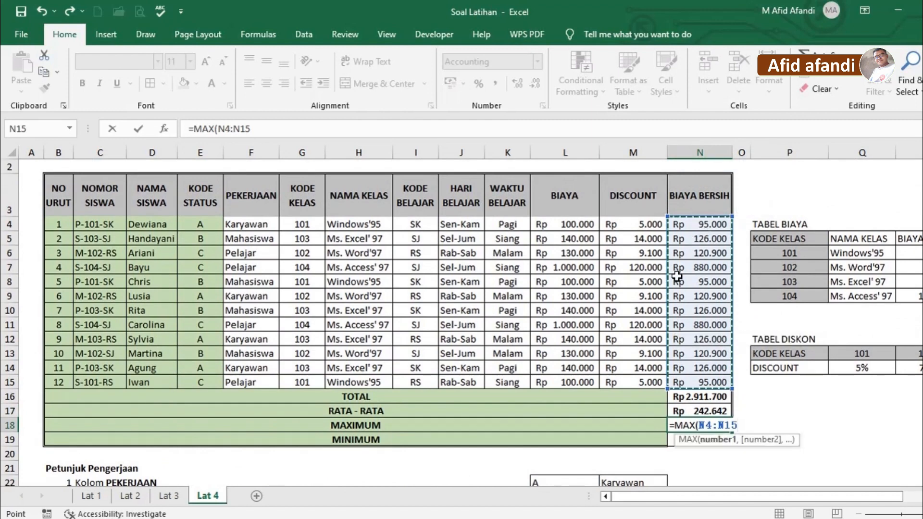
key("Return")
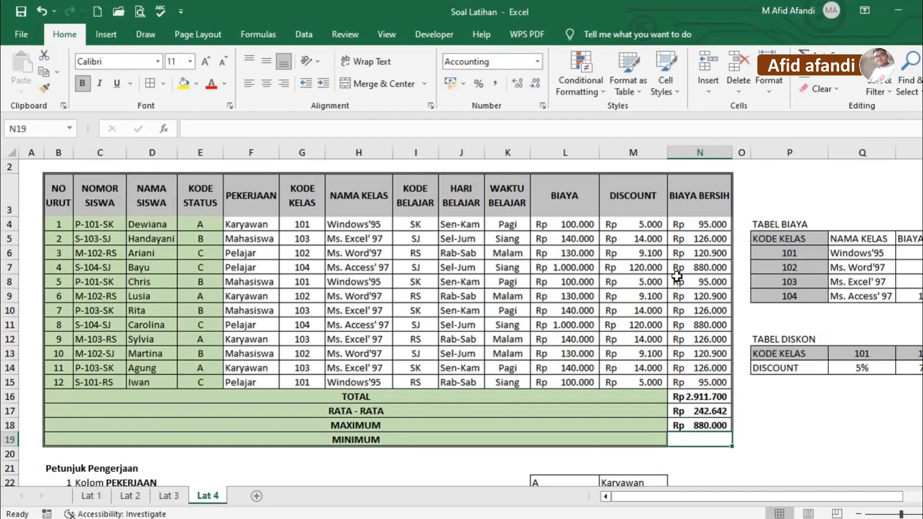
- Enter =MIN(N4:N15) in the MINIMUM cell N19
type("=mi")
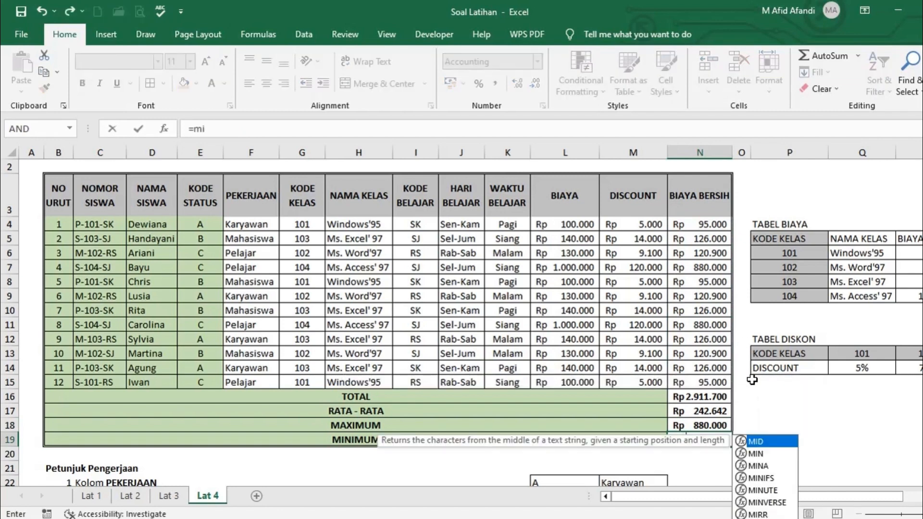
double_click(764, 453)
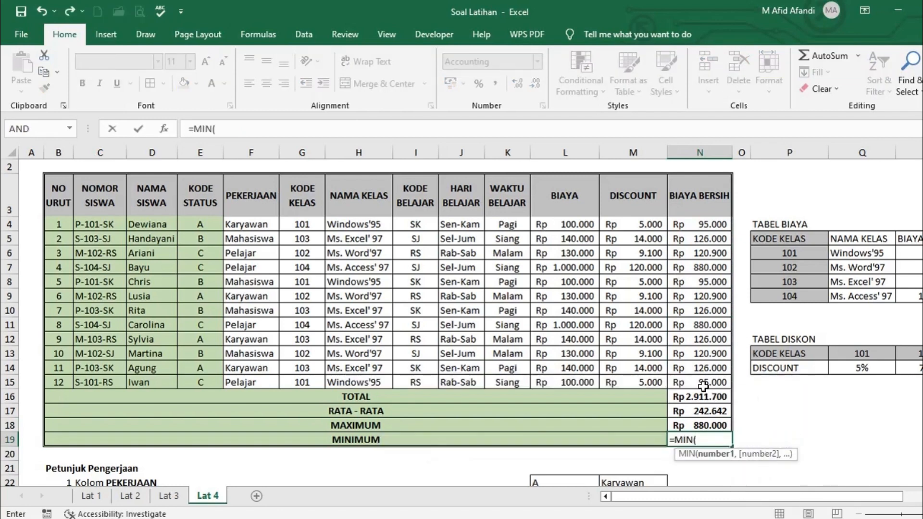
left_click_drag(702, 383, 671, 219)
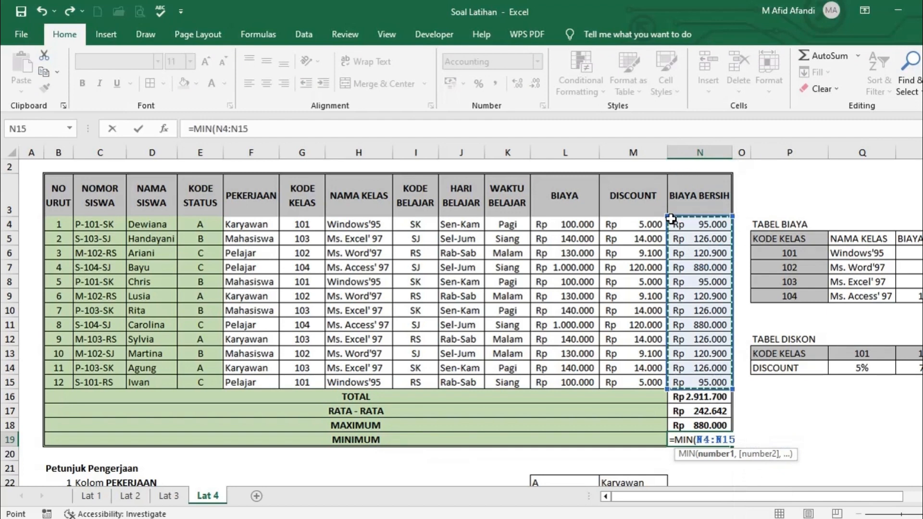
key("Return")
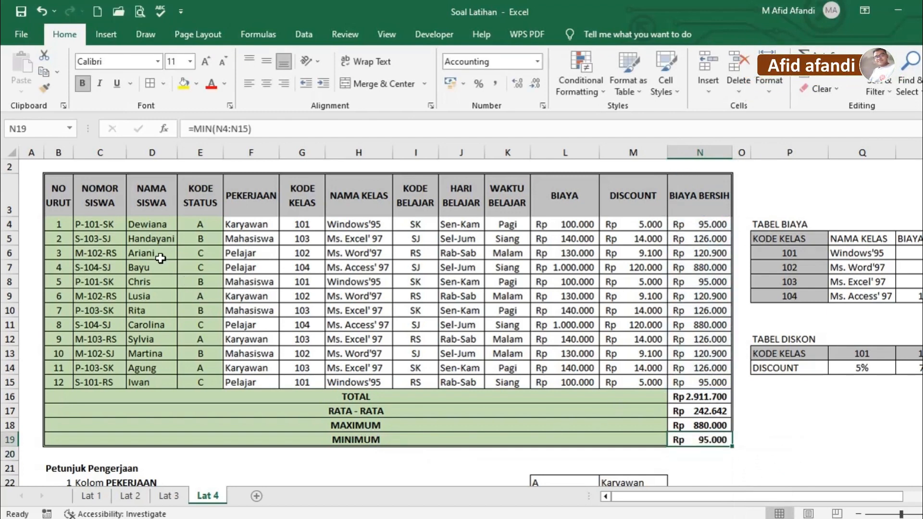
- Compare the TOTAL, RATA - RATA, MAXIMUM and MINIMUM results with the expected-result picture under HASIL YANG DI HARAPKAN
scroll(437, 398, "down", 20)
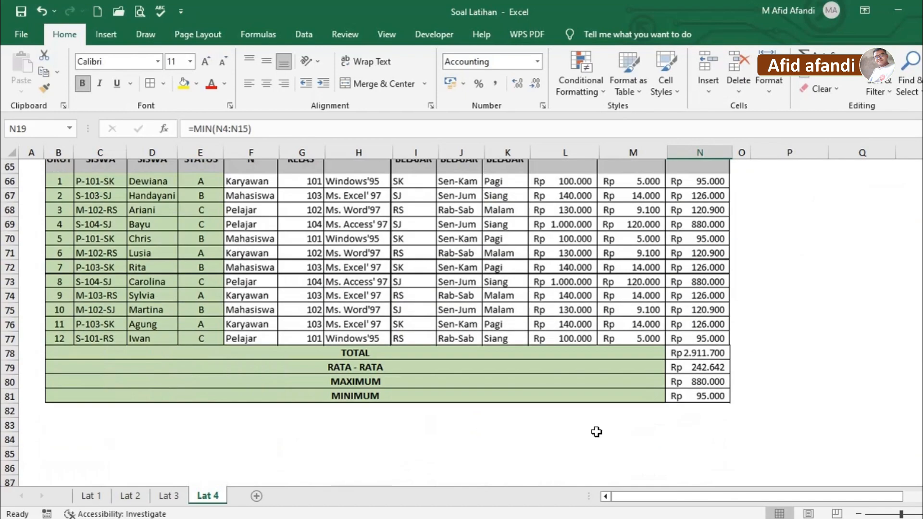
left_click(704, 392)
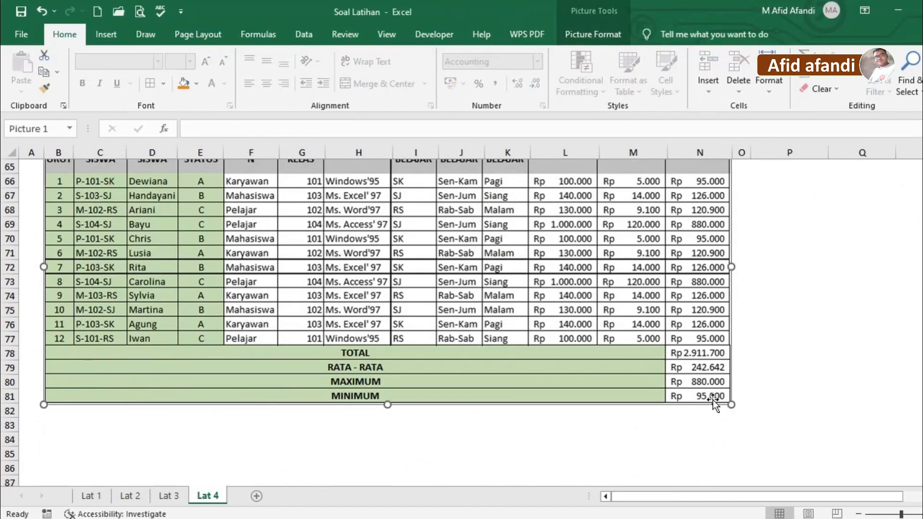
scroll(722, 381, "up", 20)
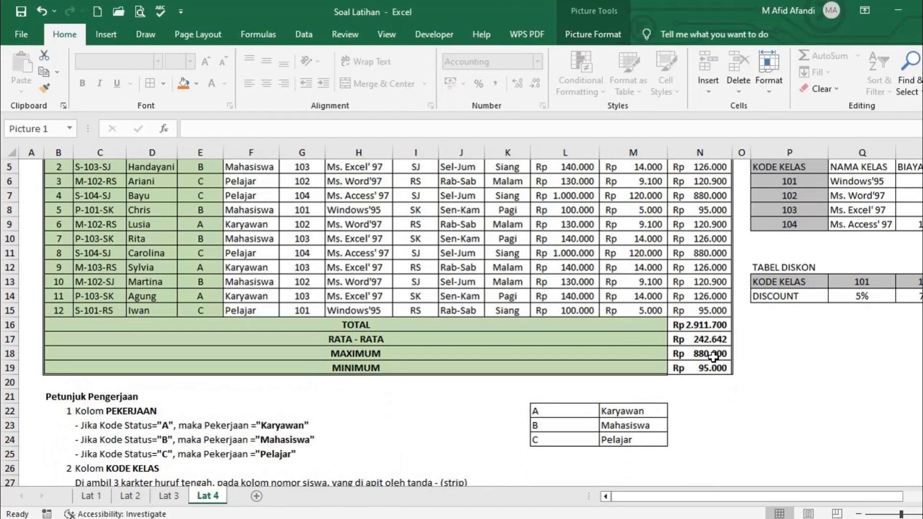
scroll(724, 369, "down", 18)
scroll(729, 391, "down", 2)
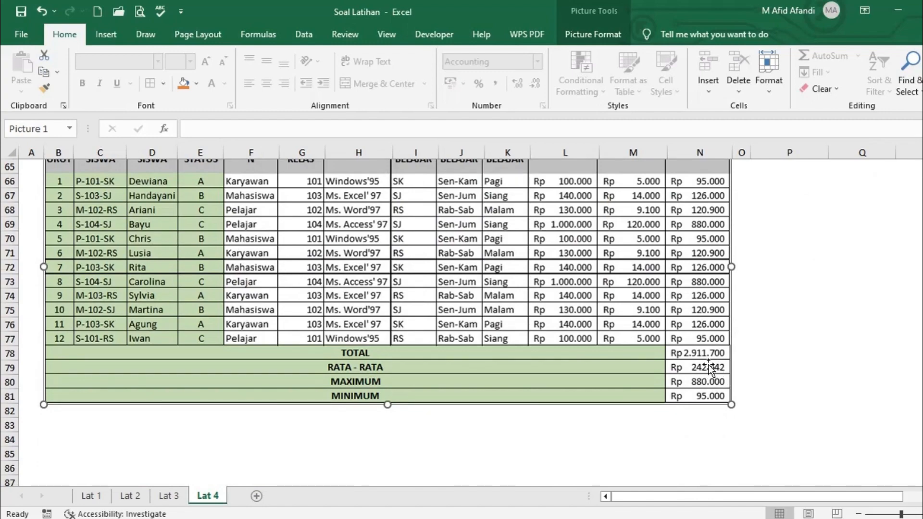
scroll(719, 374, "up", 20)
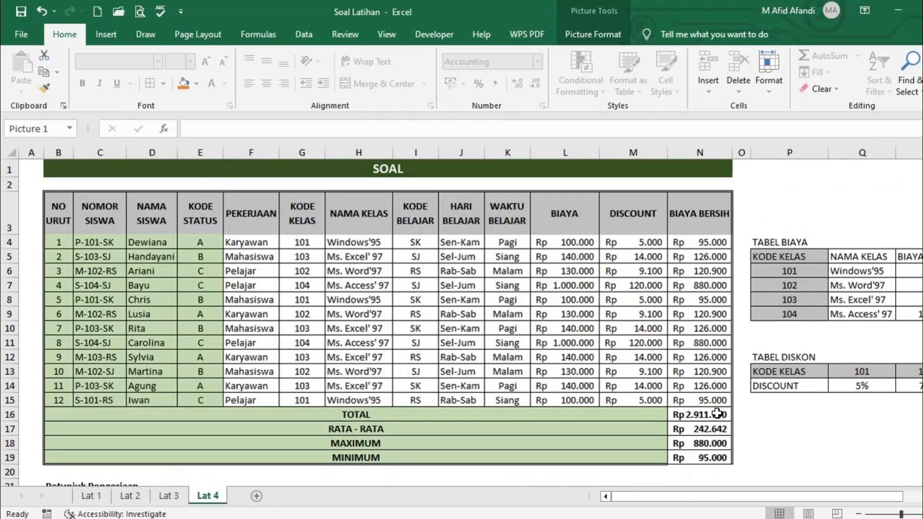
- Review the completed table B3:N19 and inspect the formulas in its MINIMUM, MAXIMUM and TOTAL cells
left_click(717, 413)
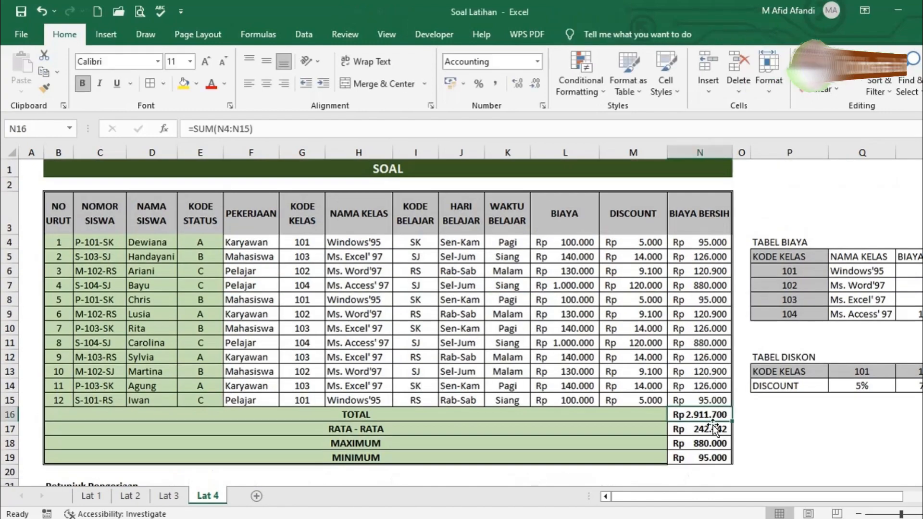
left_click(634, 430)
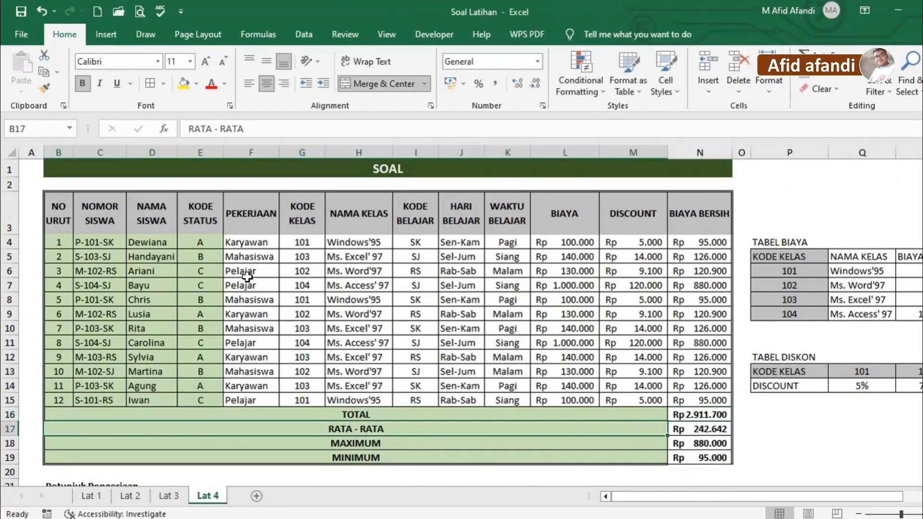
left_click_drag(62, 203, 708, 457)
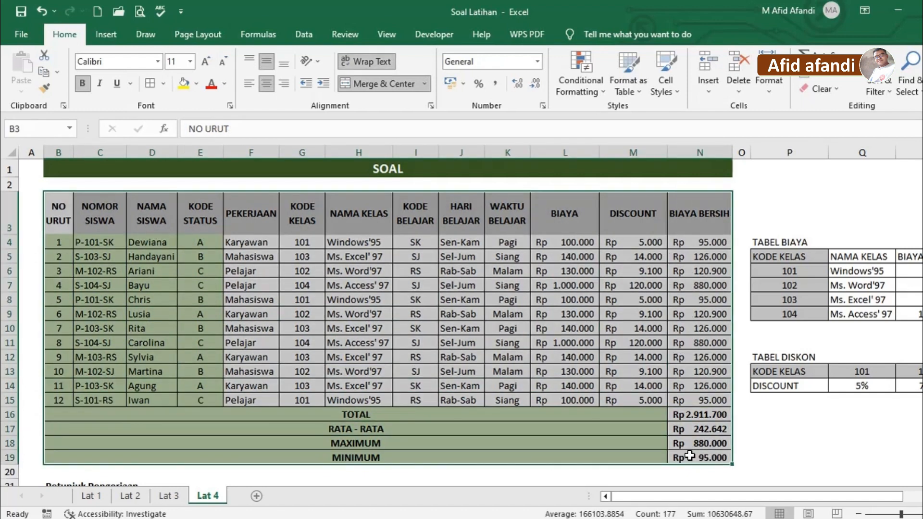
left_click(702, 457)
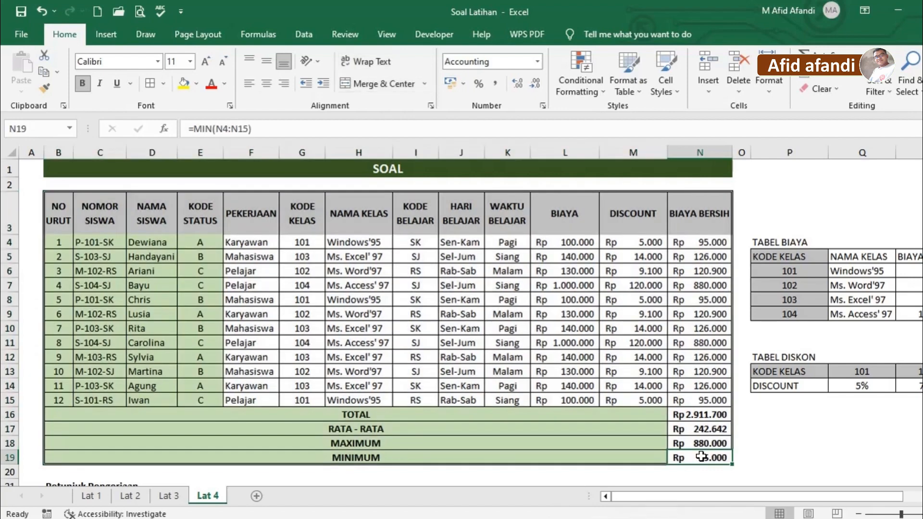
left_click(706, 441)
left_click(699, 416)
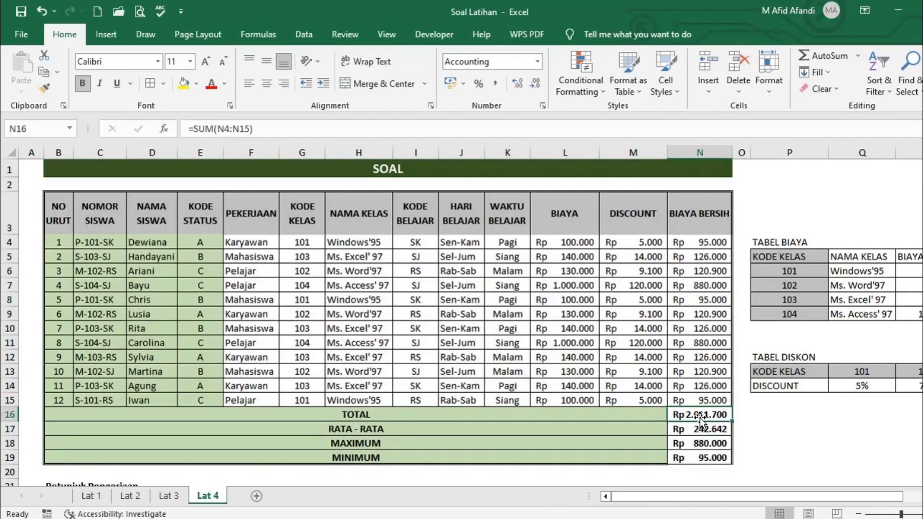
key("F2")
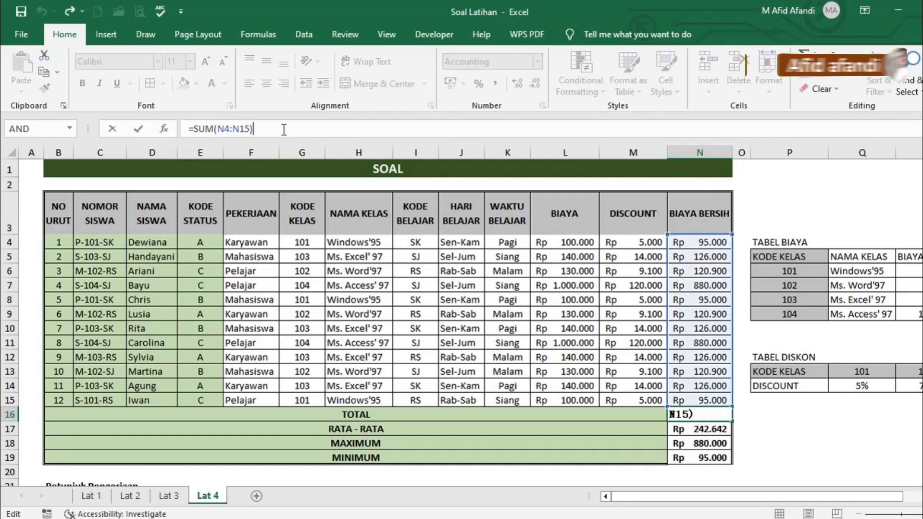
key("Return")
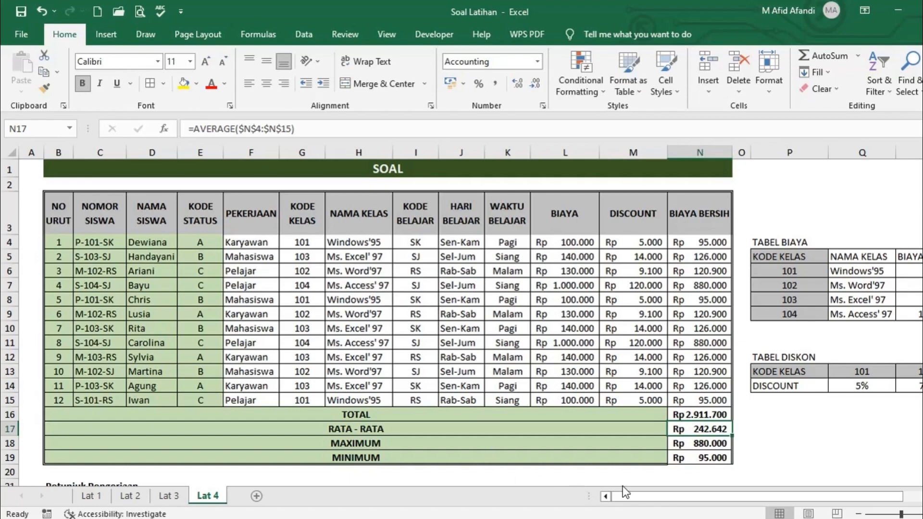
- Examine TABEL DISKON and how the HLOOKUP formula in the first DISCOUNT cell M4 refers to it
left_click_drag(659, 500, 711, 500)
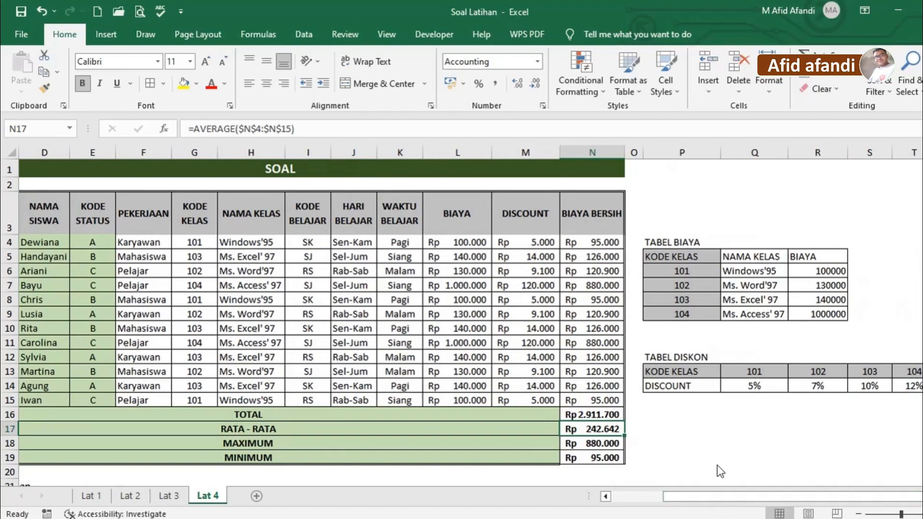
left_click_drag(661, 369, 814, 372)
left_click(756, 371)
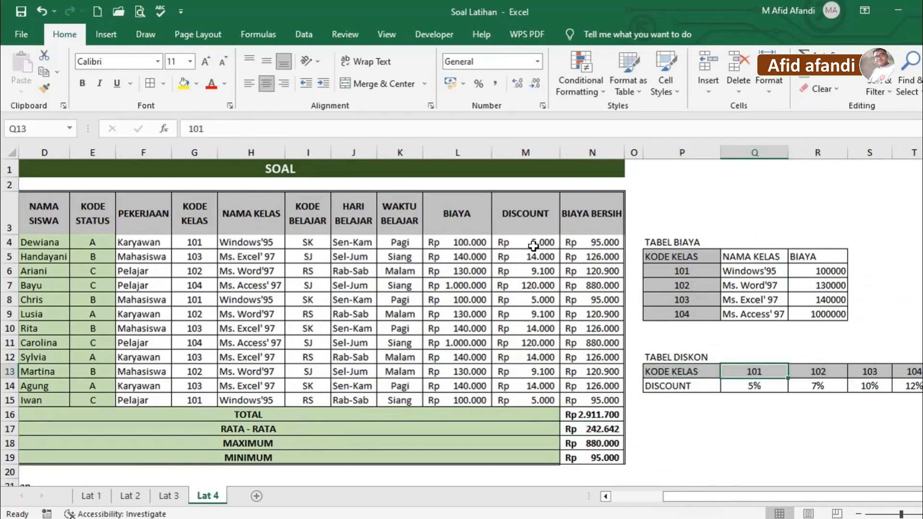
left_click(533, 246)
left_click(267, 129)
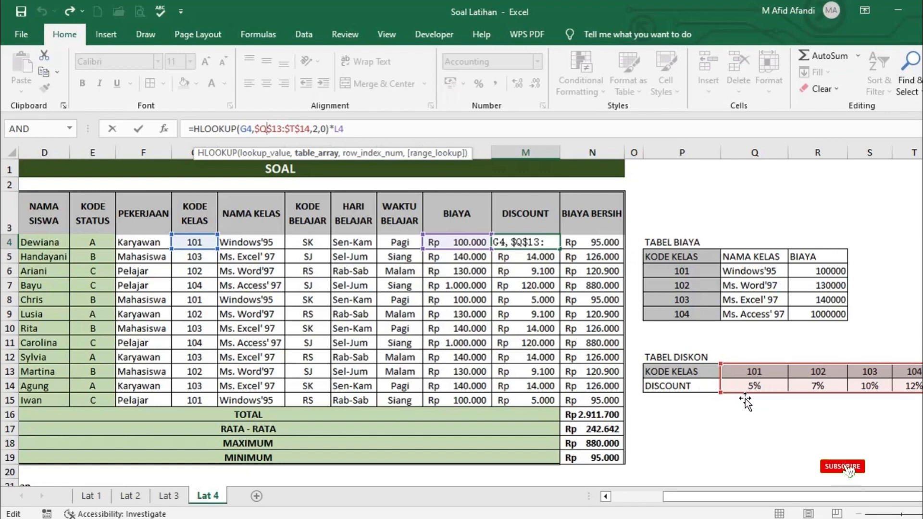
key("Return")
- Review the helper tables beside the instructions for PEKERJAAN, HARI BELAJAR and WATTU BELAJAR in columns L and M
scroll(651, 393, "down", 2)
scroll(651, 393, "down", 8)
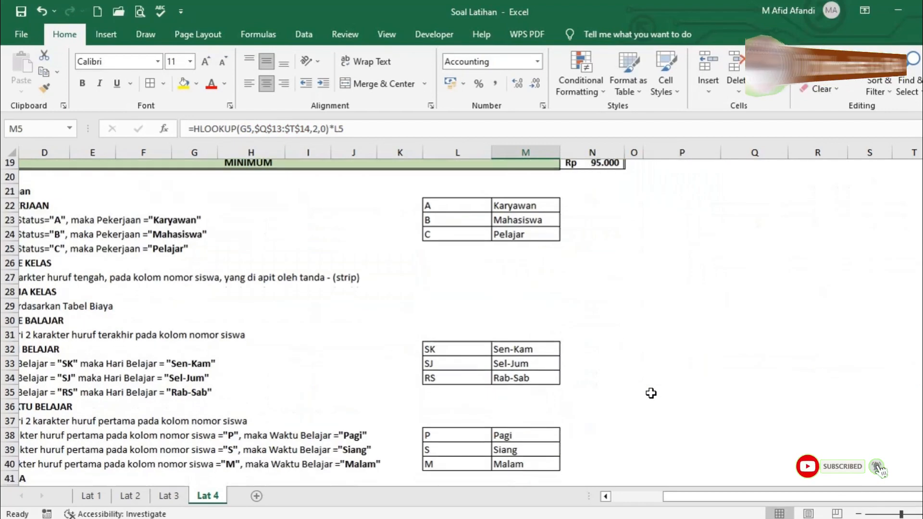
scroll(651, 393, "up", 2)
left_click_drag(734, 496, 667, 498)
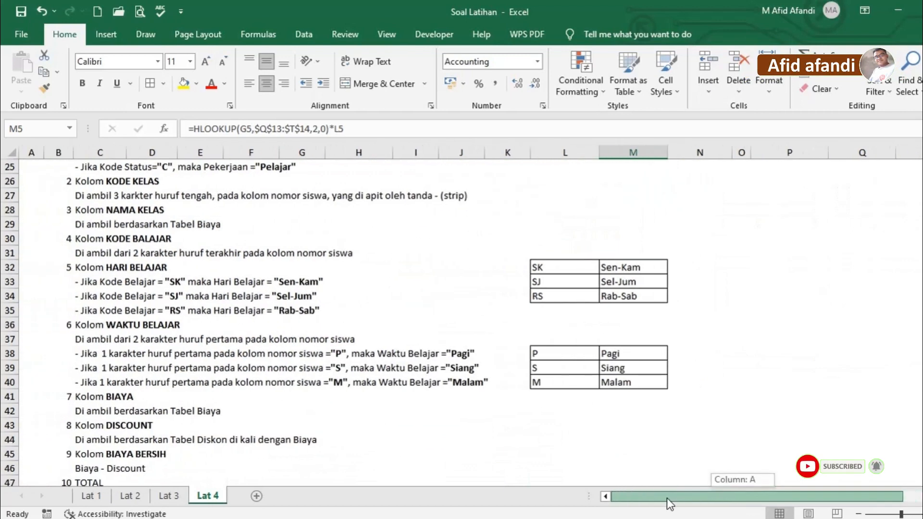
scroll(592, 296, "up", 4)
left_click(592, 297)
left_click_drag(592, 296, 625, 327)
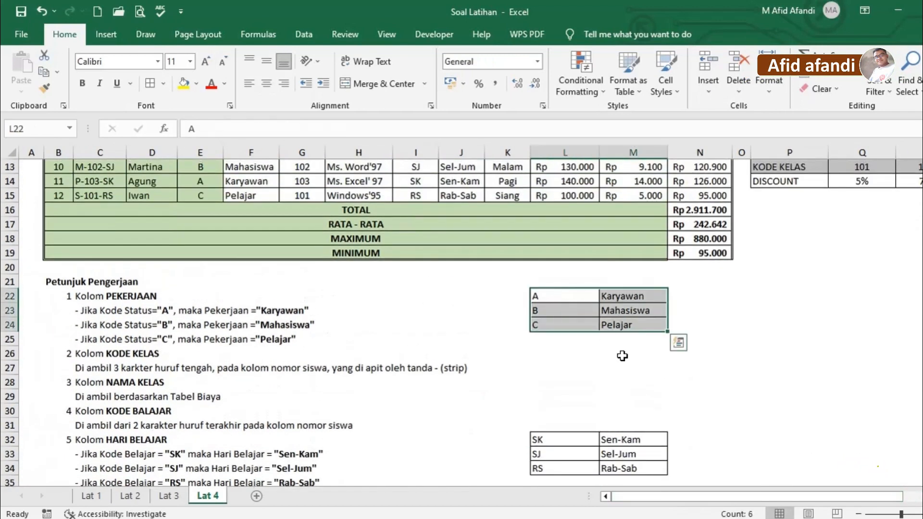
scroll(620, 355, "down", 1)
left_click_drag(558, 397, 640, 439)
scroll(554, 397, "down", 3)
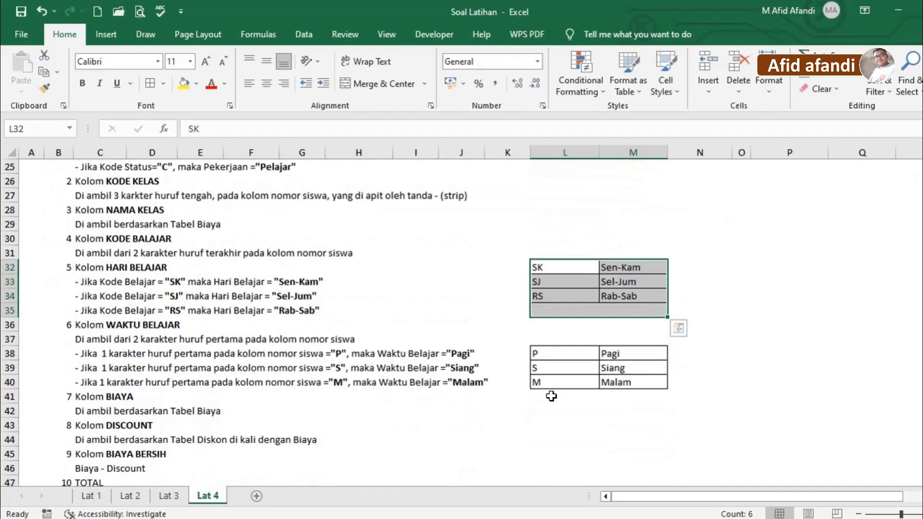
left_click_drag(558, 354, 620, 408)
- Move the expected-result picture up to row 60, just below the HASIL YANG DI HARAPKAN heading, and deselect it
scroll(490, 428, "down", 6)
scroll(485, 433, "down", 4)
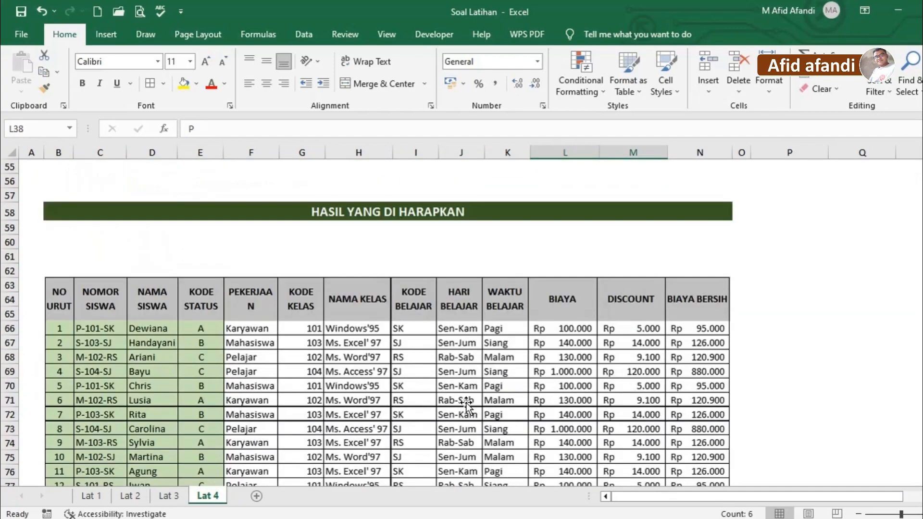
left_click(425, 310)
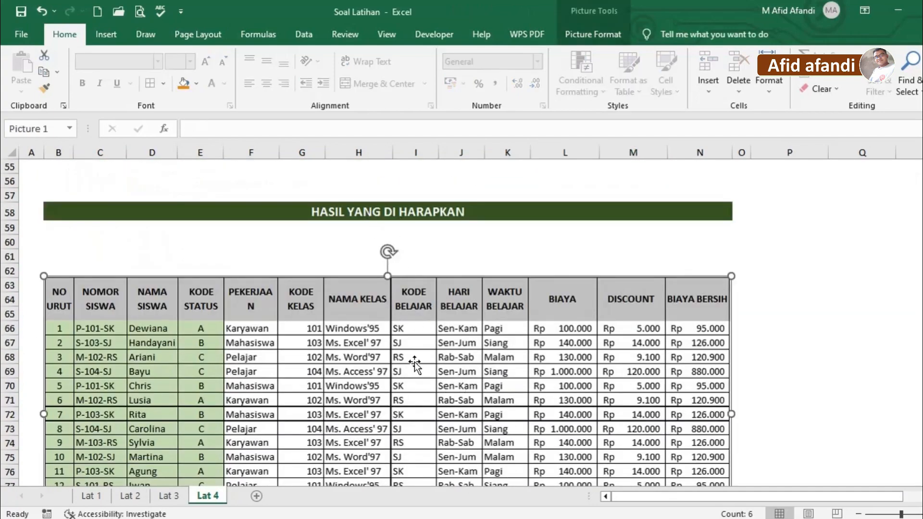
left_click_drag(414, 362, 417, 320)
scroll(433, 335, "up", 4)
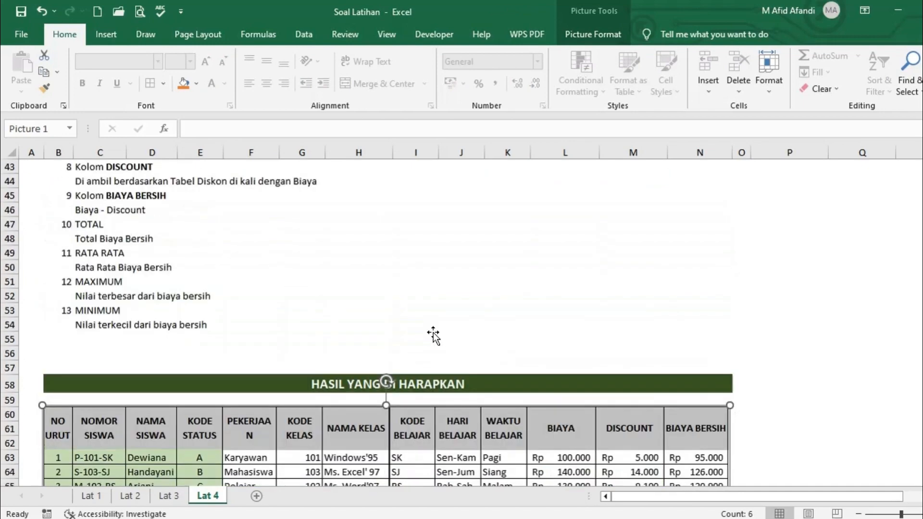
scroll(433, 335, "up", 14)
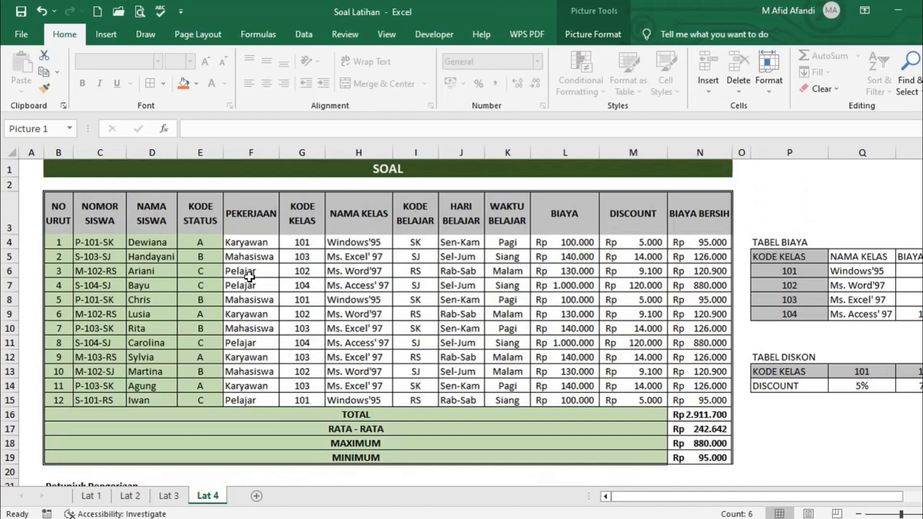
left_click(153, 270)
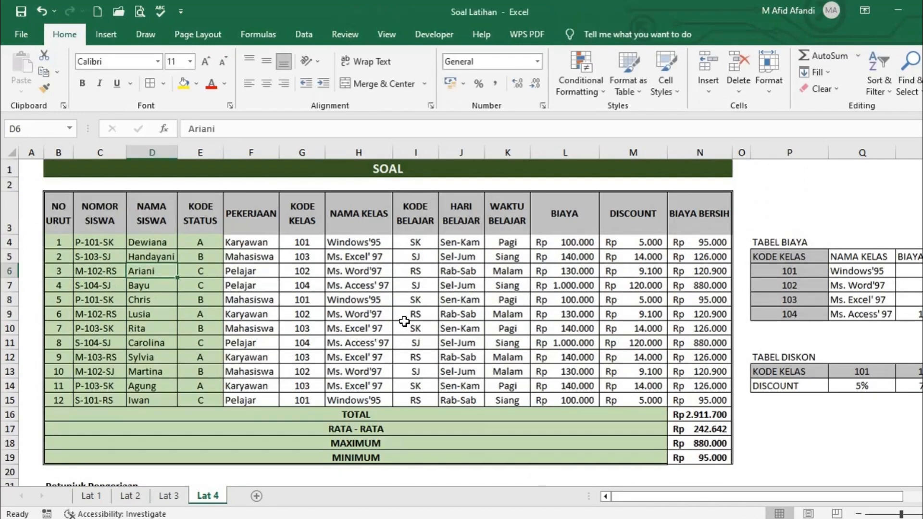